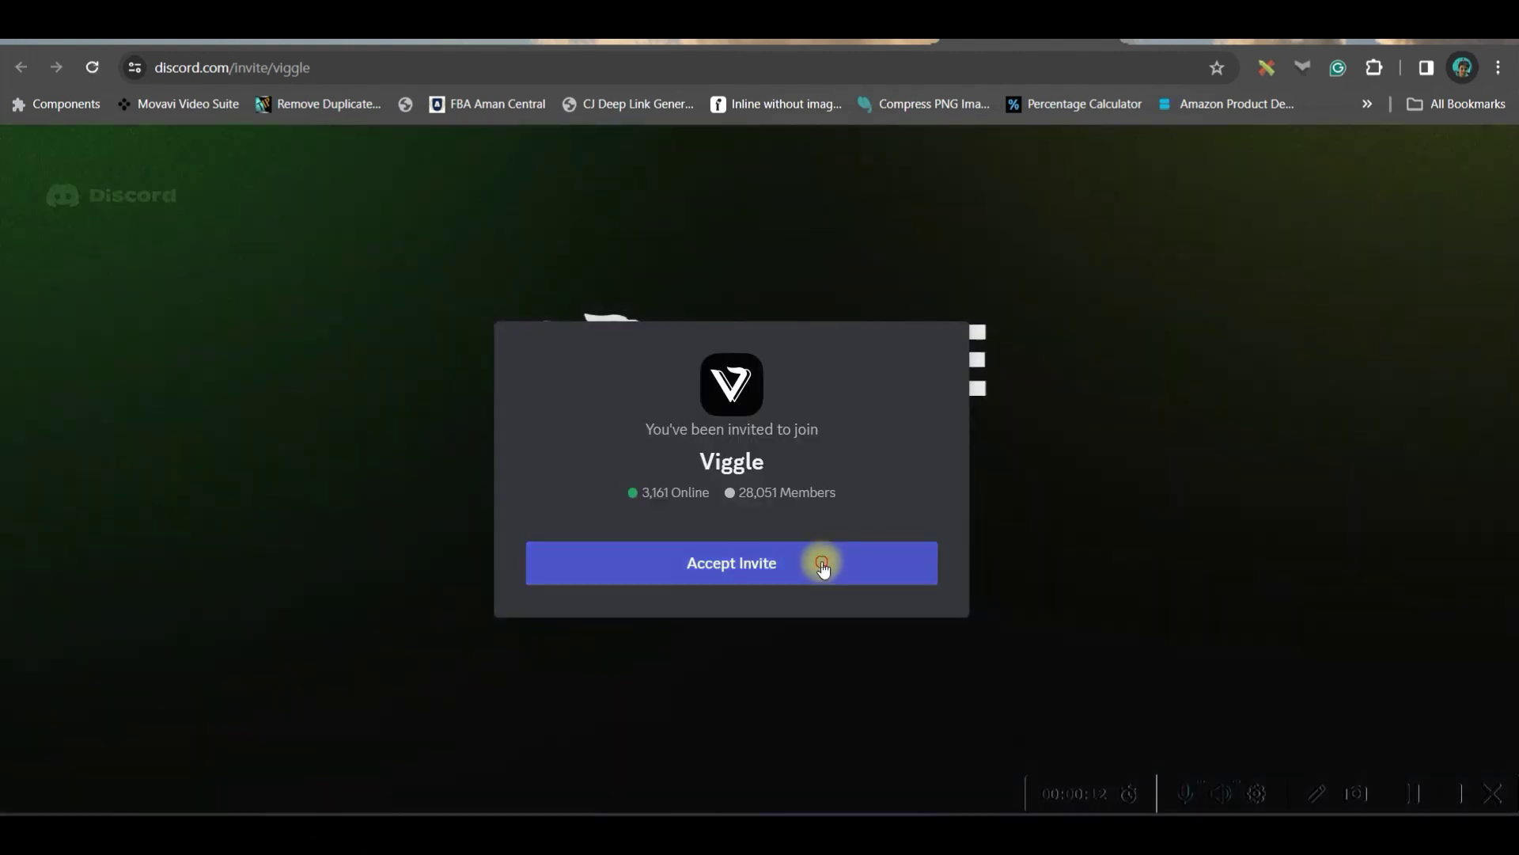
- Accept the Viggle server invite and scroll the channel list down to the animate channels
{"action": "left_click", "coordinate": [820, 565]}
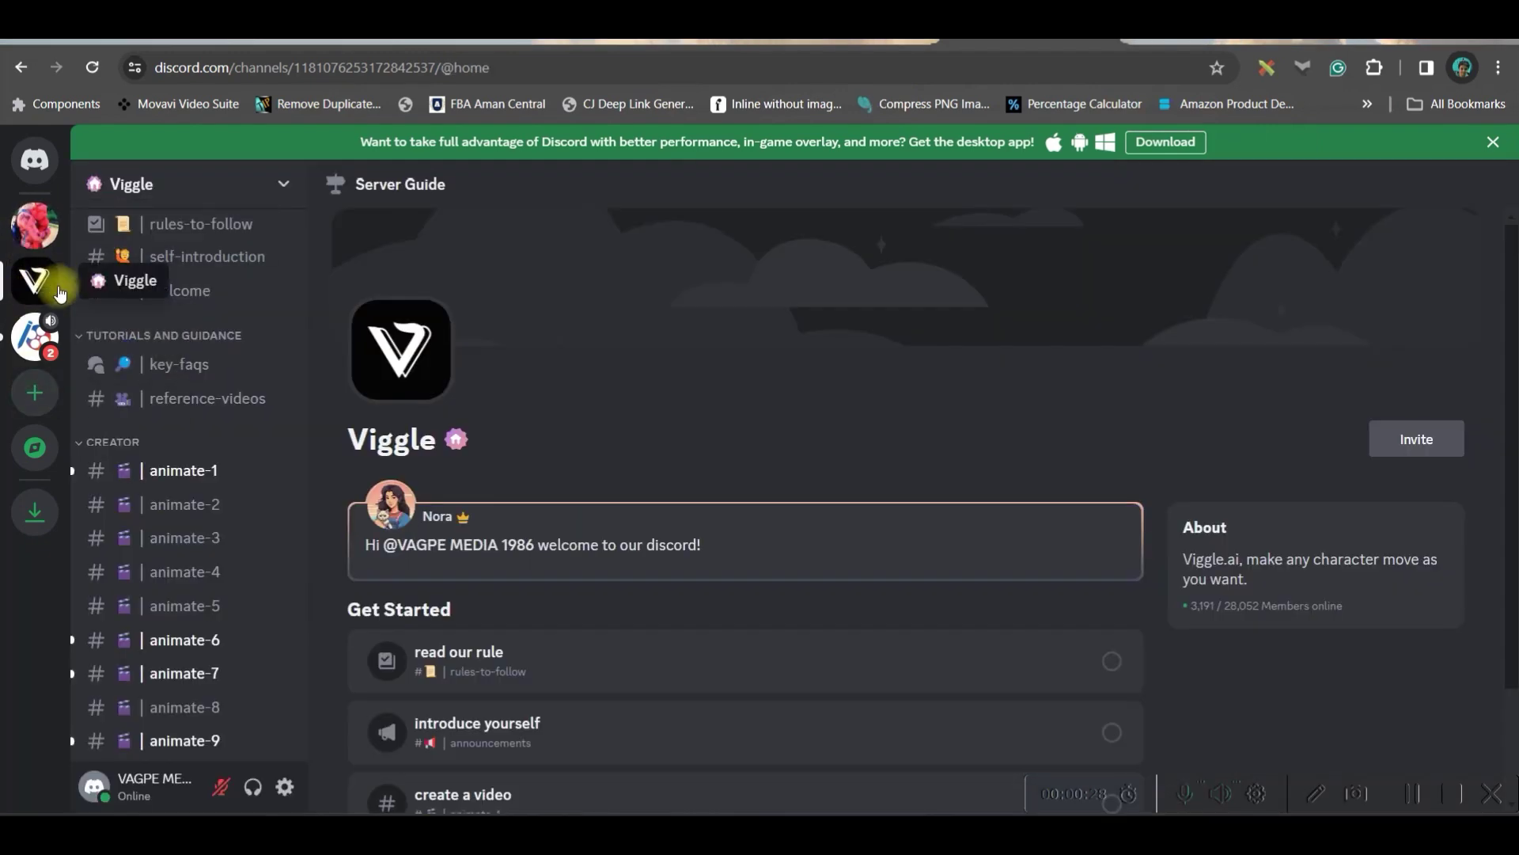
{"action": "scroll", "coordinate": [102, 492], "scroll_direction": "down", "scroll_amount": 3}
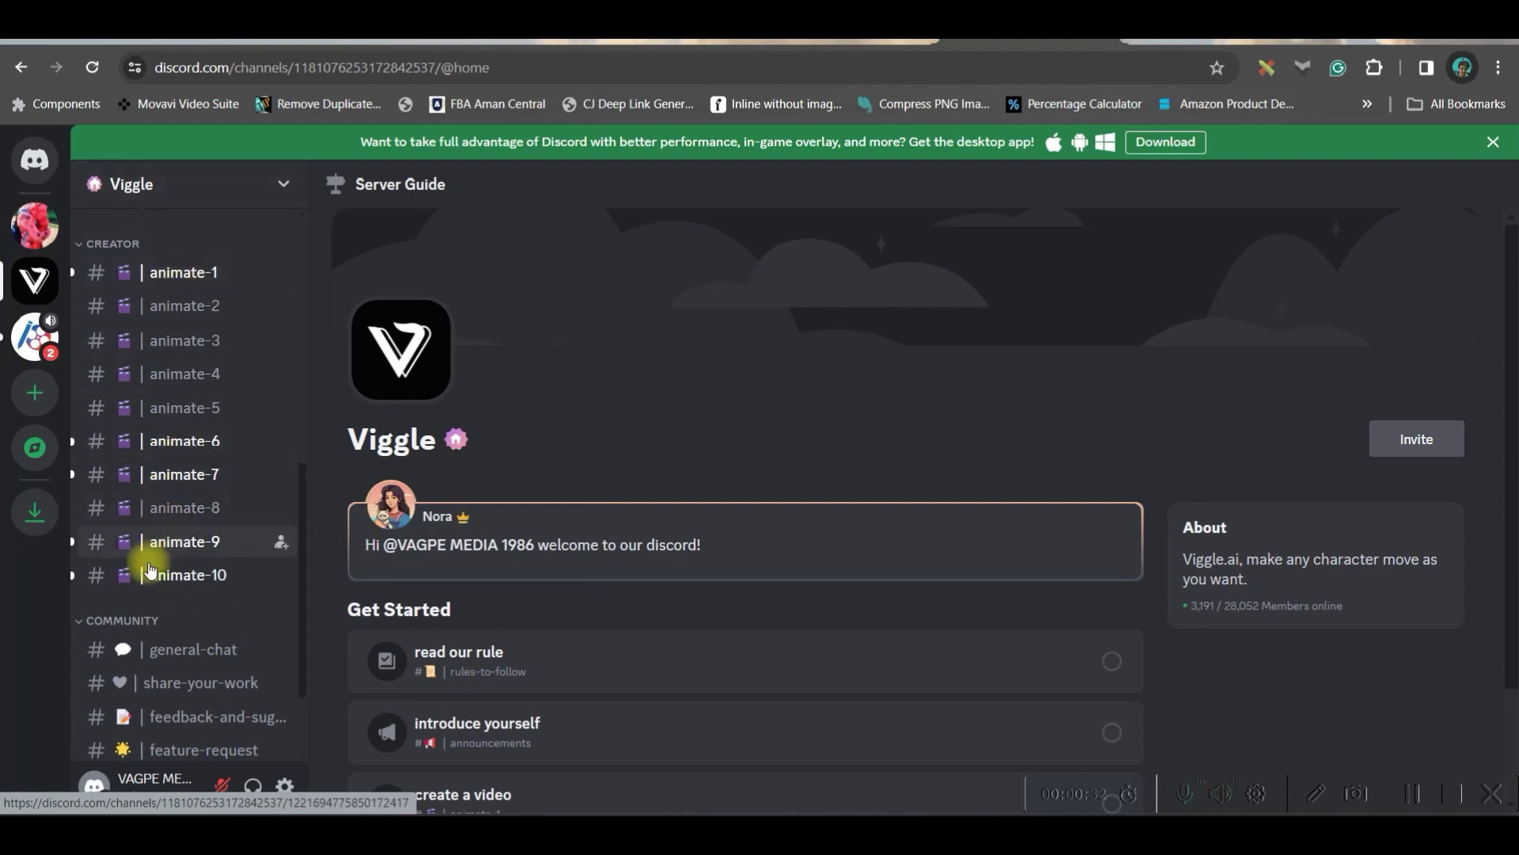
- Switch to the Viggle server's animate-2 channel
{"action": "left_click", "coordinate": [185, 441]}
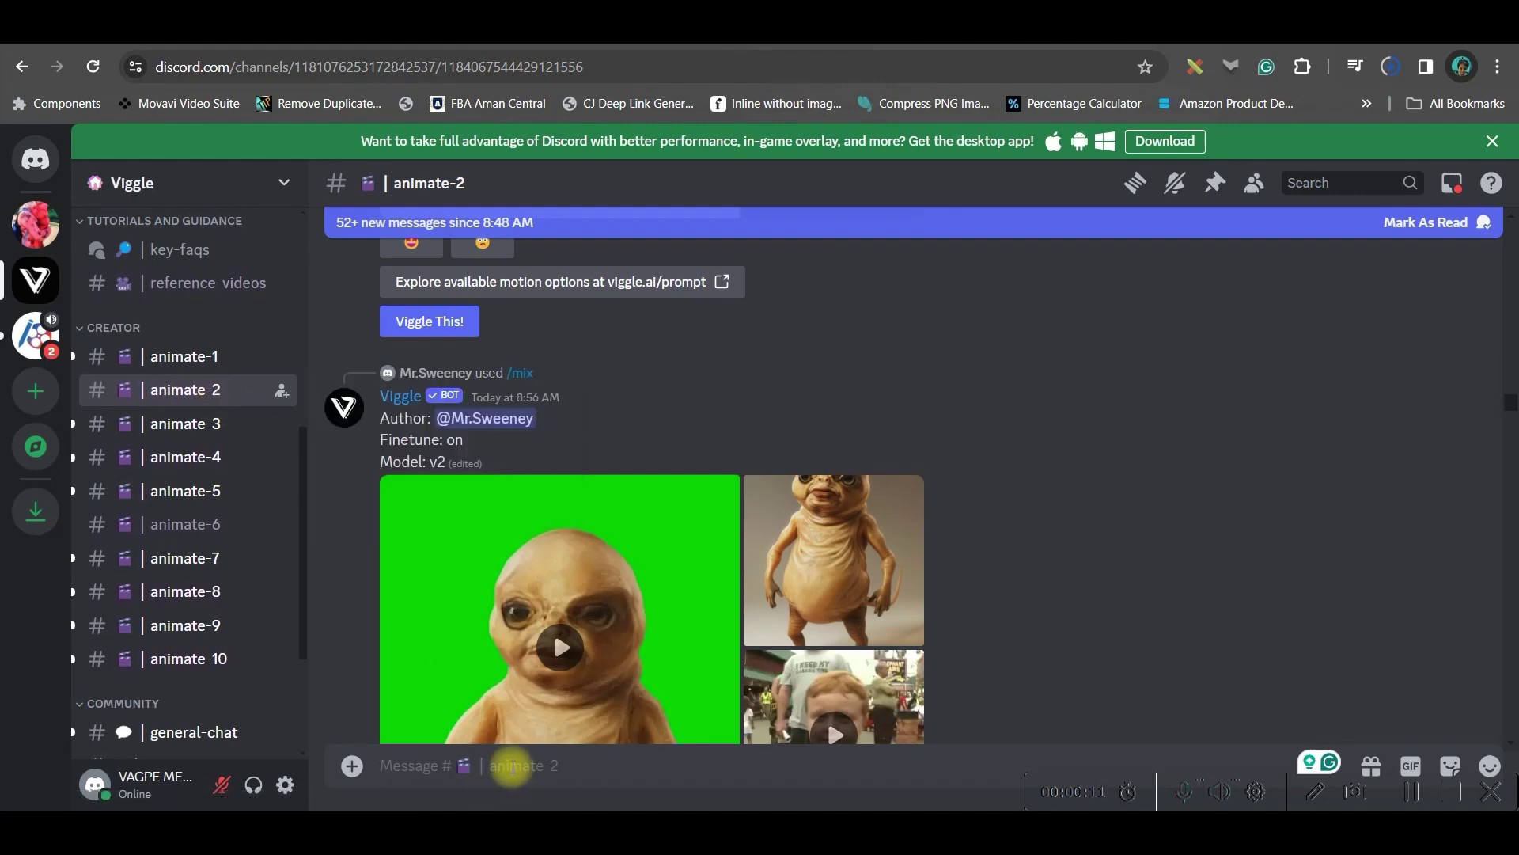
- Start a /mix request with the armoured girl image and videoplayback.webm attached
{"action": "type", "text": "/"}
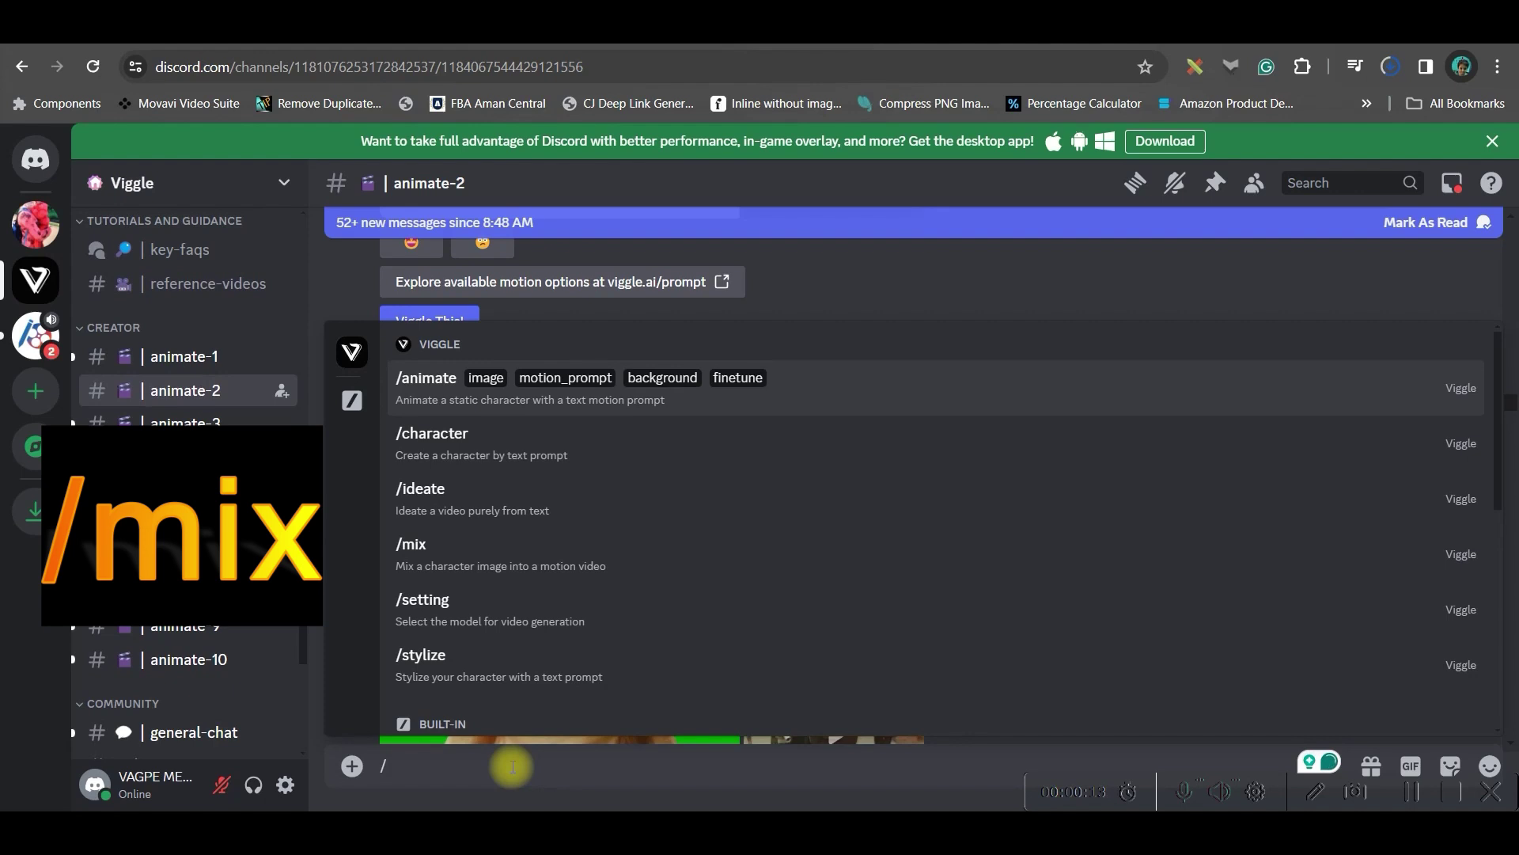
{"action": "left_click", "coordinate": [423, 547]}
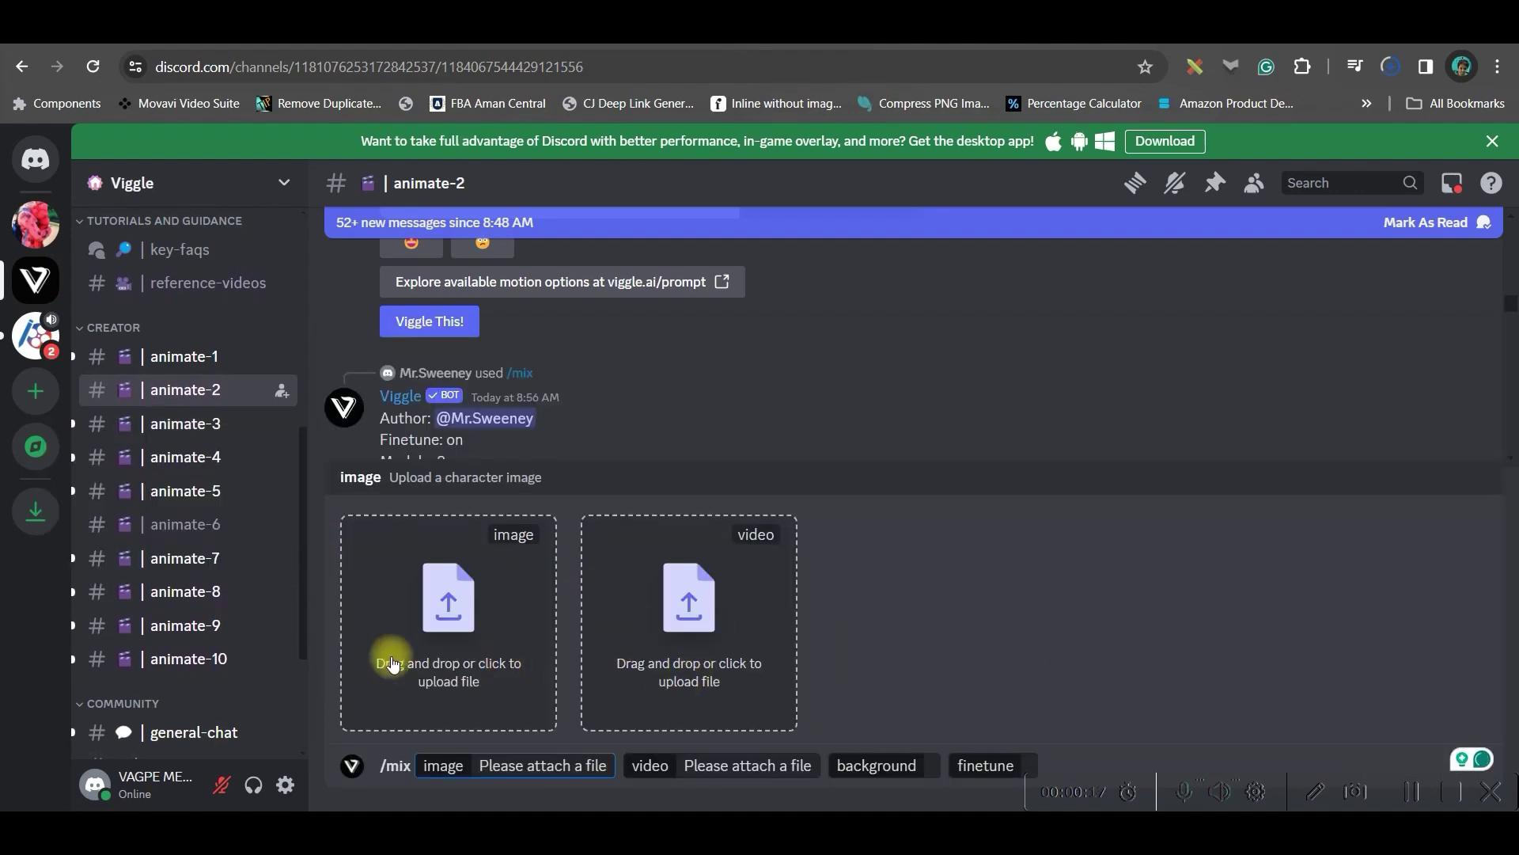
{"action": "left_click", "coordinate": [452, 623]}
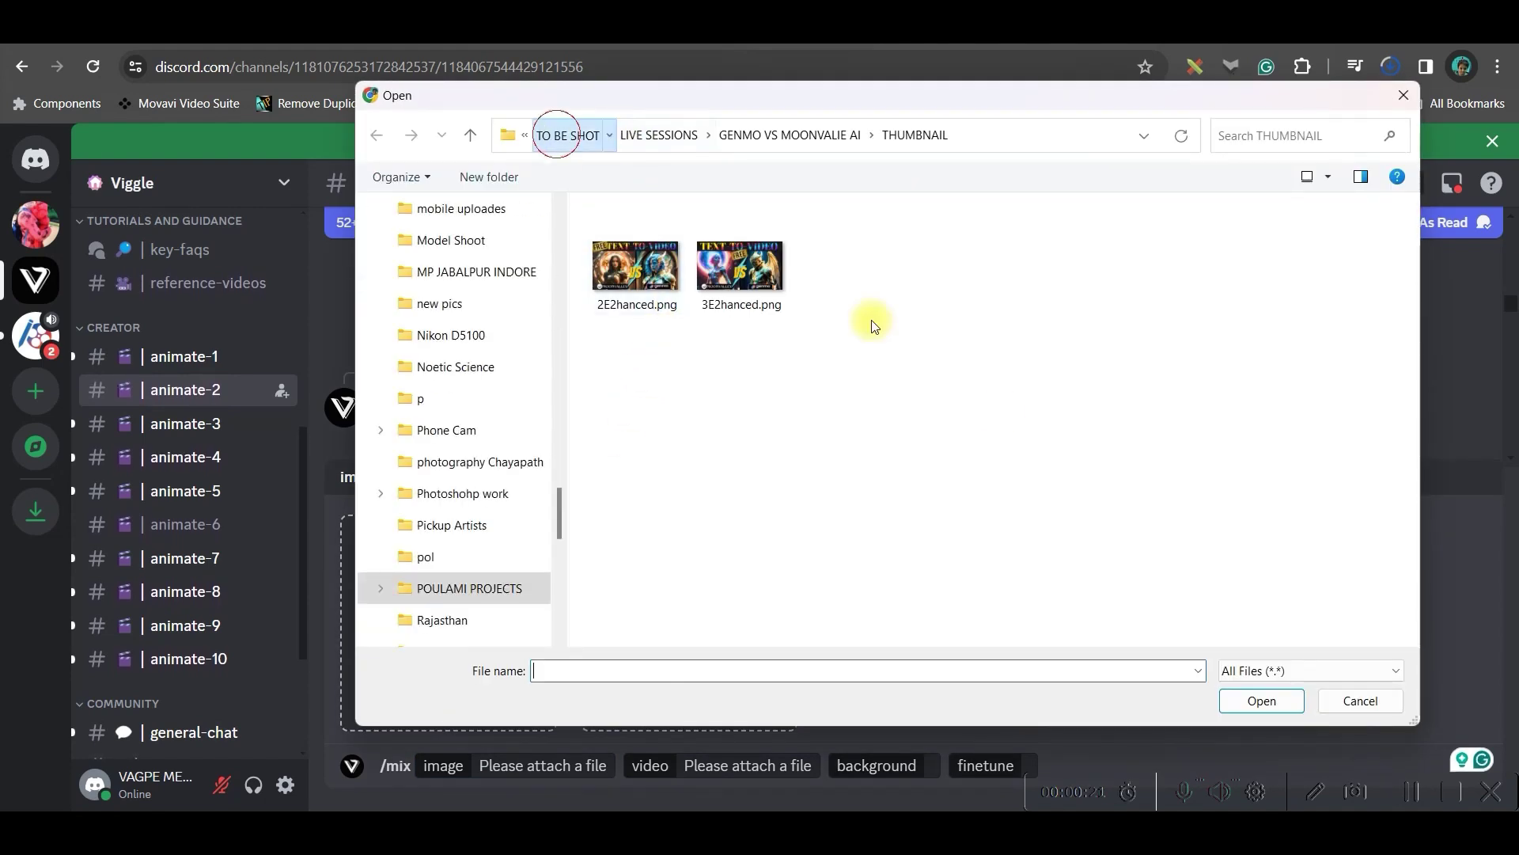
{"action": "left_click", "coordinate": [556, 135]}
{"action": "double_click", "coordinate": [645, 237]}
{"action": "double_click", "coordinate": [645, 237]}
{"action": "left_click", "coordinate": [638, 269]}
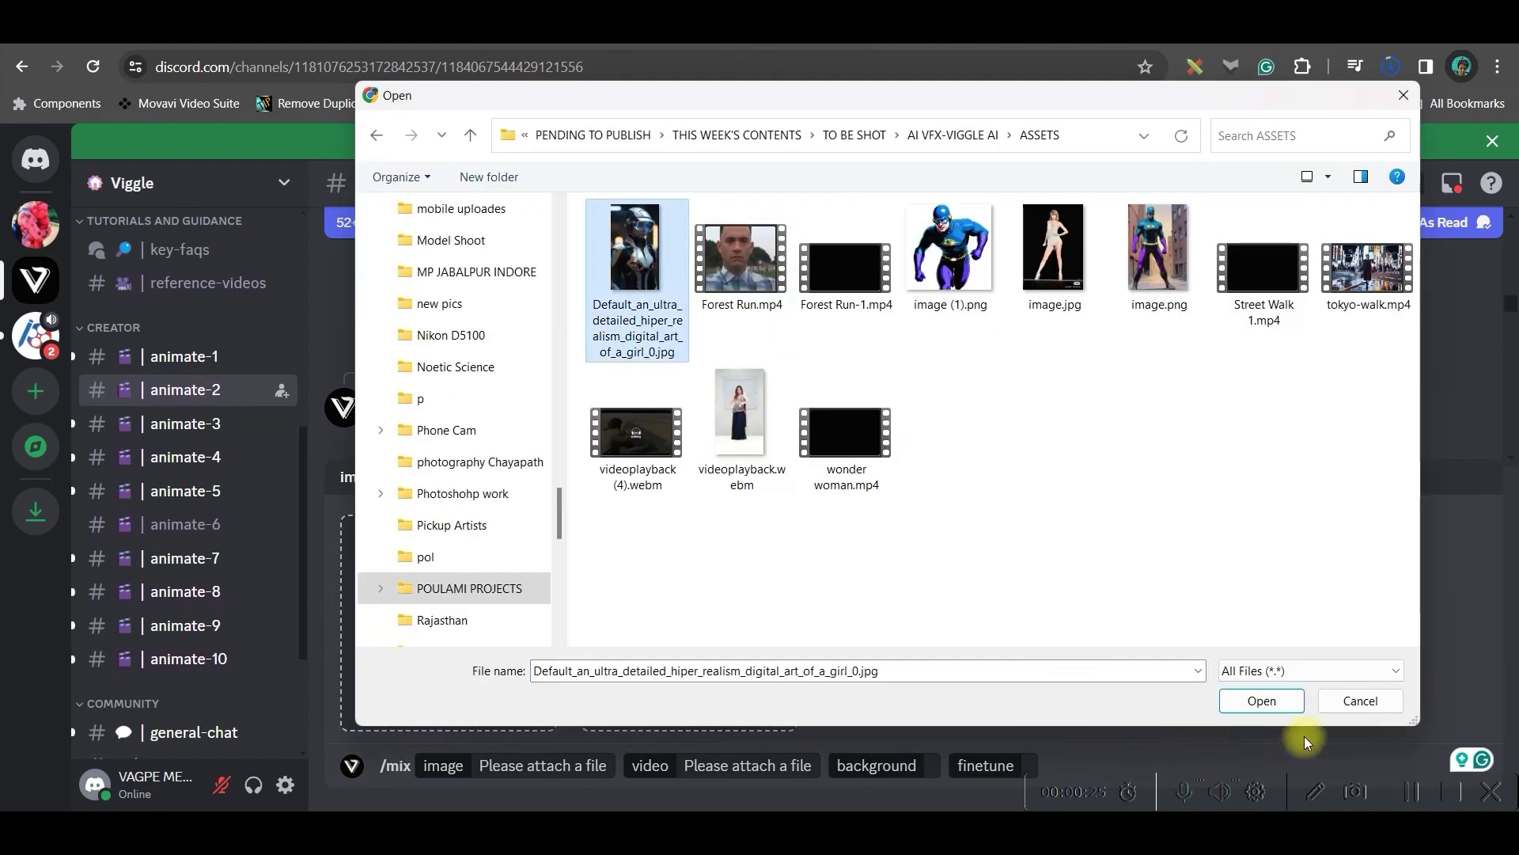
{"action": "left_click", "coordinate": [1264, 701]}
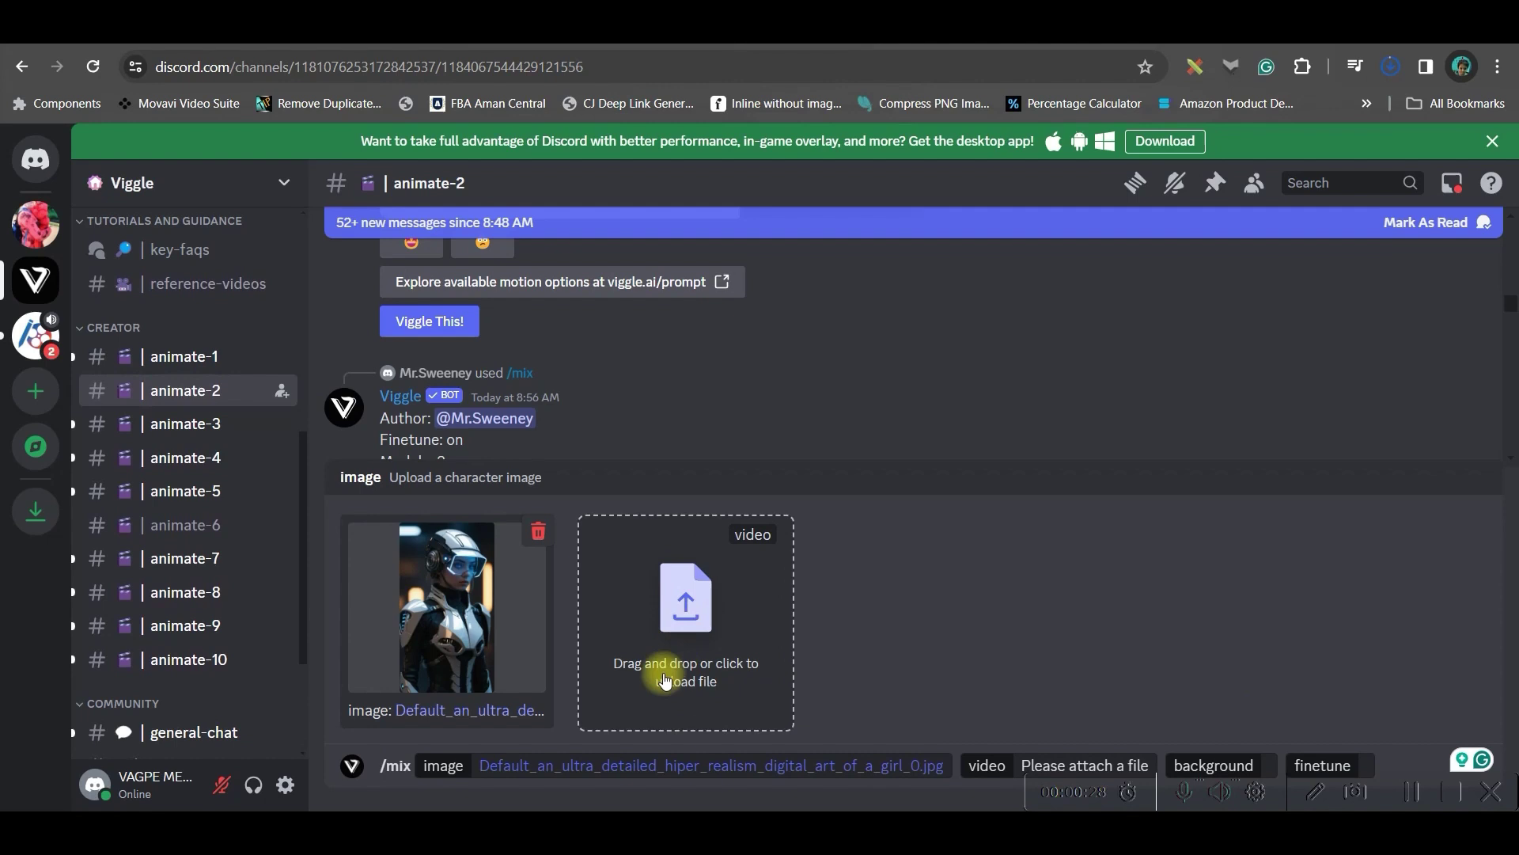
{"action": "left_click", "coordinate": [699, 620]}
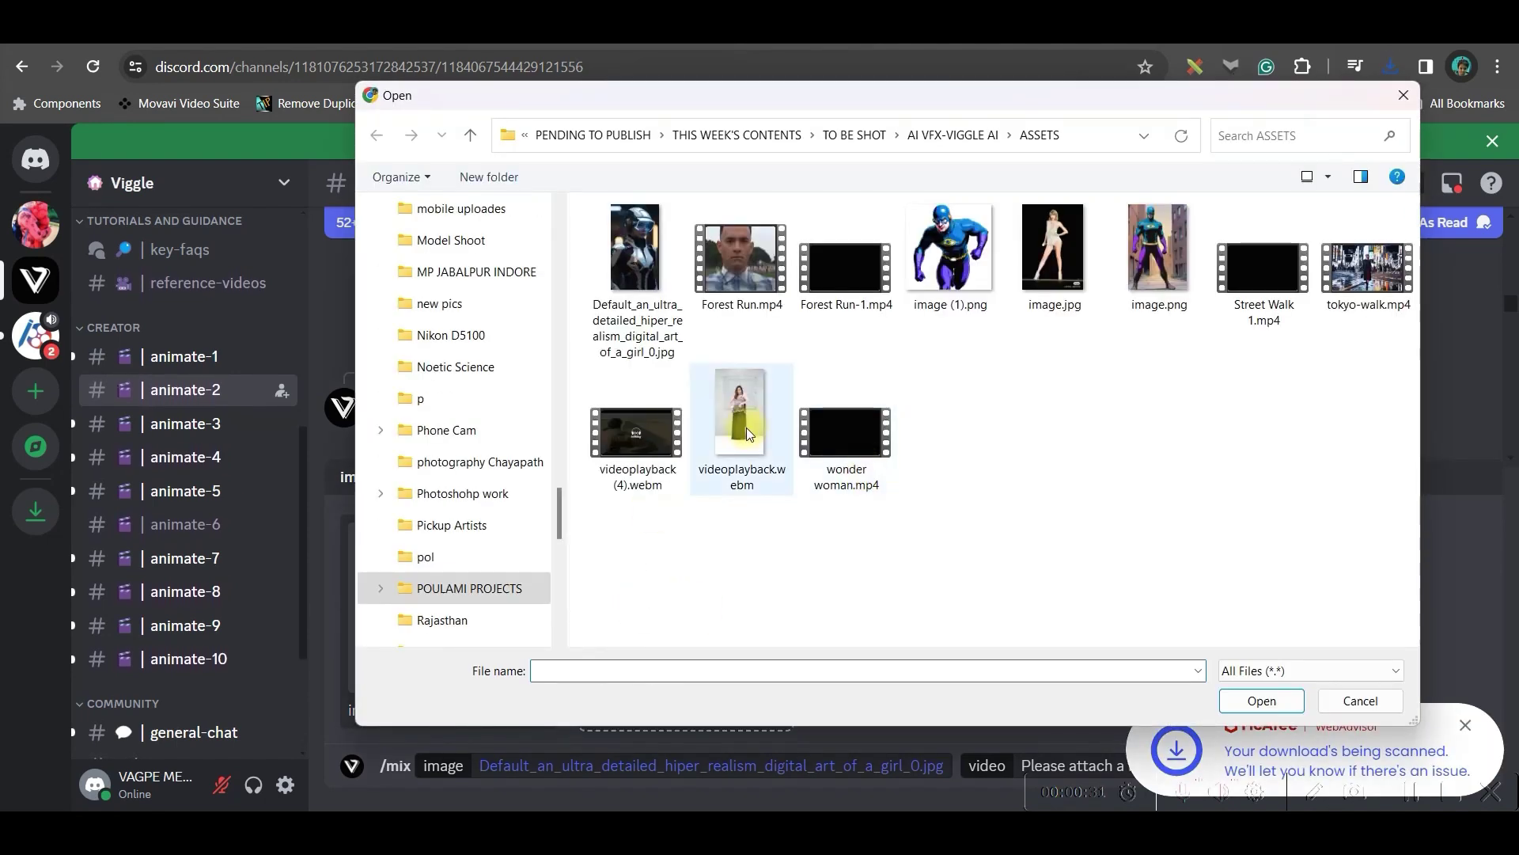
{"action": "left_click", "coordinate": [756, 439]}
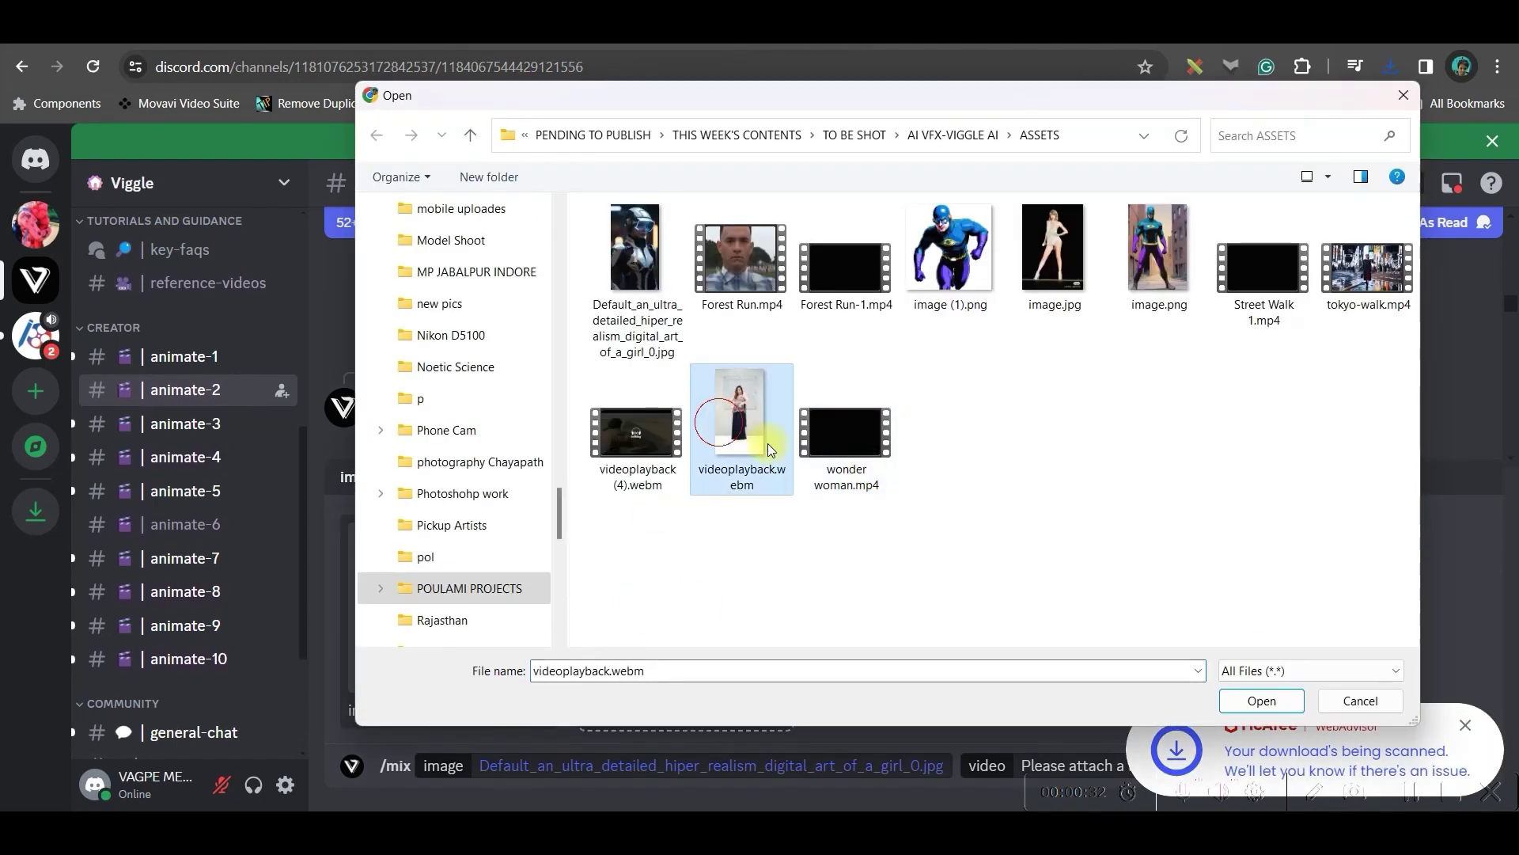
{"action": "left_click", "coordinate": [1261, 701]}
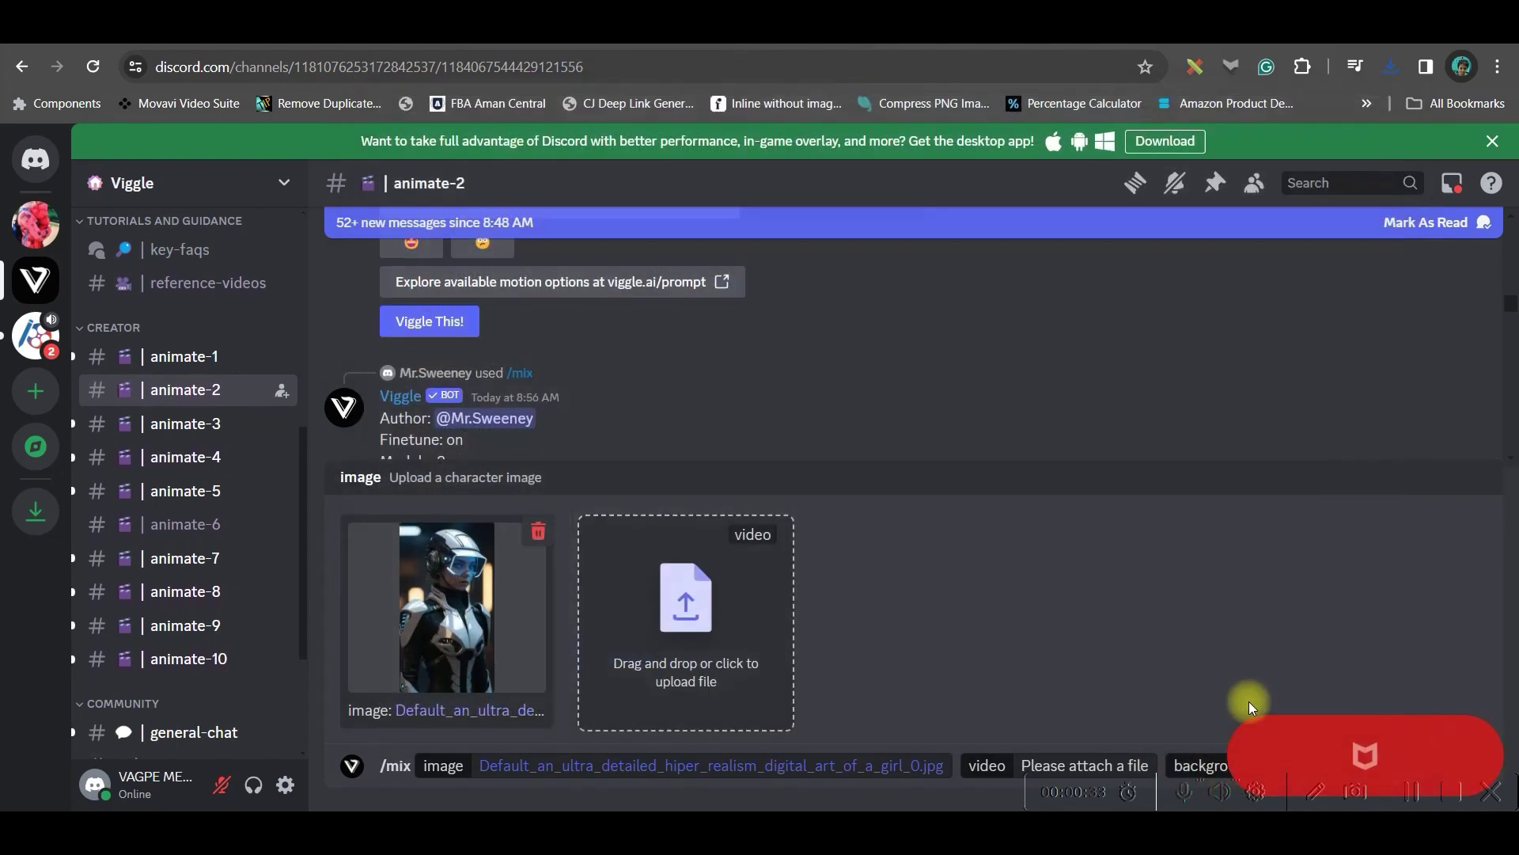
- Set the /mix background to Green and finetune to On, then send it
{"action": "left_click", "coordinate": [1219, 771]}
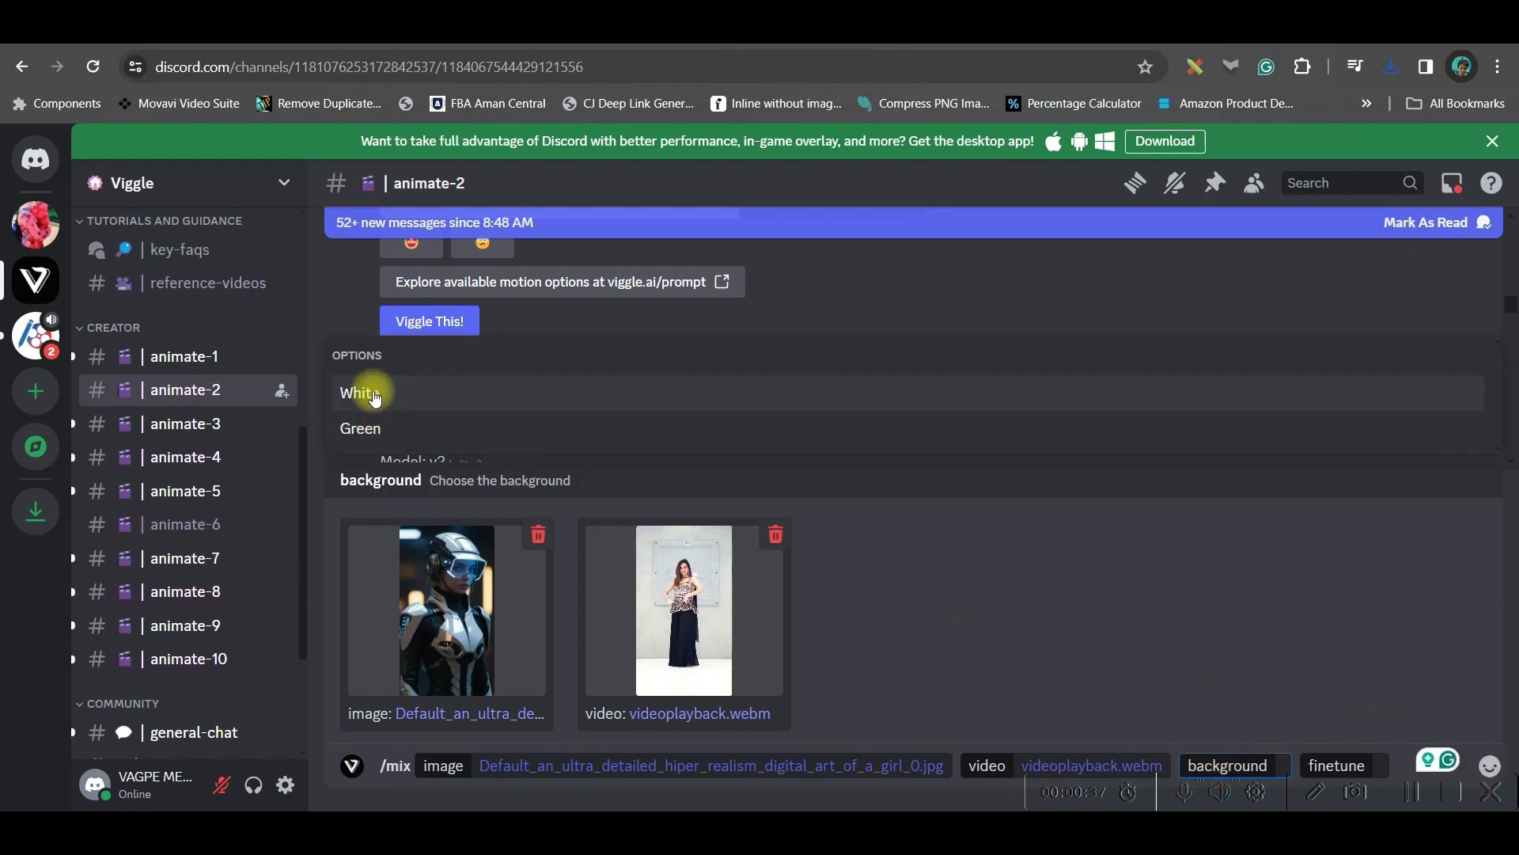
{"action": "left_click", "coordinate": [372, 427]}
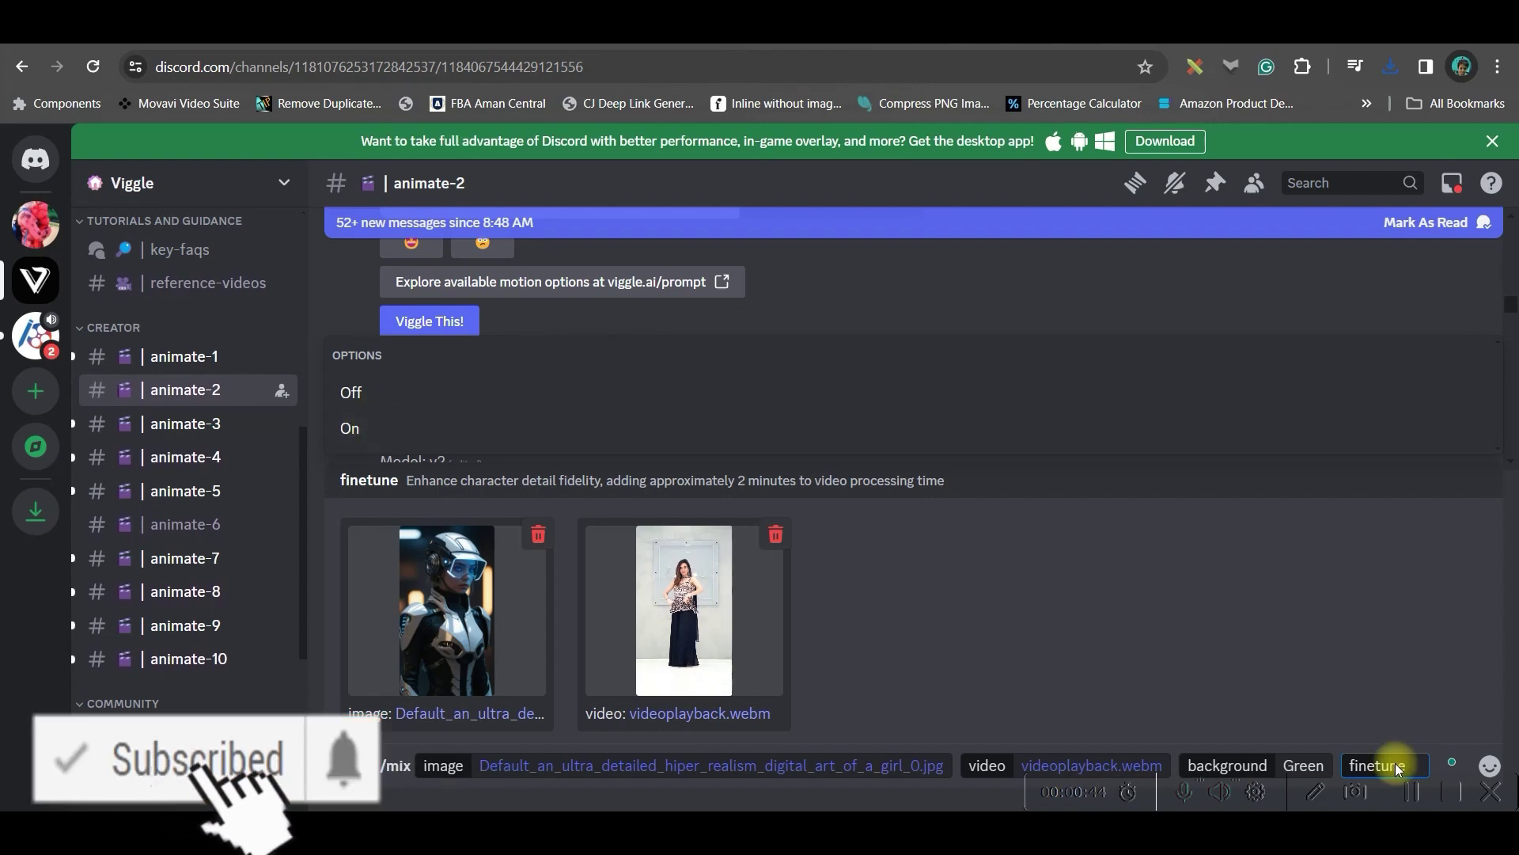
{"action": "left_click", "coordinate": [357, 427]}
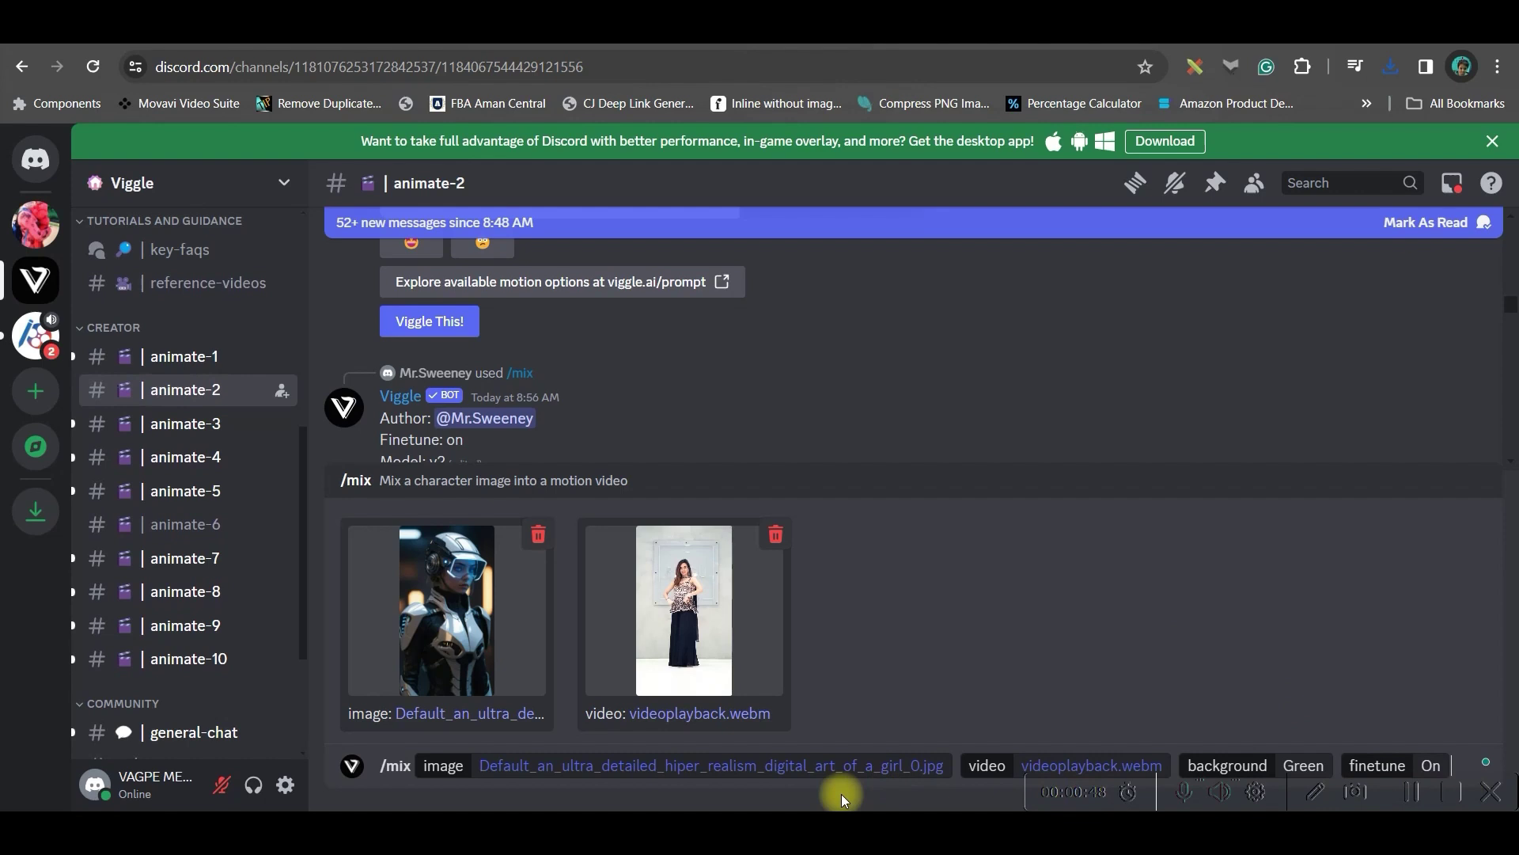
{"action": "key", "text": "Return"}
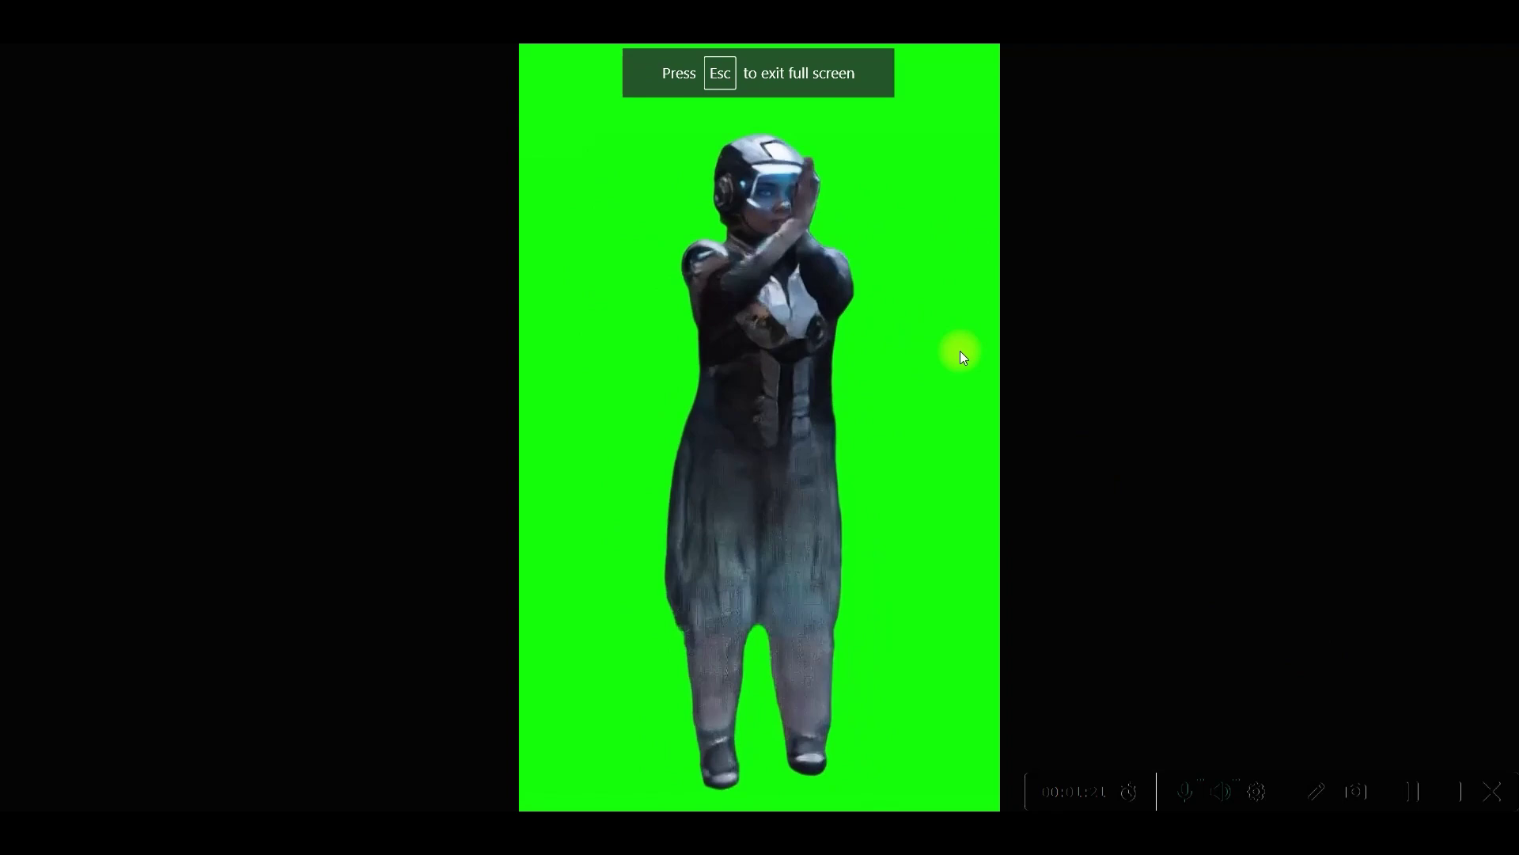
- Leave full-screen playback and download the armoured character's green-screen video
{"action": "key", "text": "Escape"}
{"action": "key", "text": "Escape"}
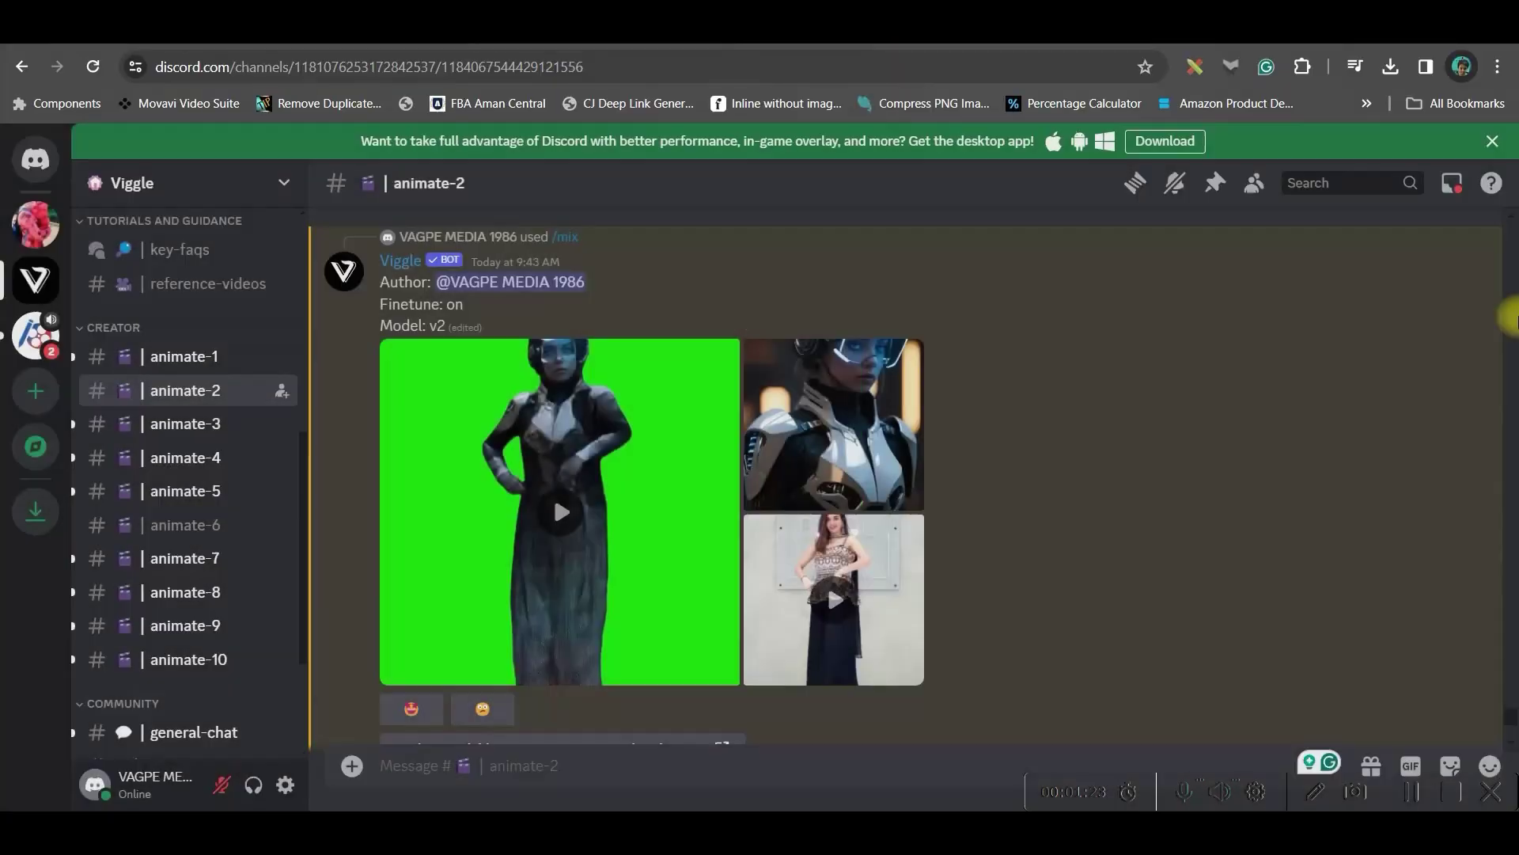
{"action": "left_click", "coordinate": [709, 367]}
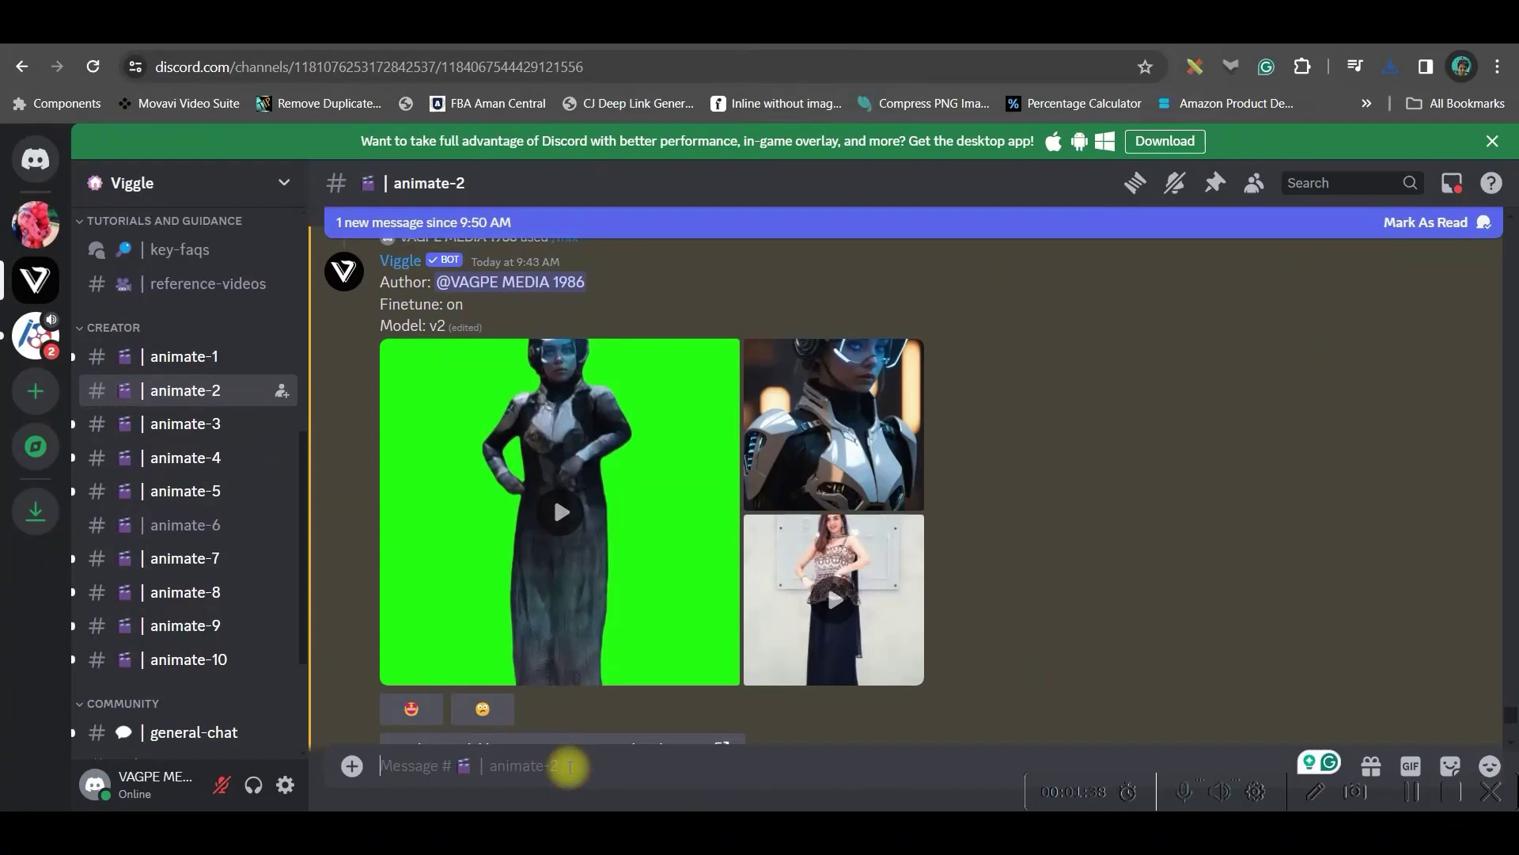
- Start an /animate request with the navy-suit portrait and motion prompt 'Break Dance'
{"action": "type", "text": "/"}
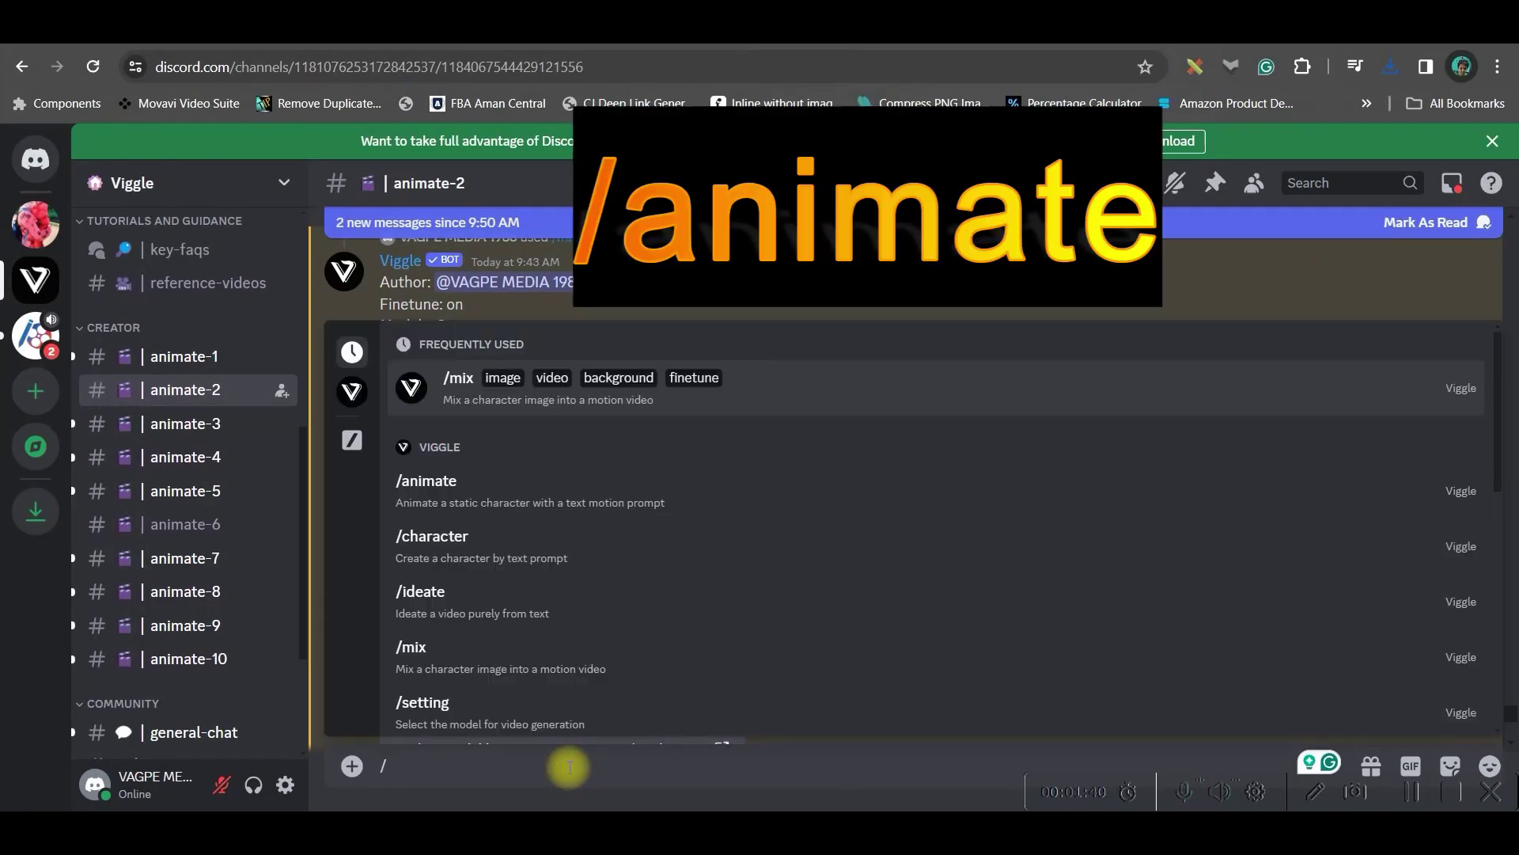
{"action": "left_click", "coordinate": [430, 478]}
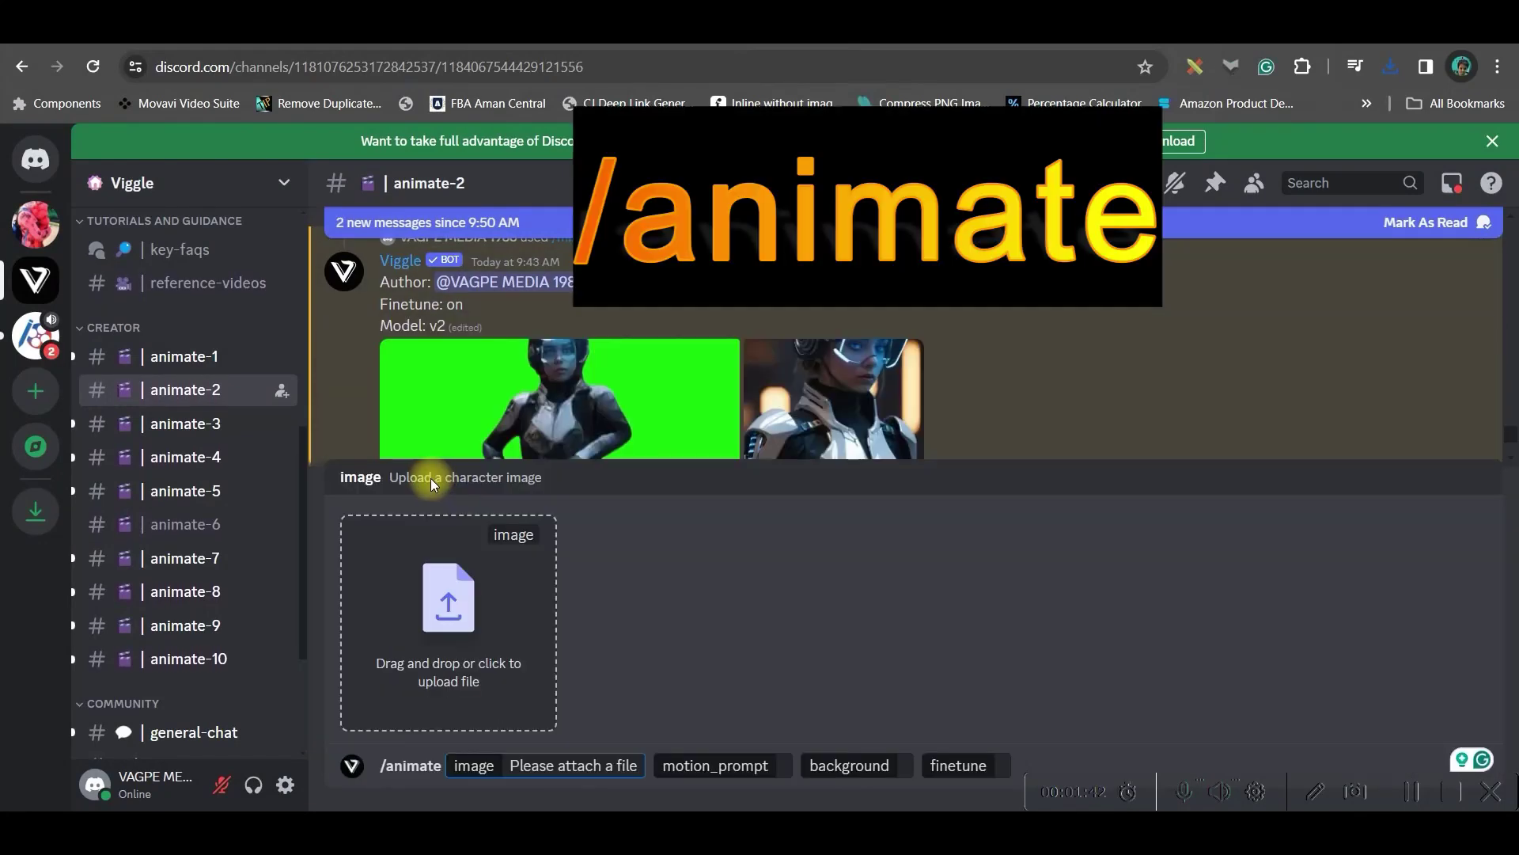
{"action": "left_click", "coordinate": [441, 611]}
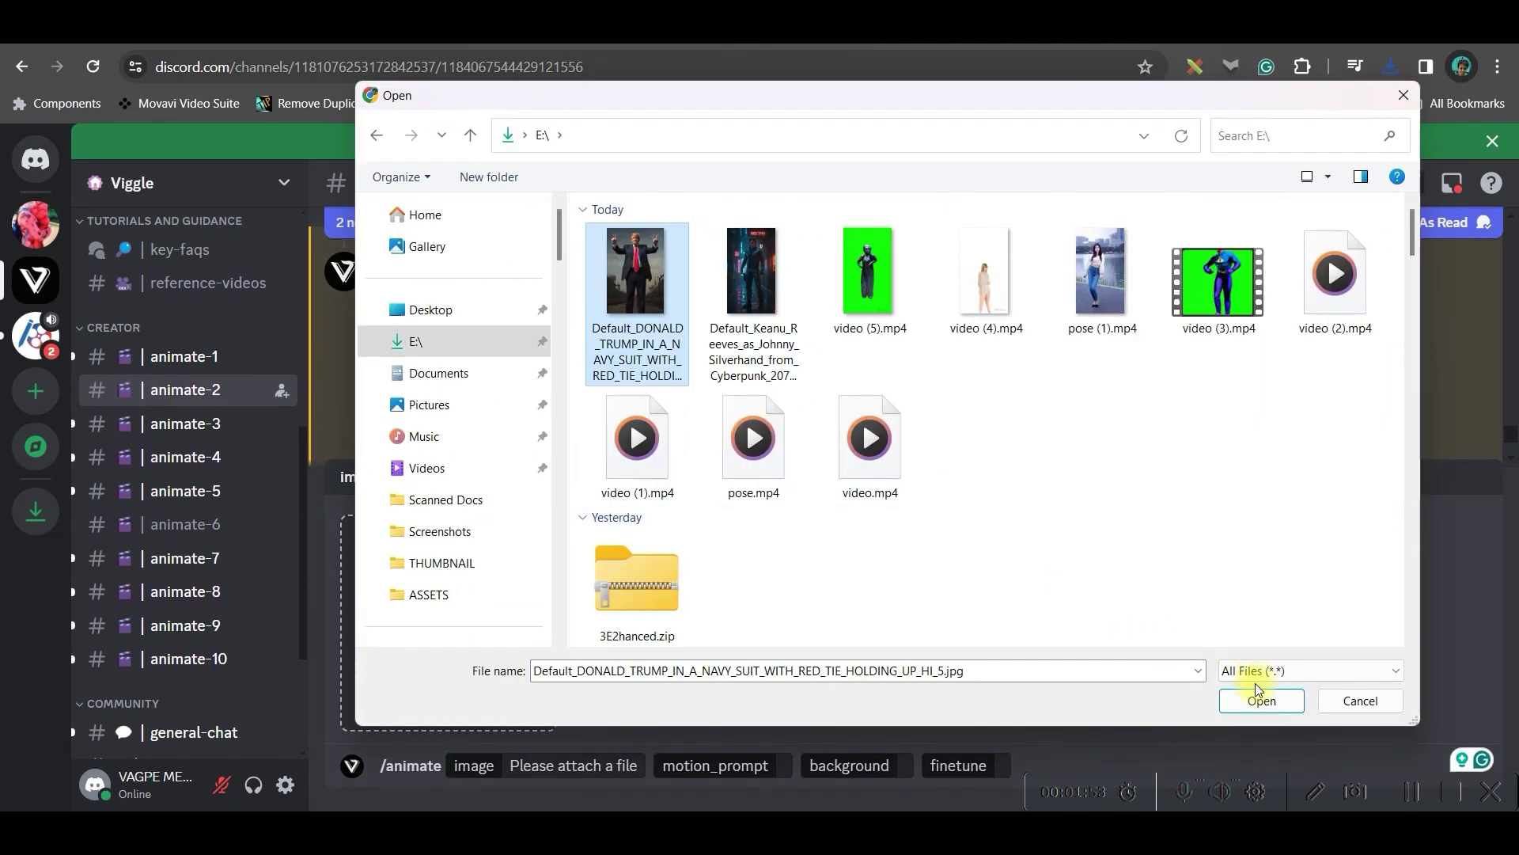
{"action": "left_click", "coordinate": [1258, 701]}
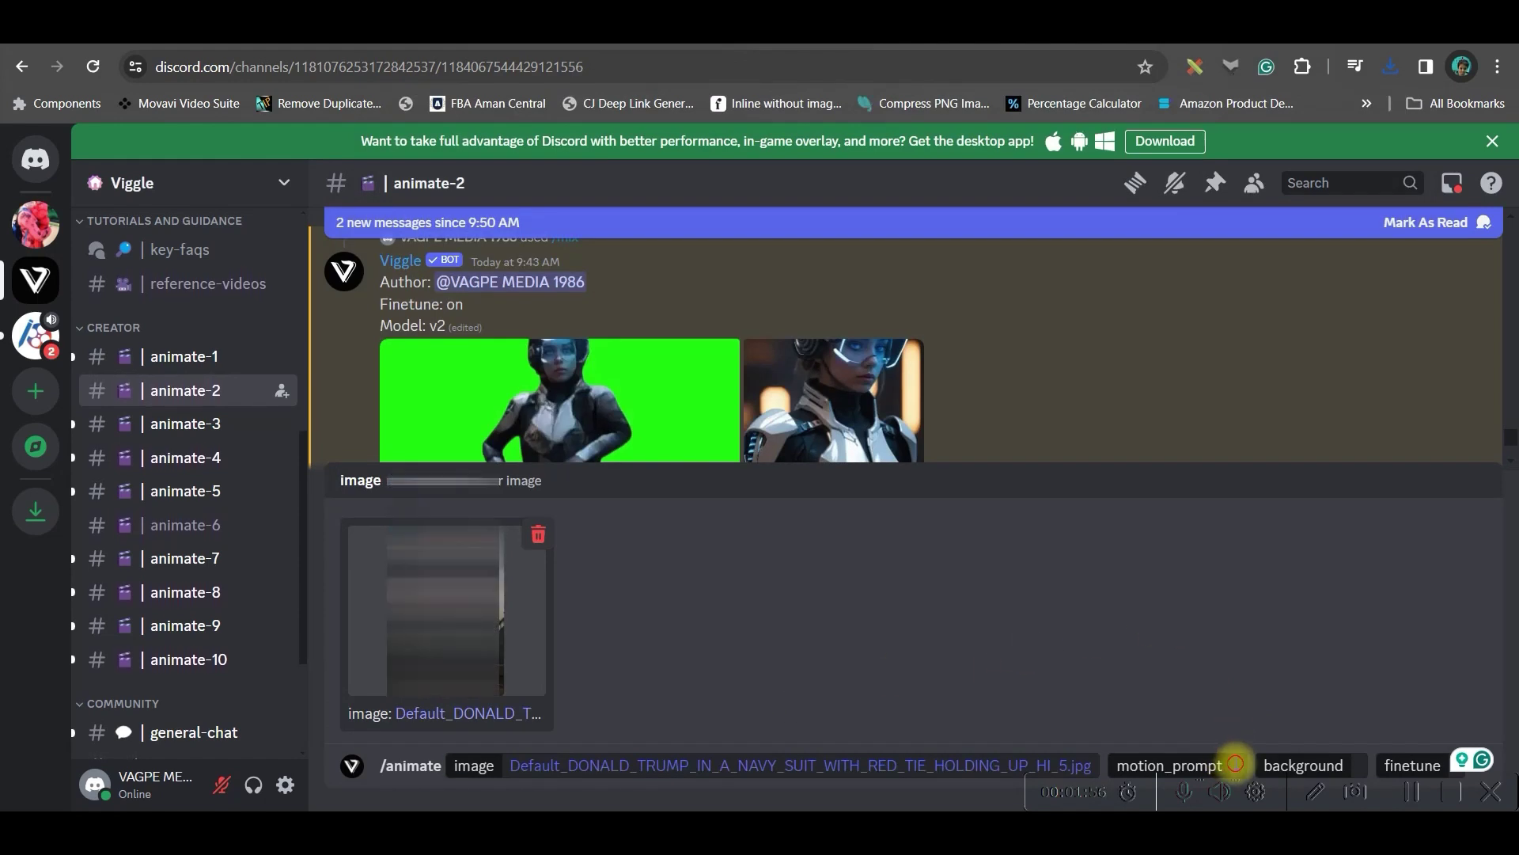
{"action": "left_click", "coordinate": [1236, 765]}
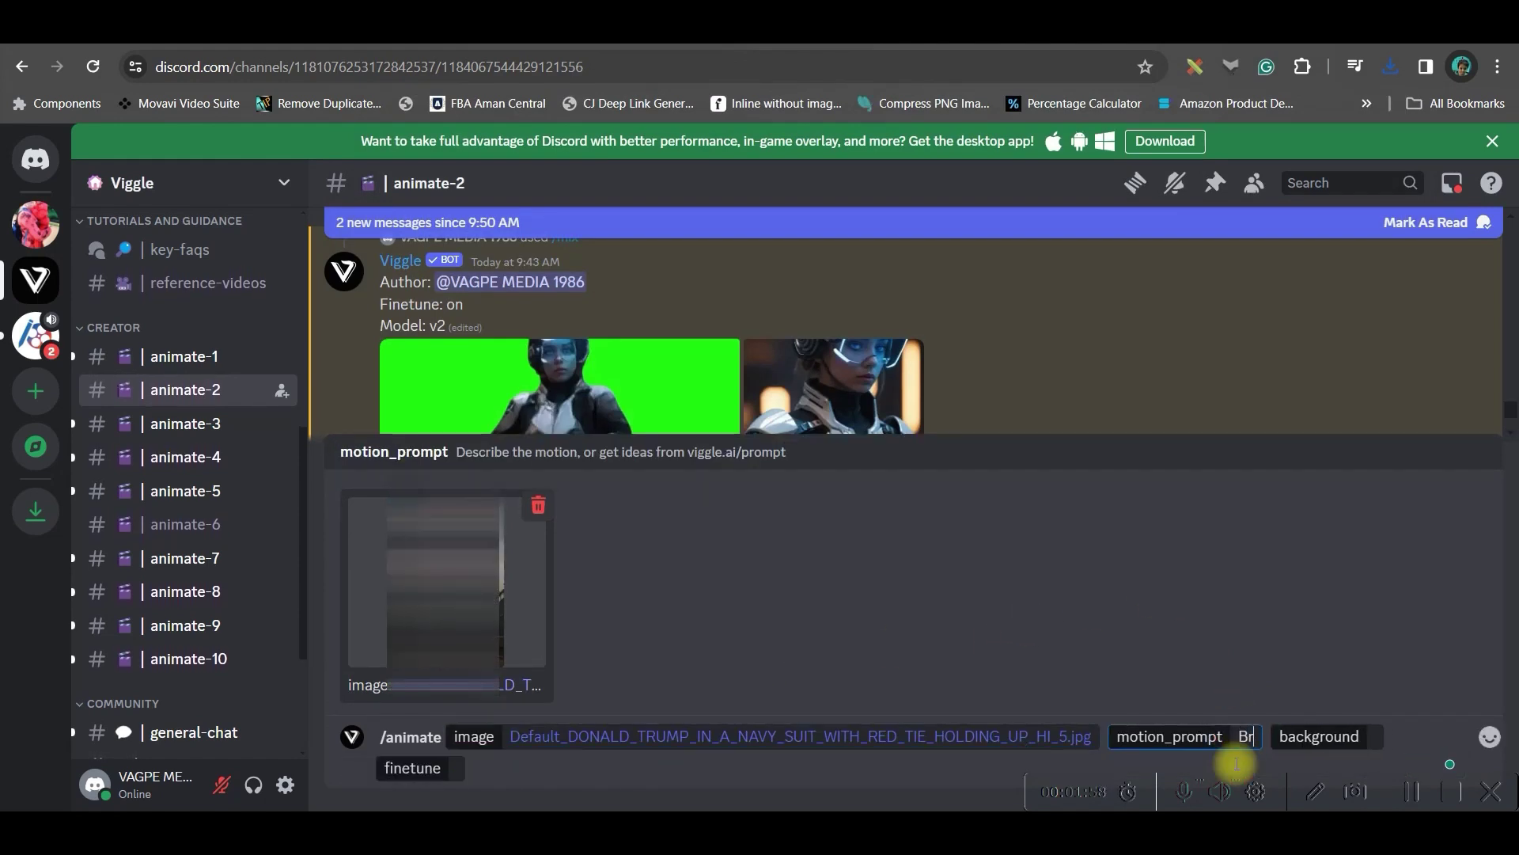
{"action": "type", "text": "Break Dance"}
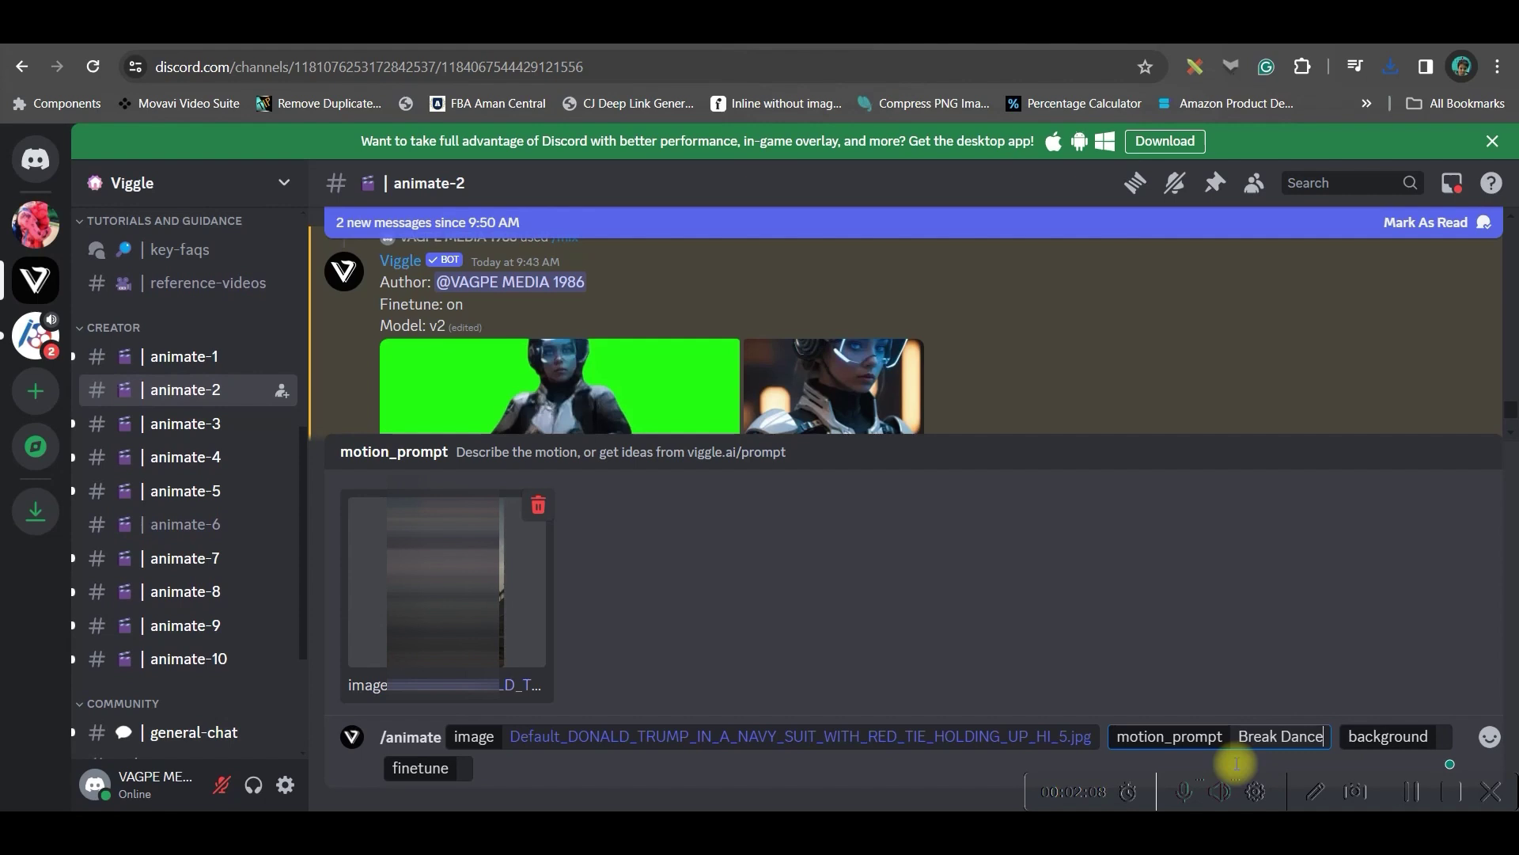
- Choose the From template background, turn finetune On, and send the /animate request
{"action": "left_click", "coordinate": [1434, 736]}
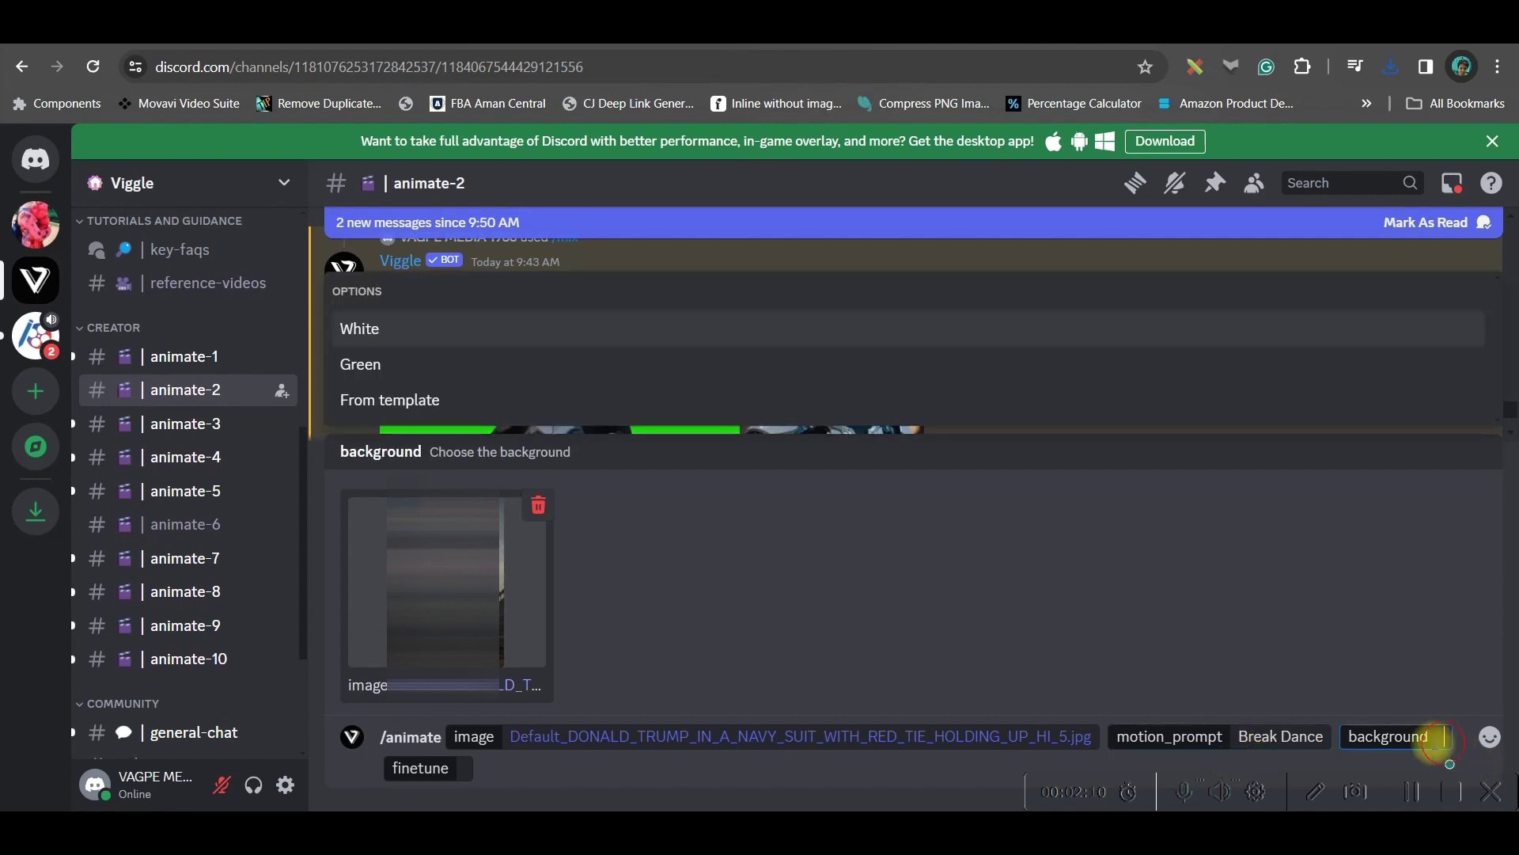
{"action": "left_click", "coordinate": [395, 364]}
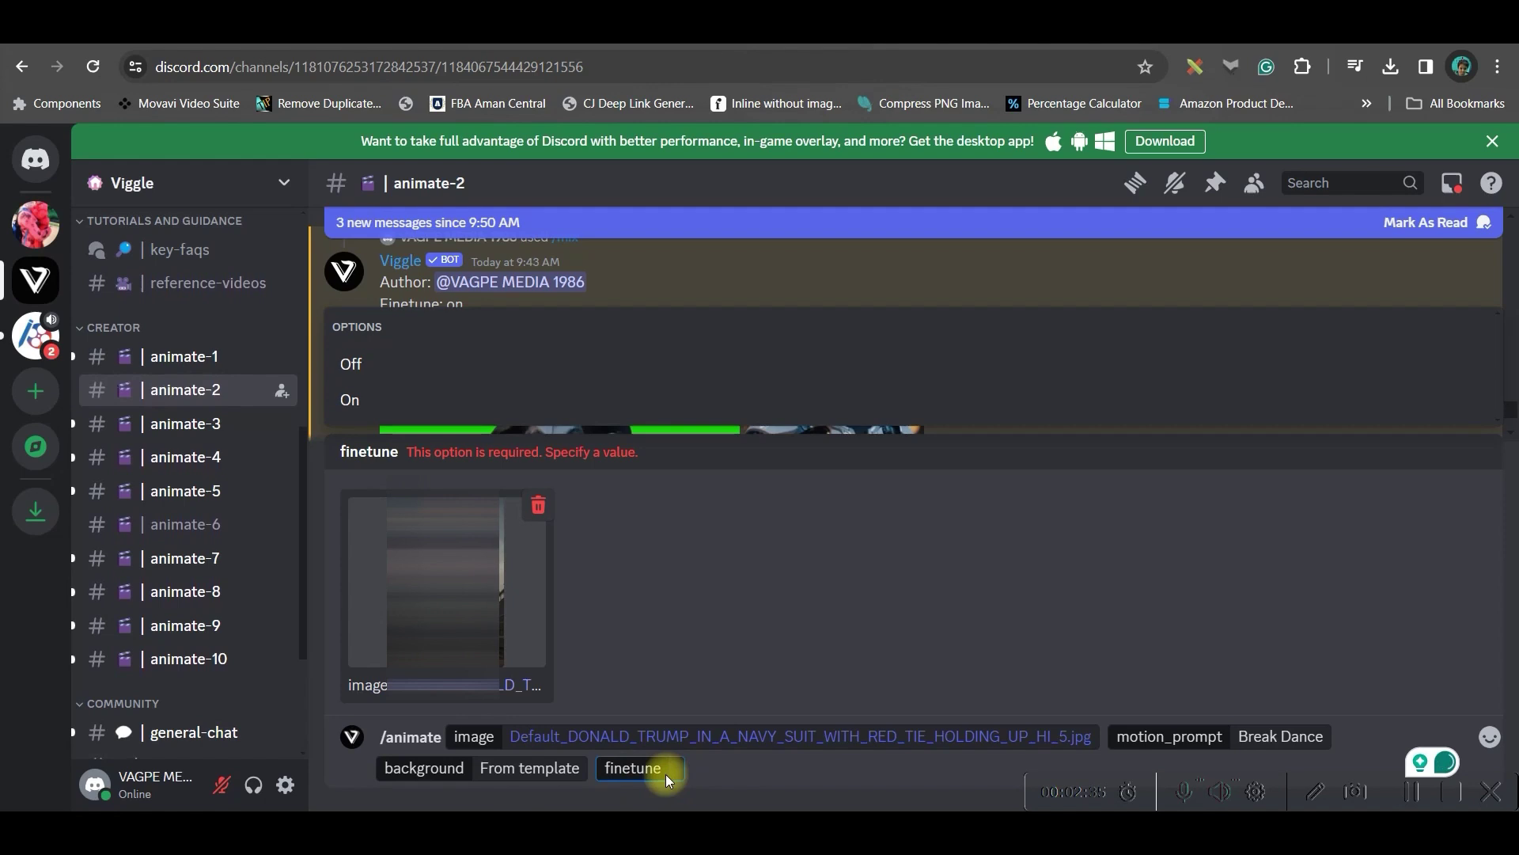
{"action": "left_click", "coordinate": [393, 398]}
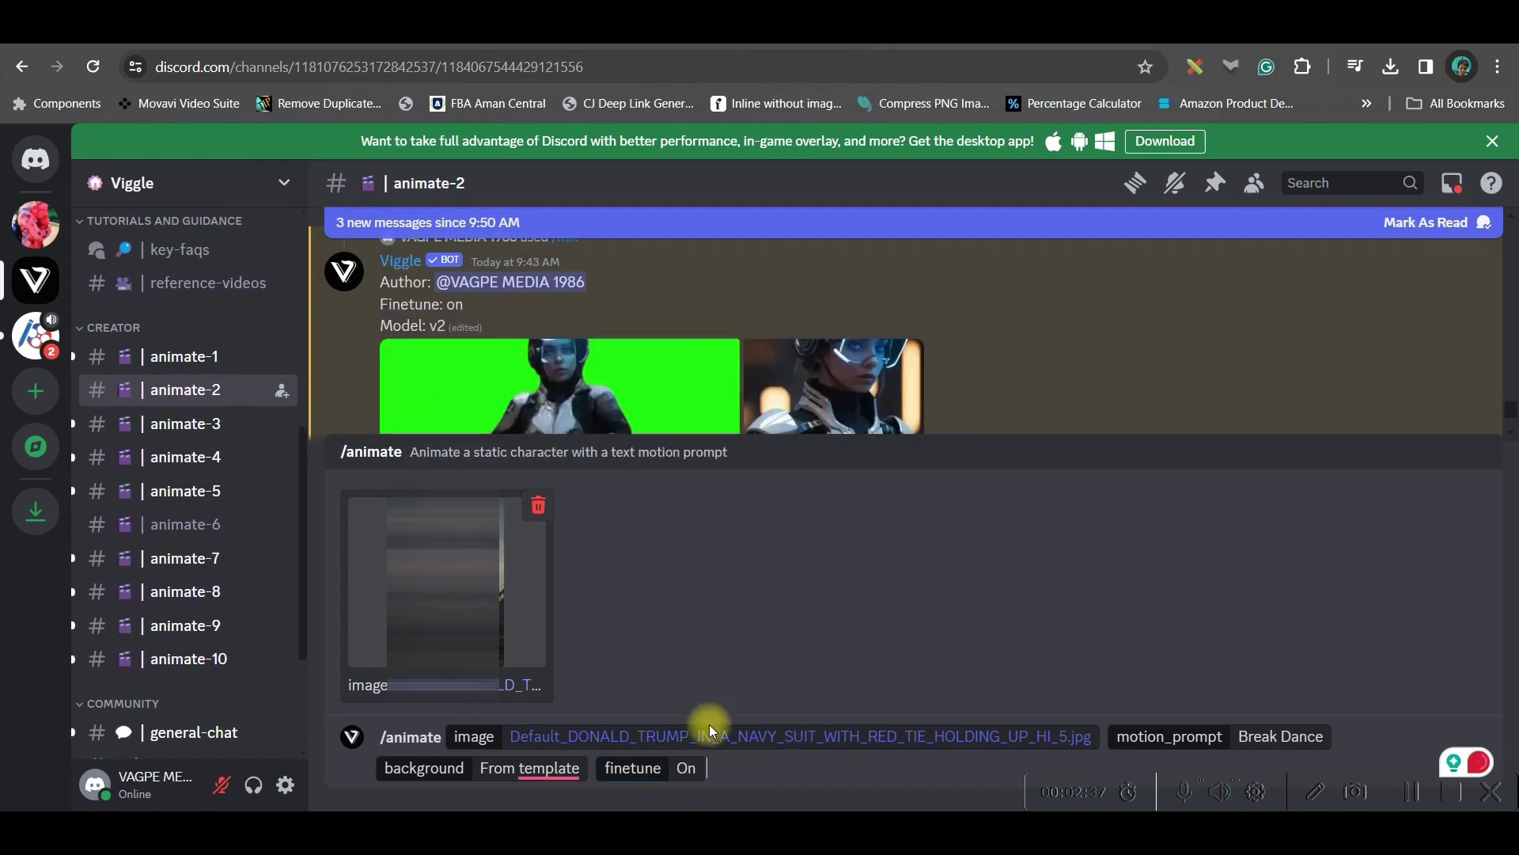
{"action": "key", "text": "Return"}
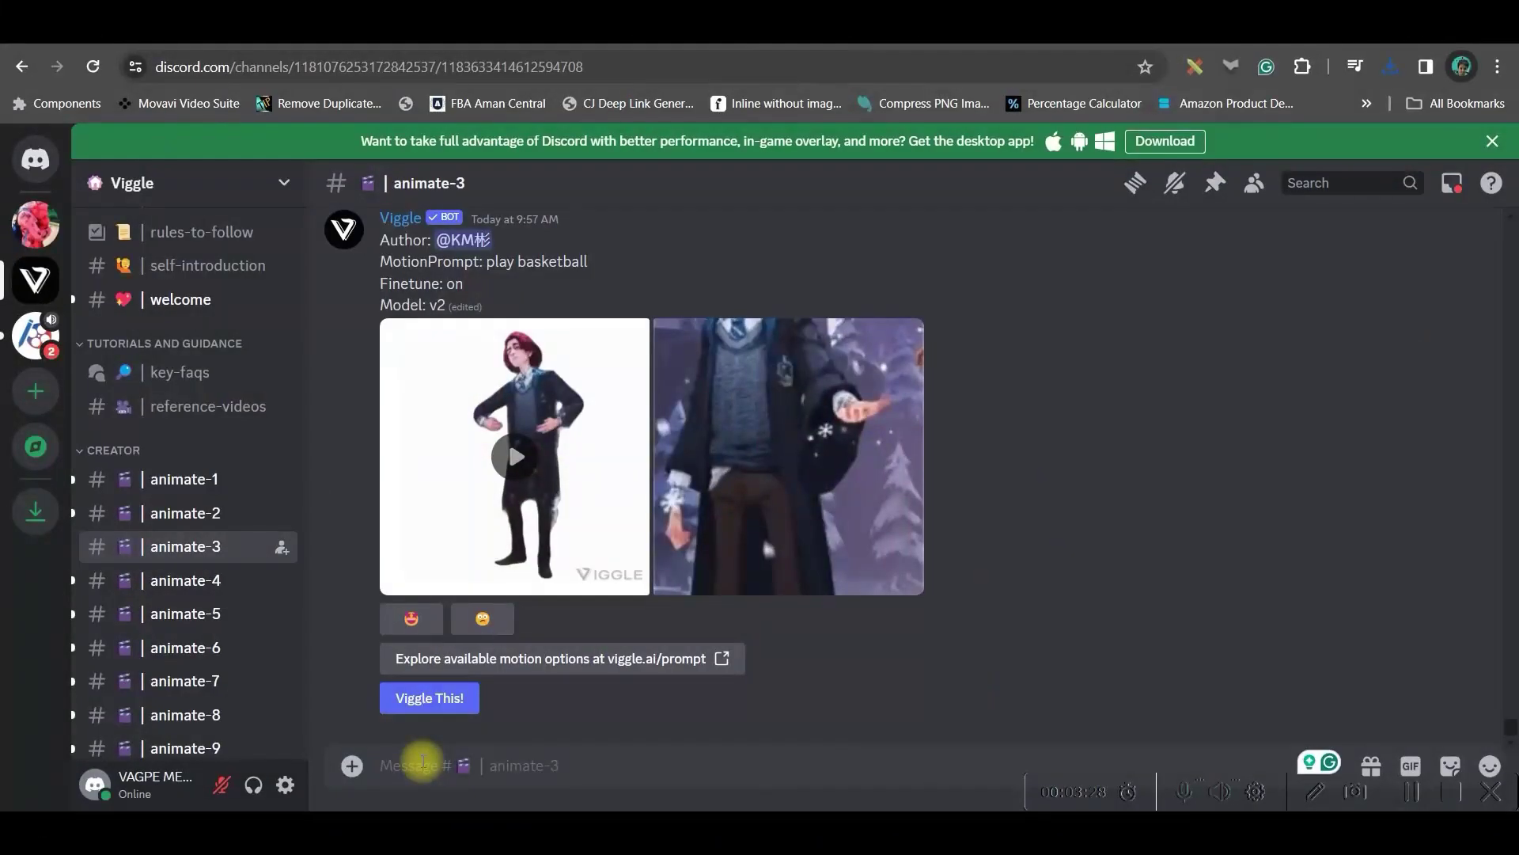
- Send an /ideate request: 'A smart Blond Girl in Black Shirt', motion prompt, Green background, finetune On
{"action": "type", "text": "/"}
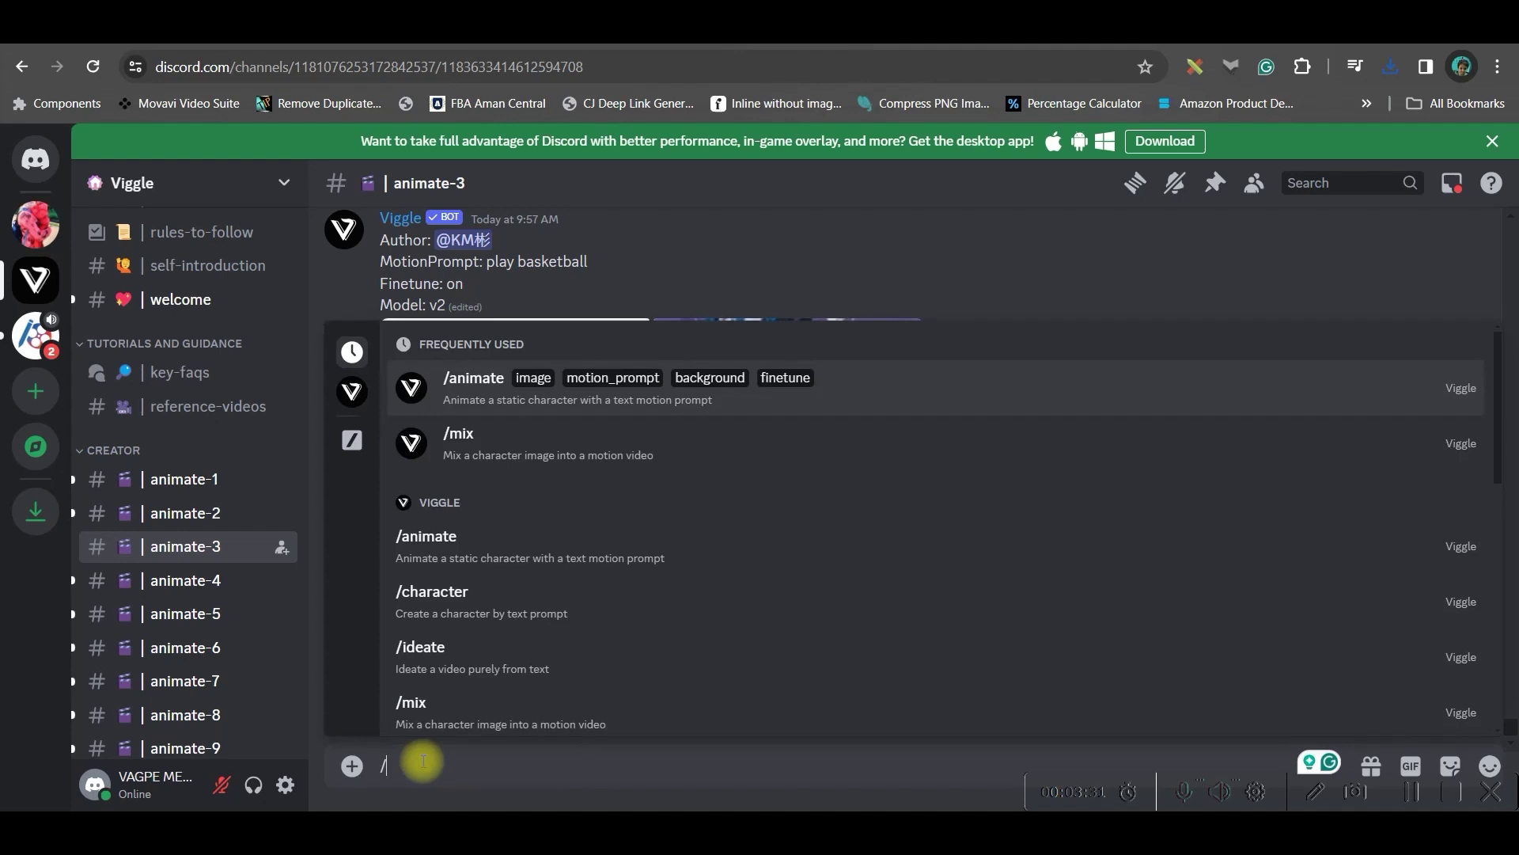
{"action": "left_click", "coordinate": [457, 660]}
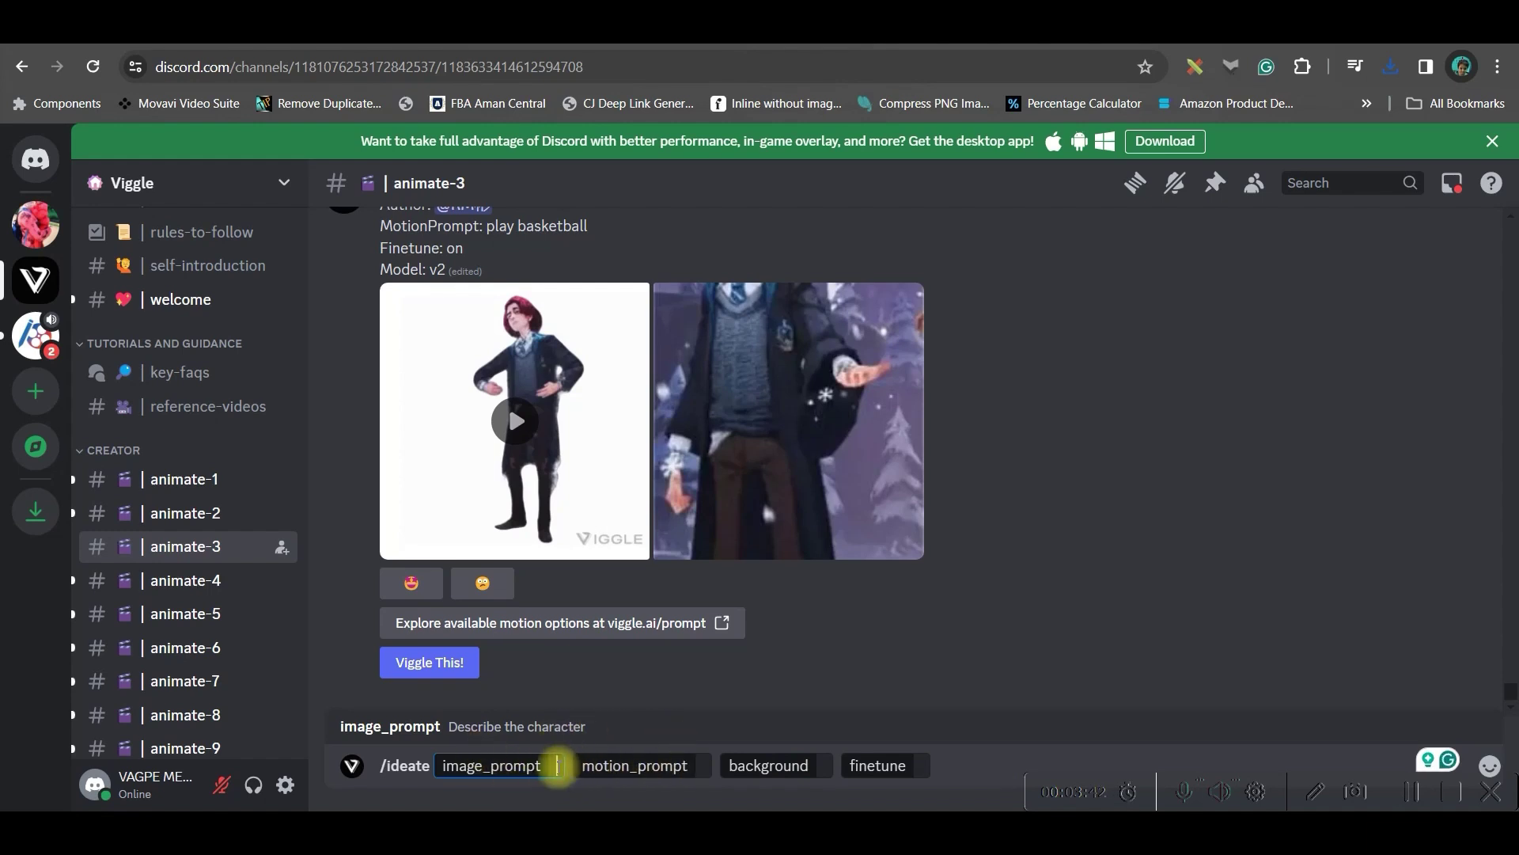
{"action": "type", "text": "A smart Blond G"}
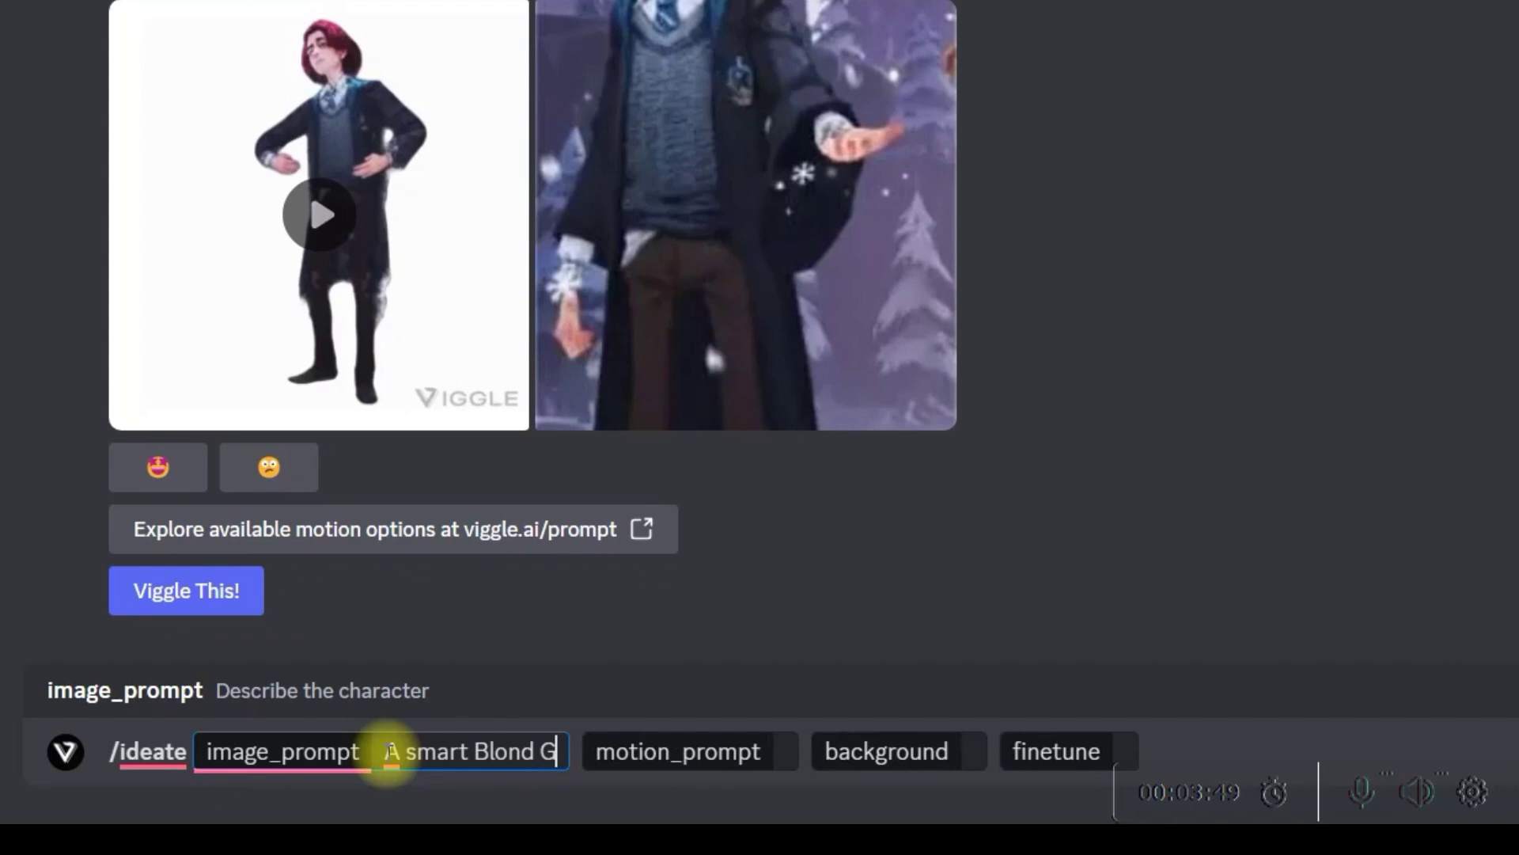
{"action": "type", "text": "irl in Black Shirt"}
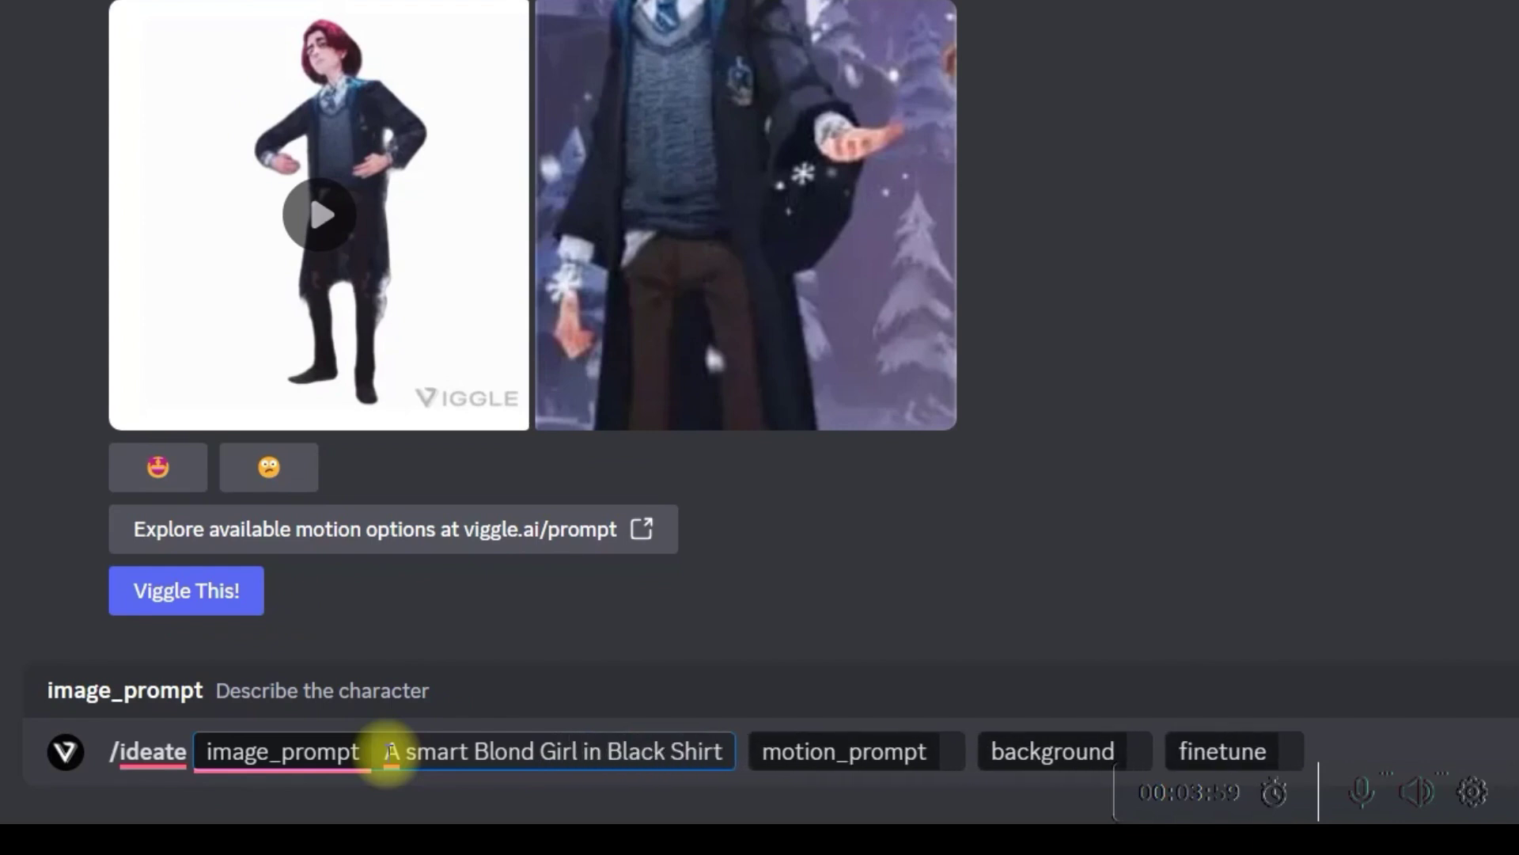
{"action": "left_click", "coordinate": [952, 751]}
{"action": "type", "text": "Wa"}
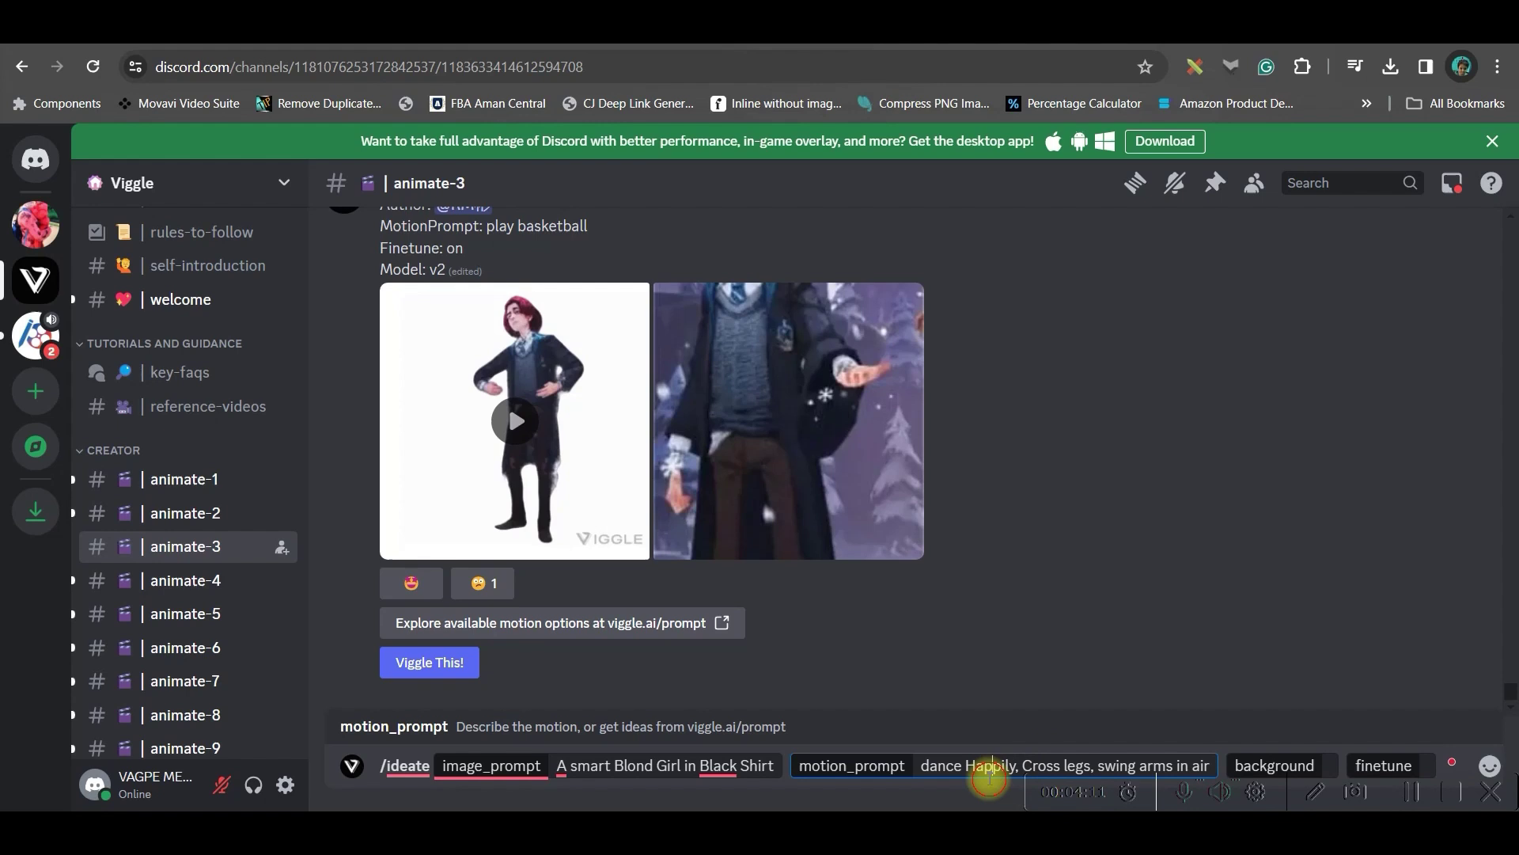
{"action": "left_click", "coordinate": [1329, 765]}
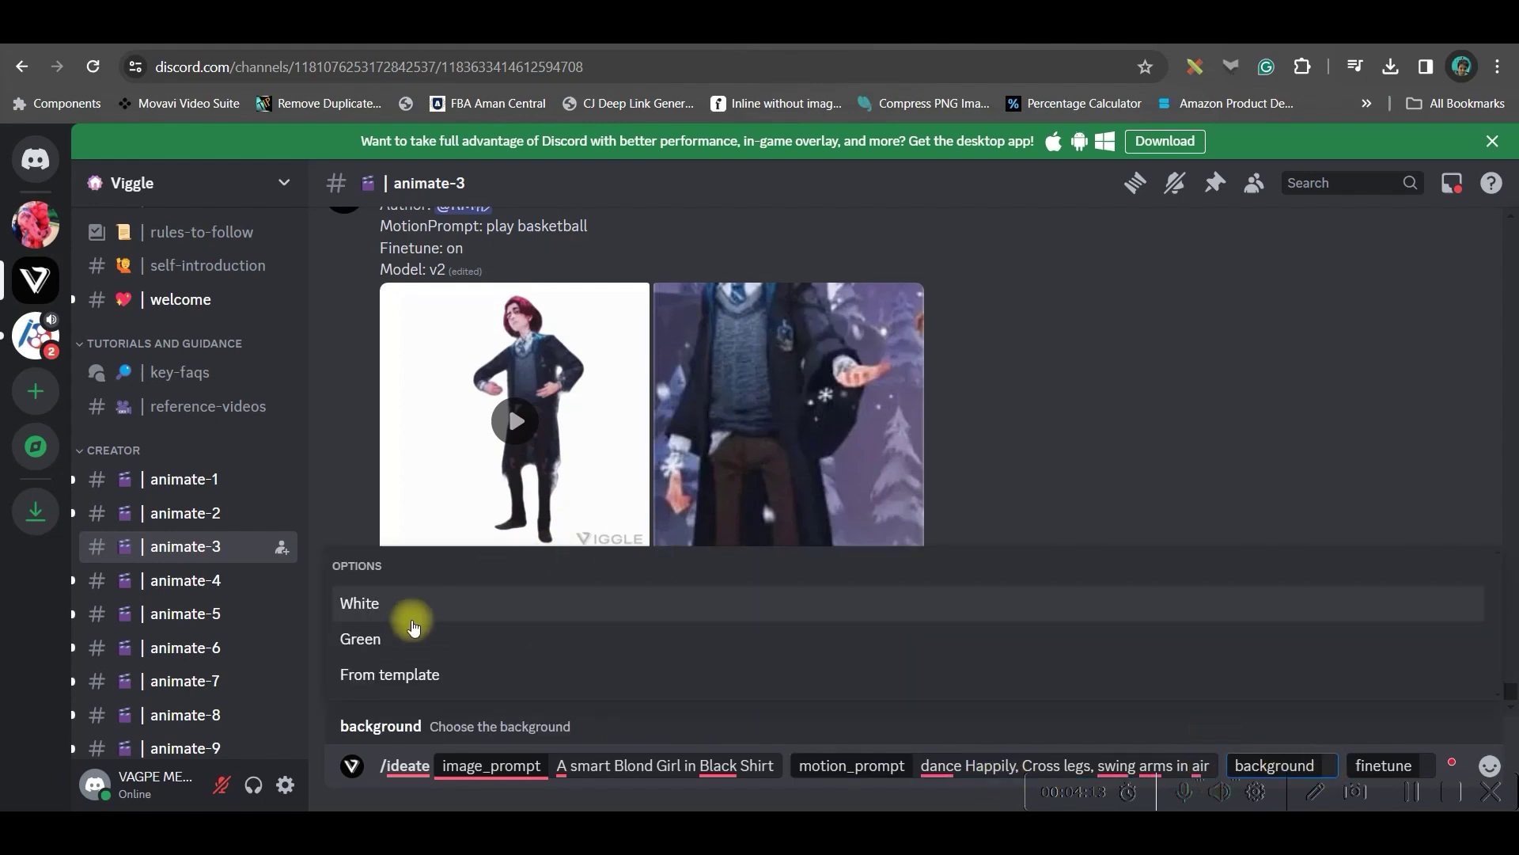
{"action": "left_click", "coordinate": [390, 634]}
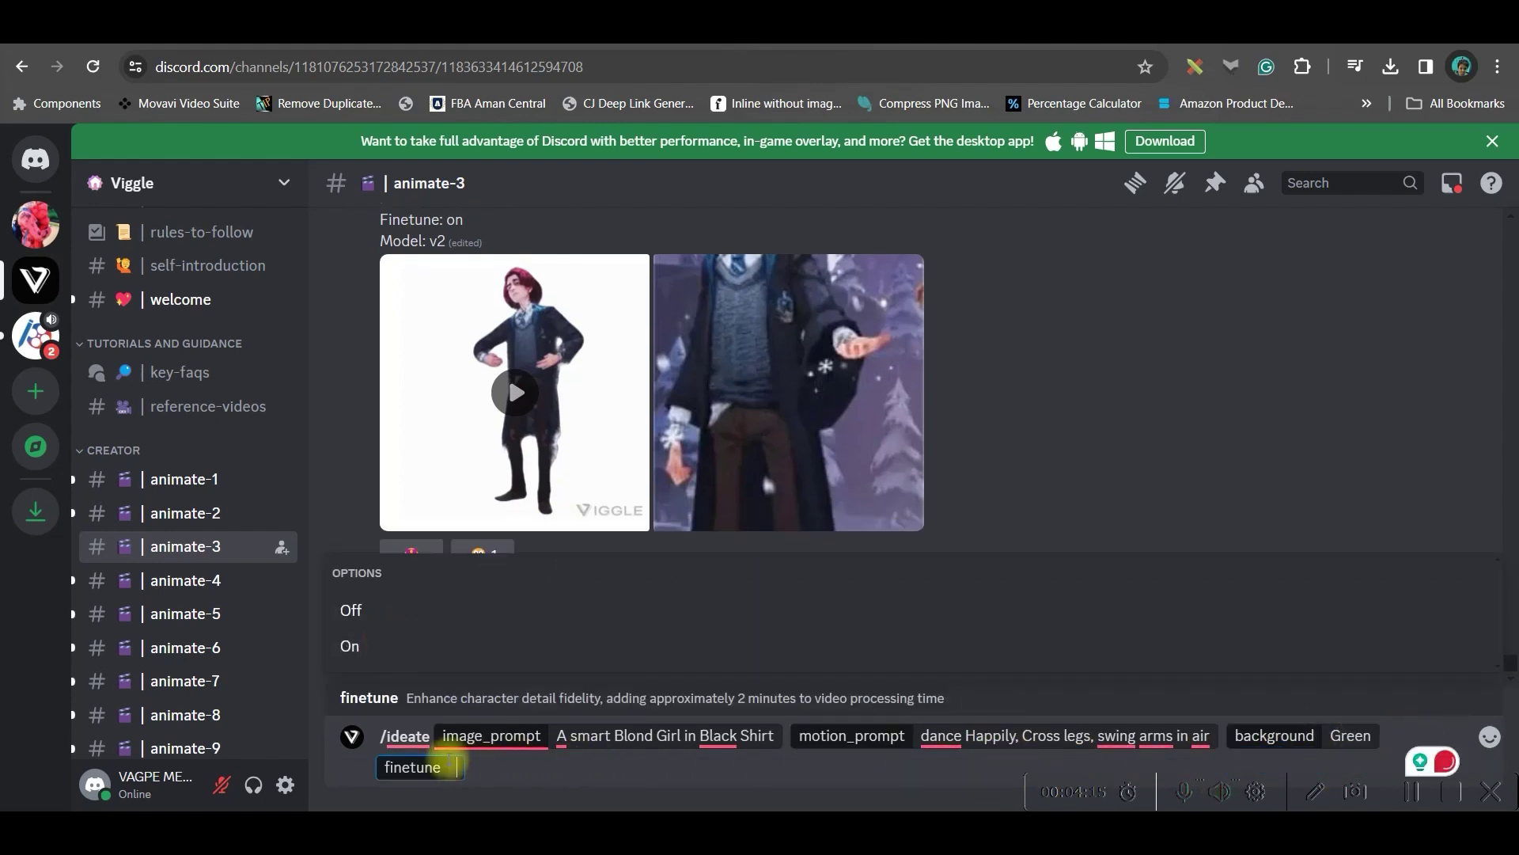
{"action": "left_click", "coordinate": [350, 646]}
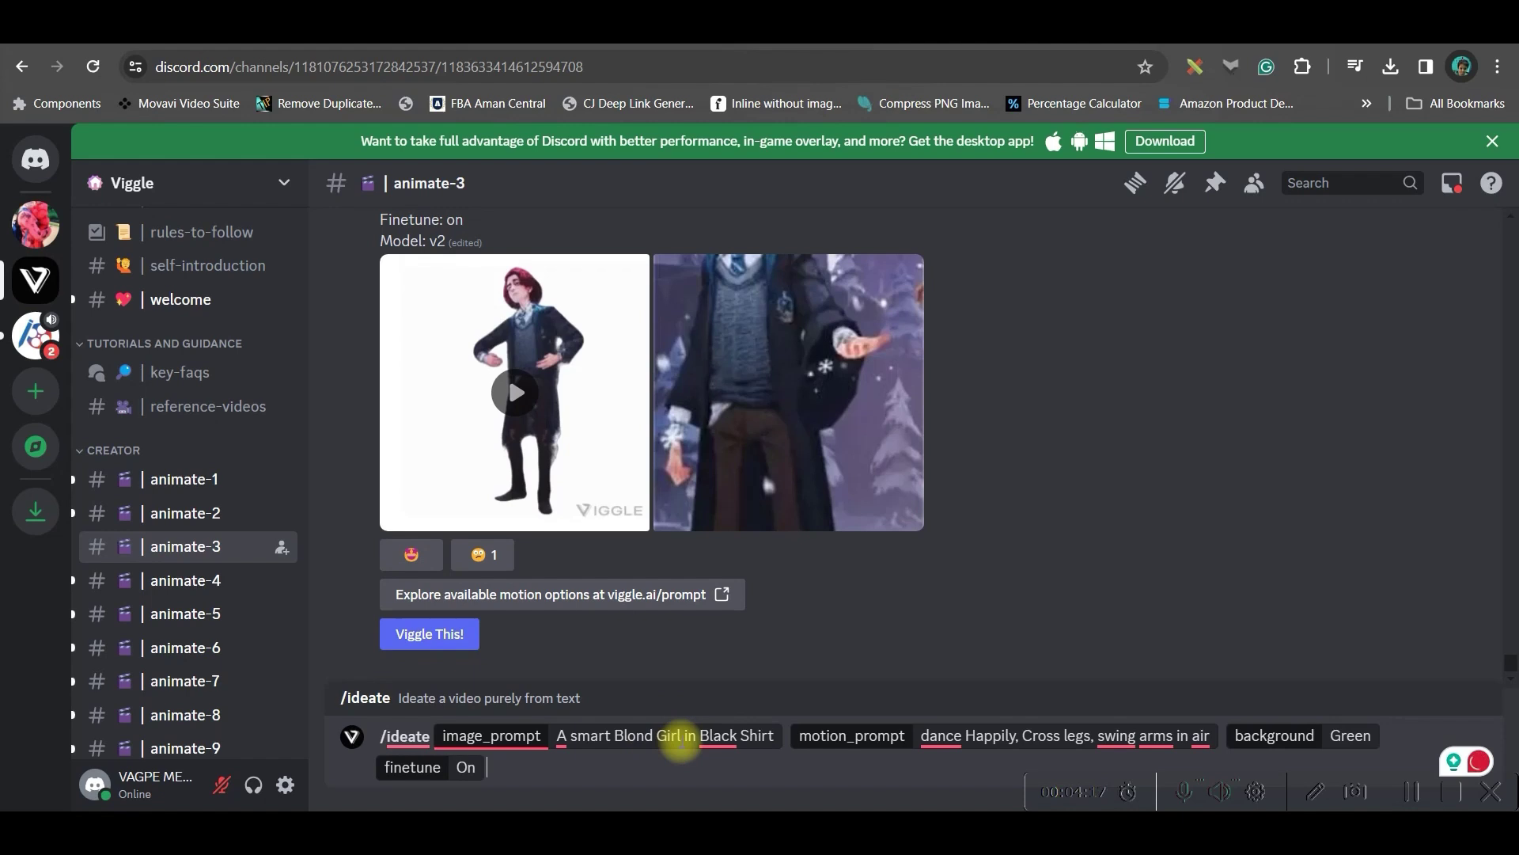
{"action": "key", "text": "Return"}
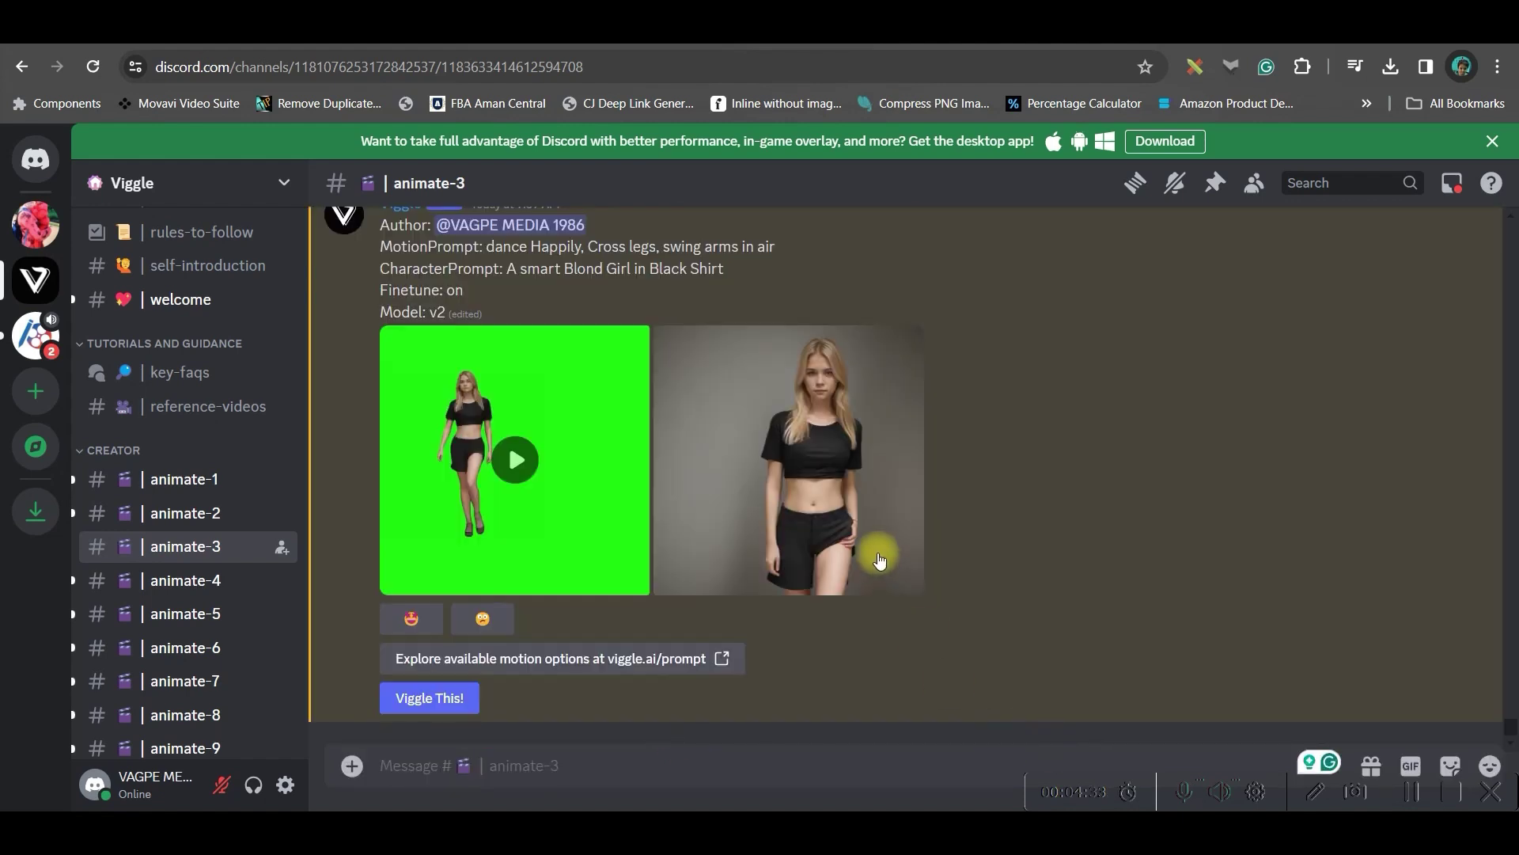
- Open the generated blond-girl image full size and save it to disk
{"action": "left_click", "coordinate": [824, 455]}
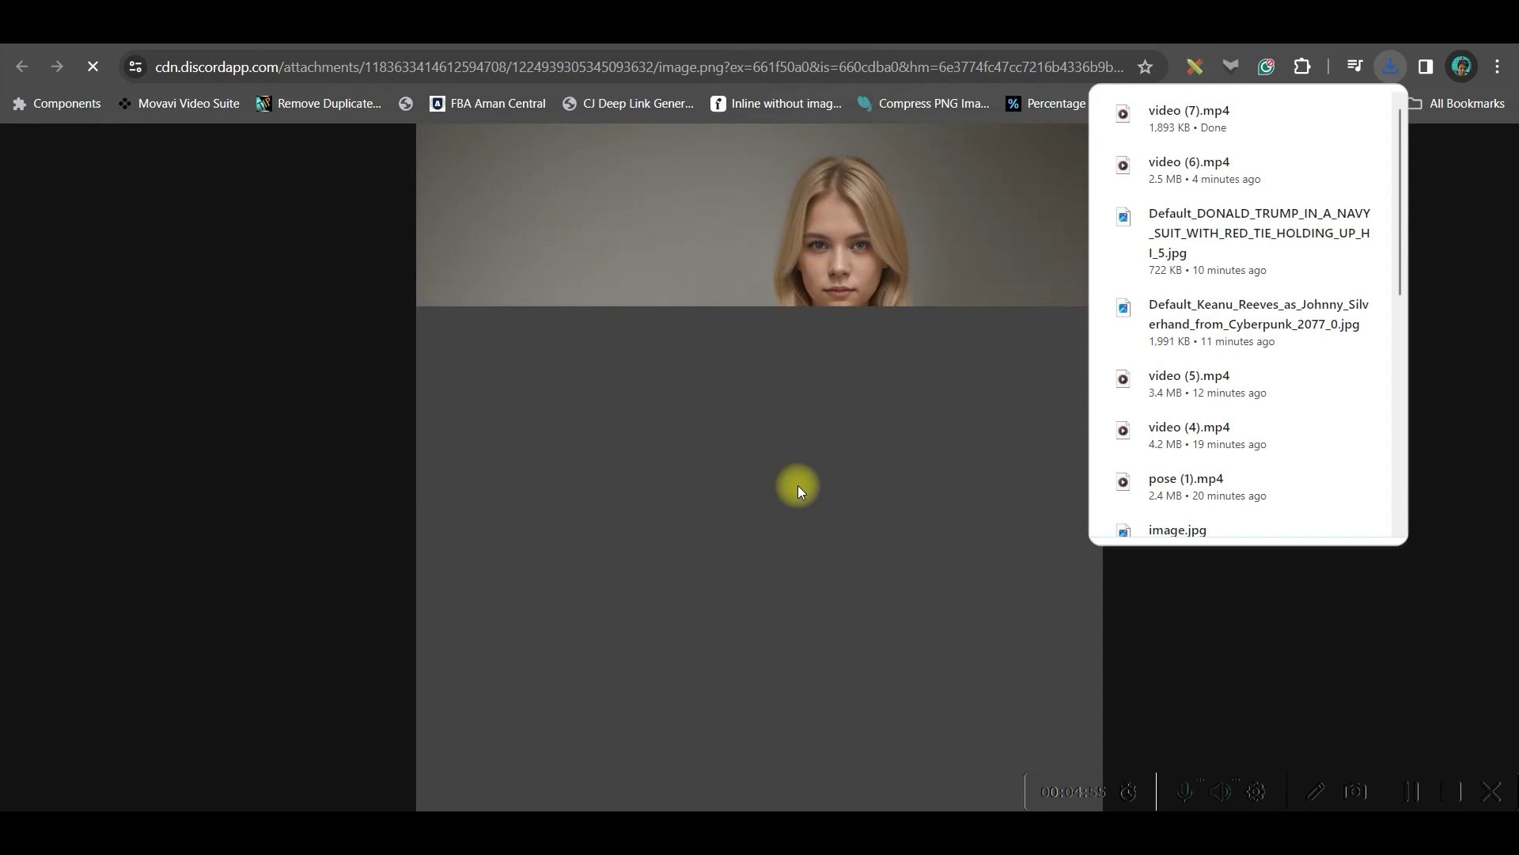
{"action": "right_click", "coordinate": [701, 455]}
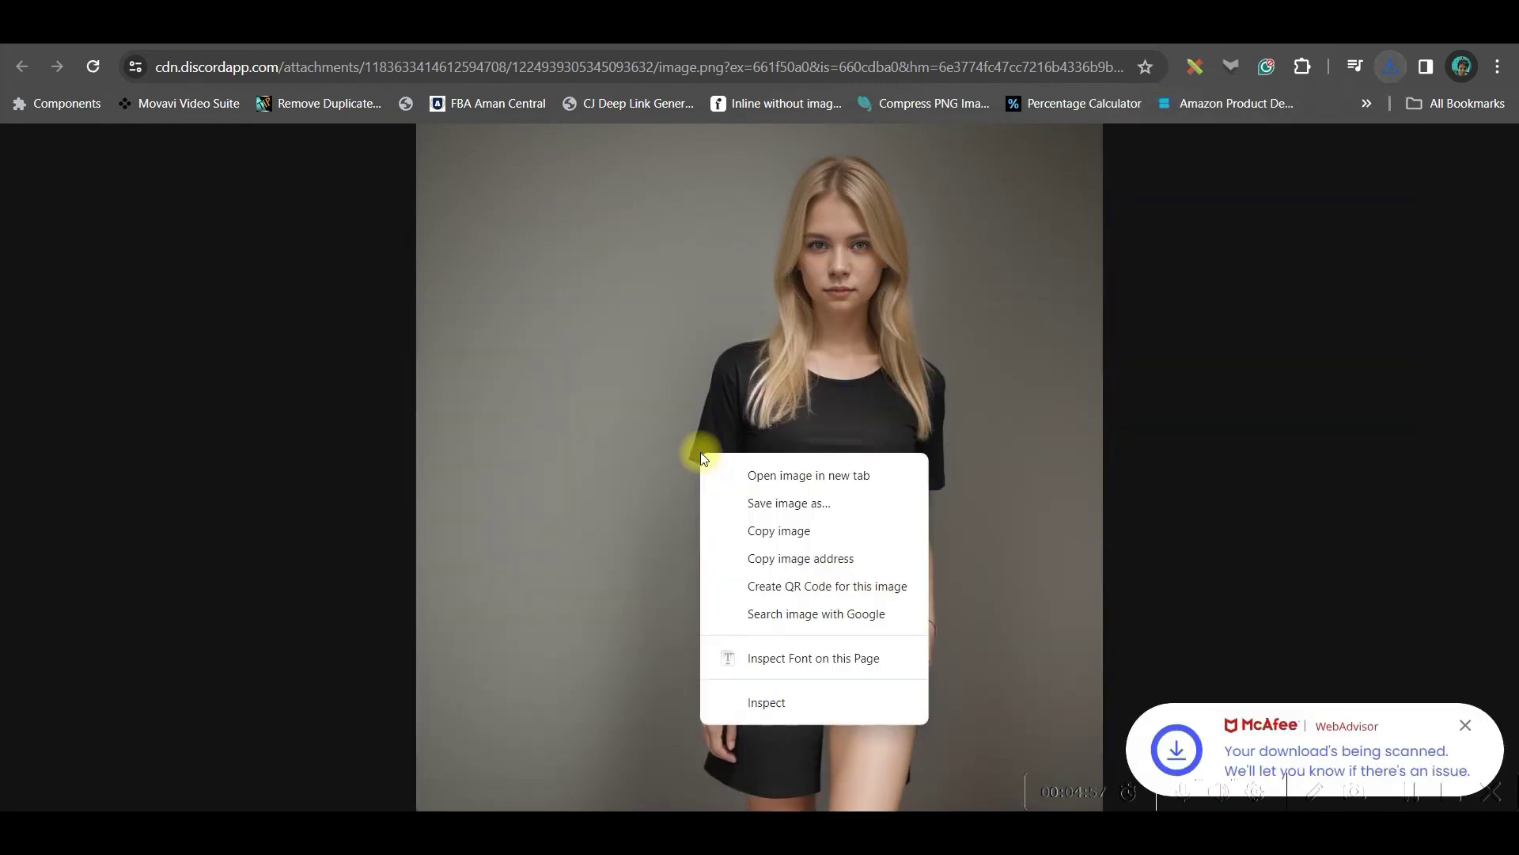
{"action": "left_click", "coordinate": [792, 501]}
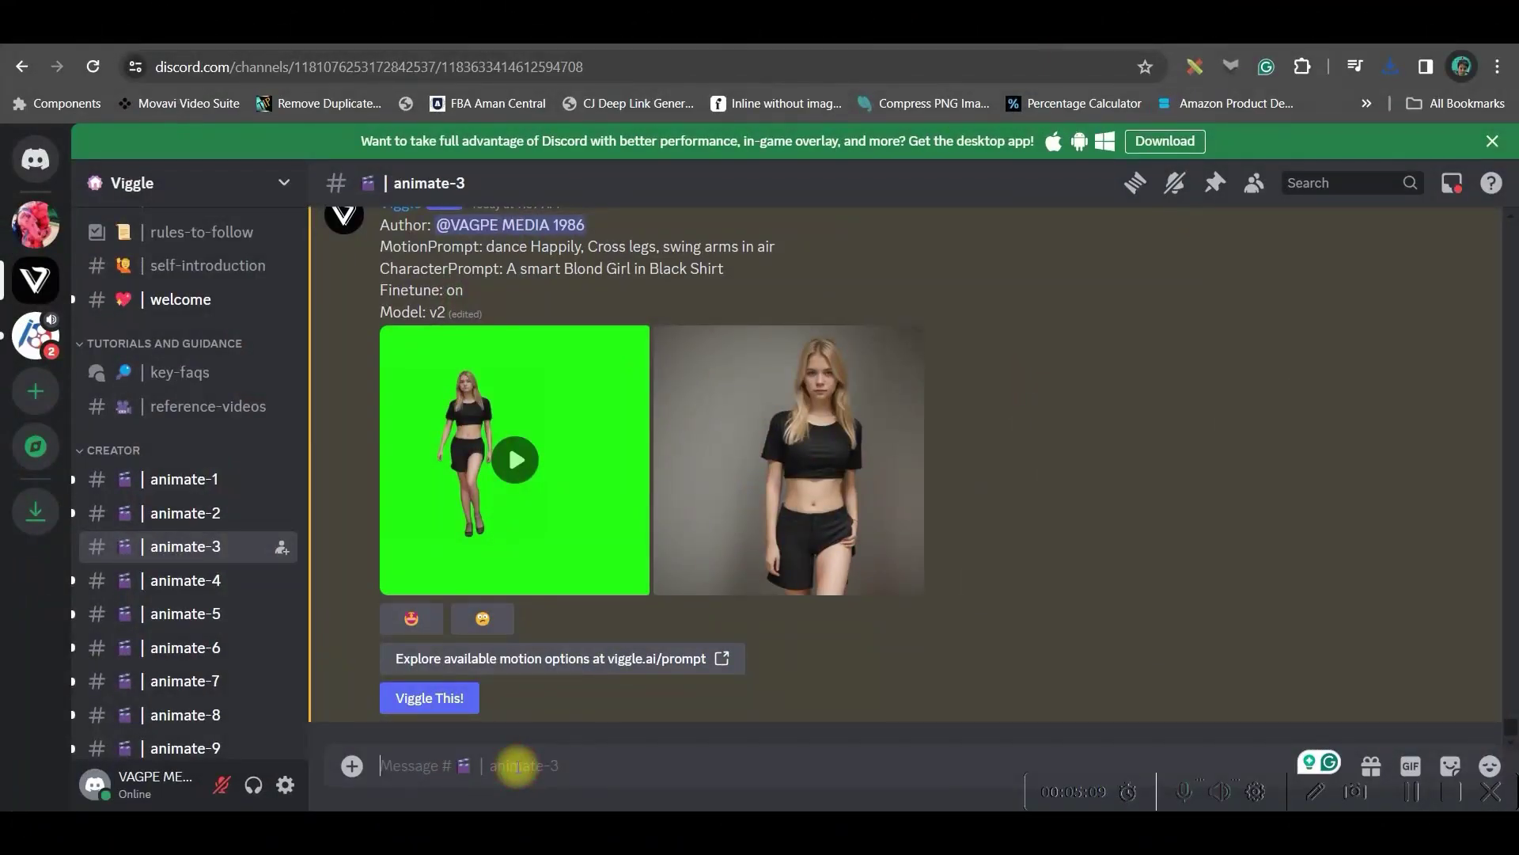
- Run /character with the pasted 'A beautiful Girl in Sports Vest' prompt and preview the four results
{"action": "type", "text": "/char"}
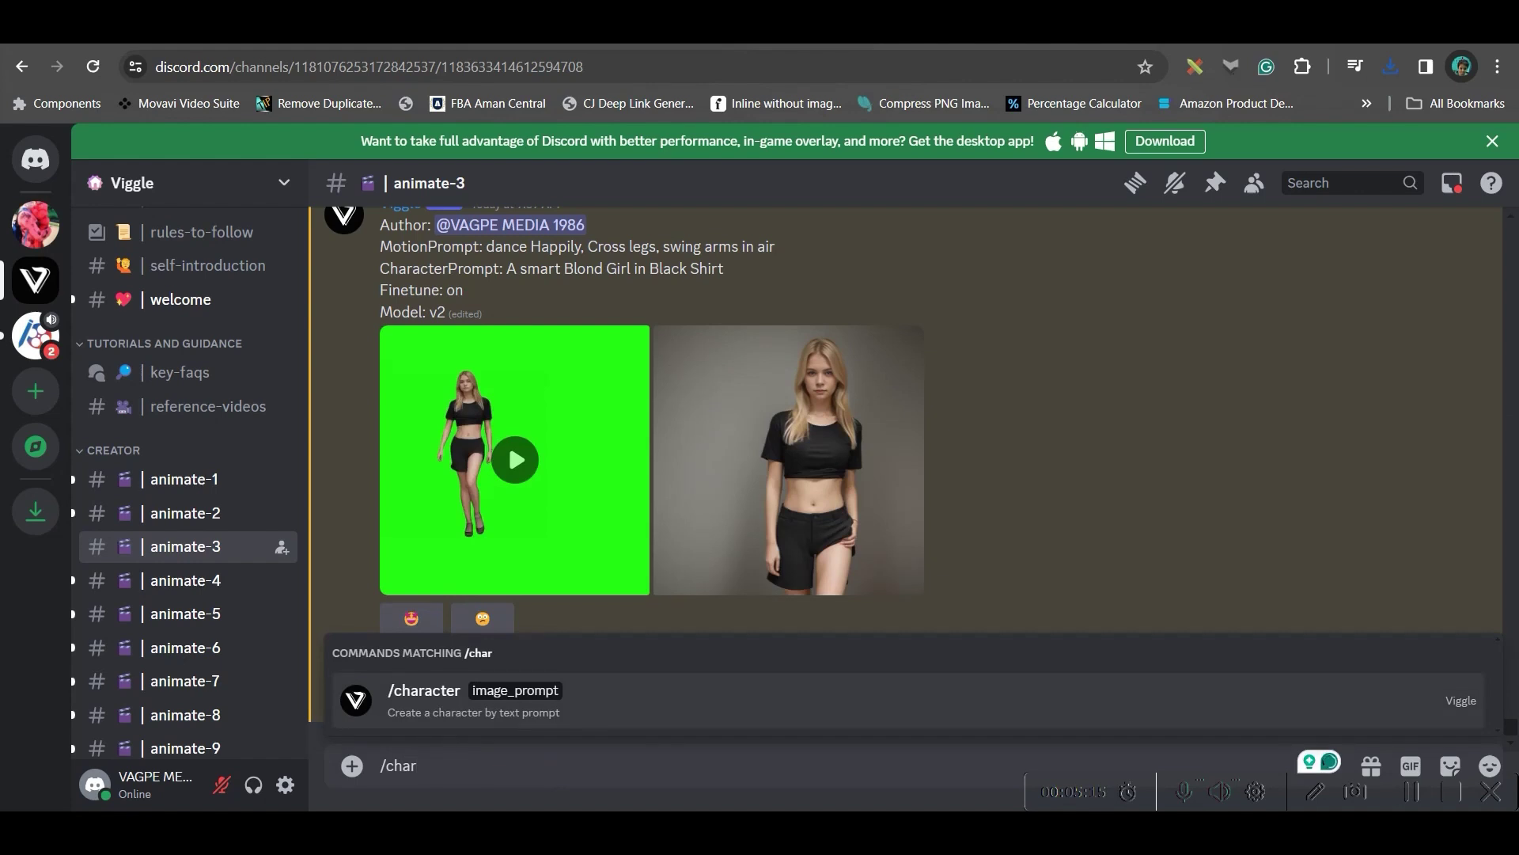
{"action": "key", "text": "Return"}
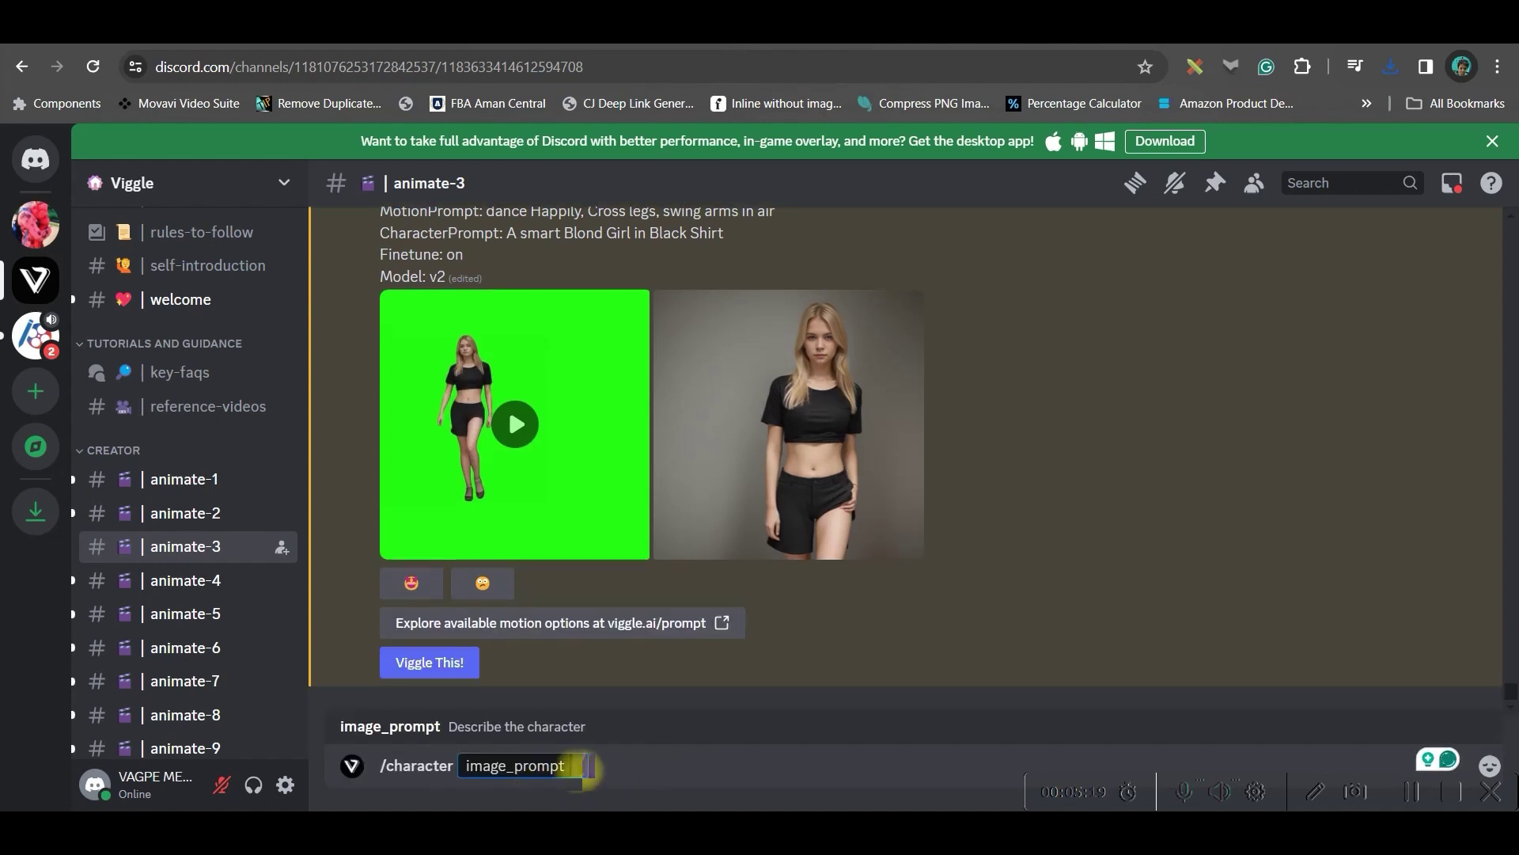
{"action": "type", "text": "A beautiful Girl in Sports Vest"}
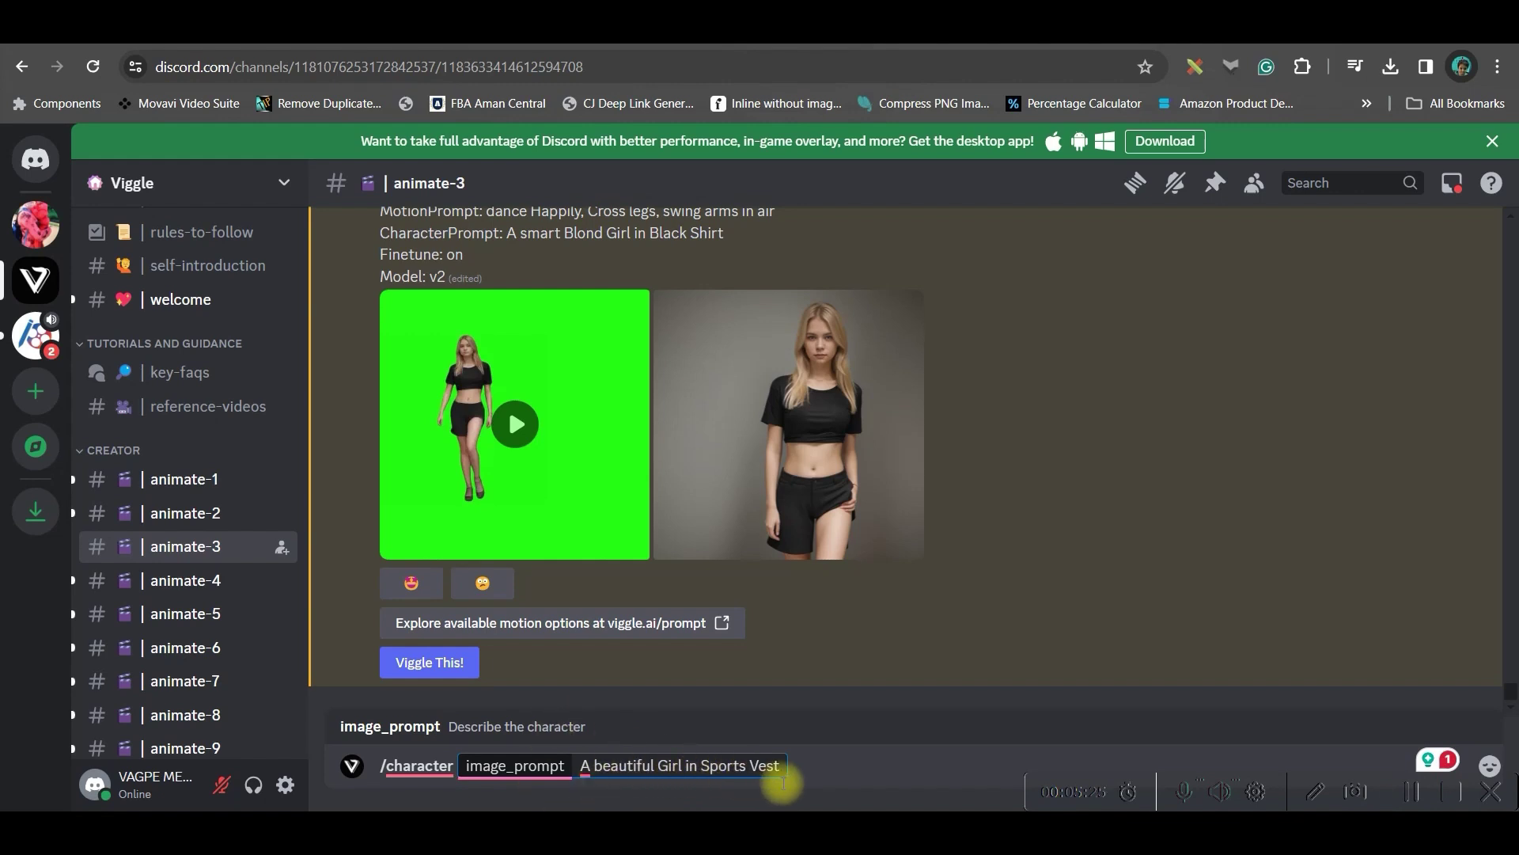
{"action": "key", "text": "Return"}
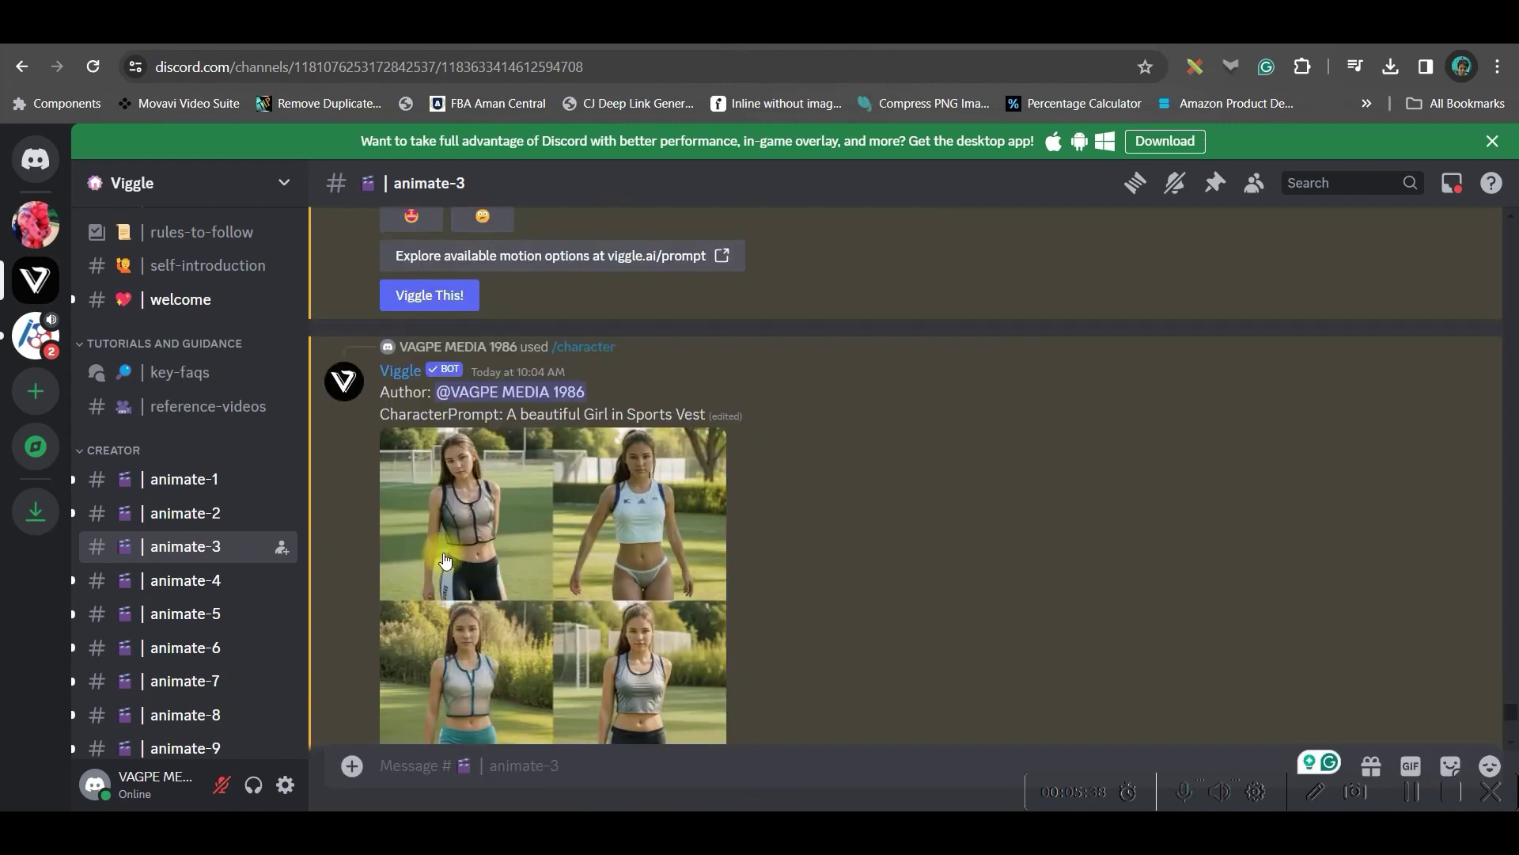
{"action": "left_click", "coordinate": [458, 525]}
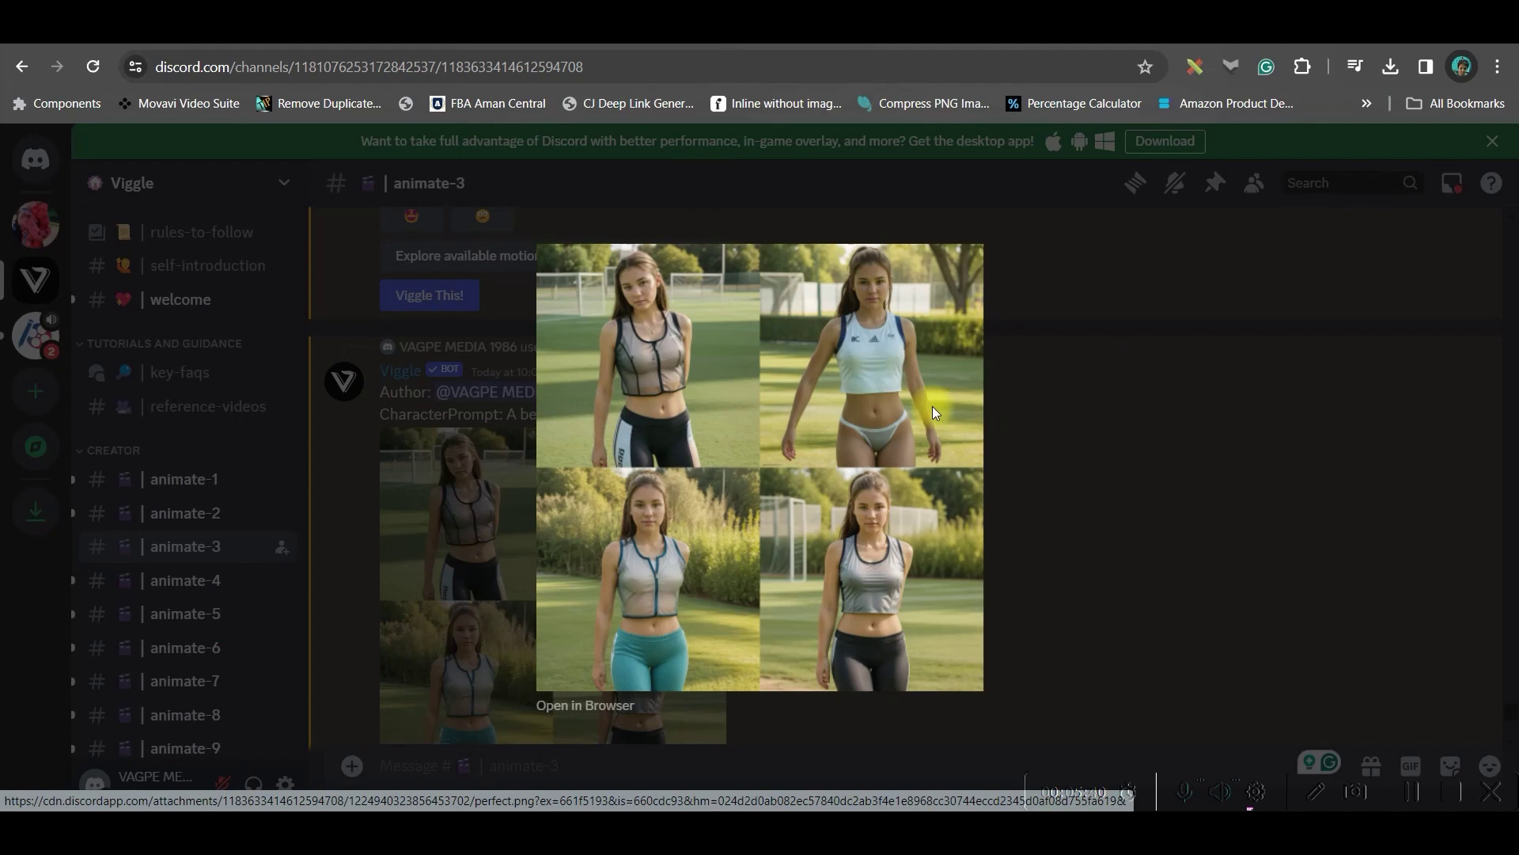
{"action": "left_click", "coordinate": [1035, 410]}
{"action": "scroll", "coordinate": [810, 493], "scroll_direction": "down", "scroll_amount": 4}
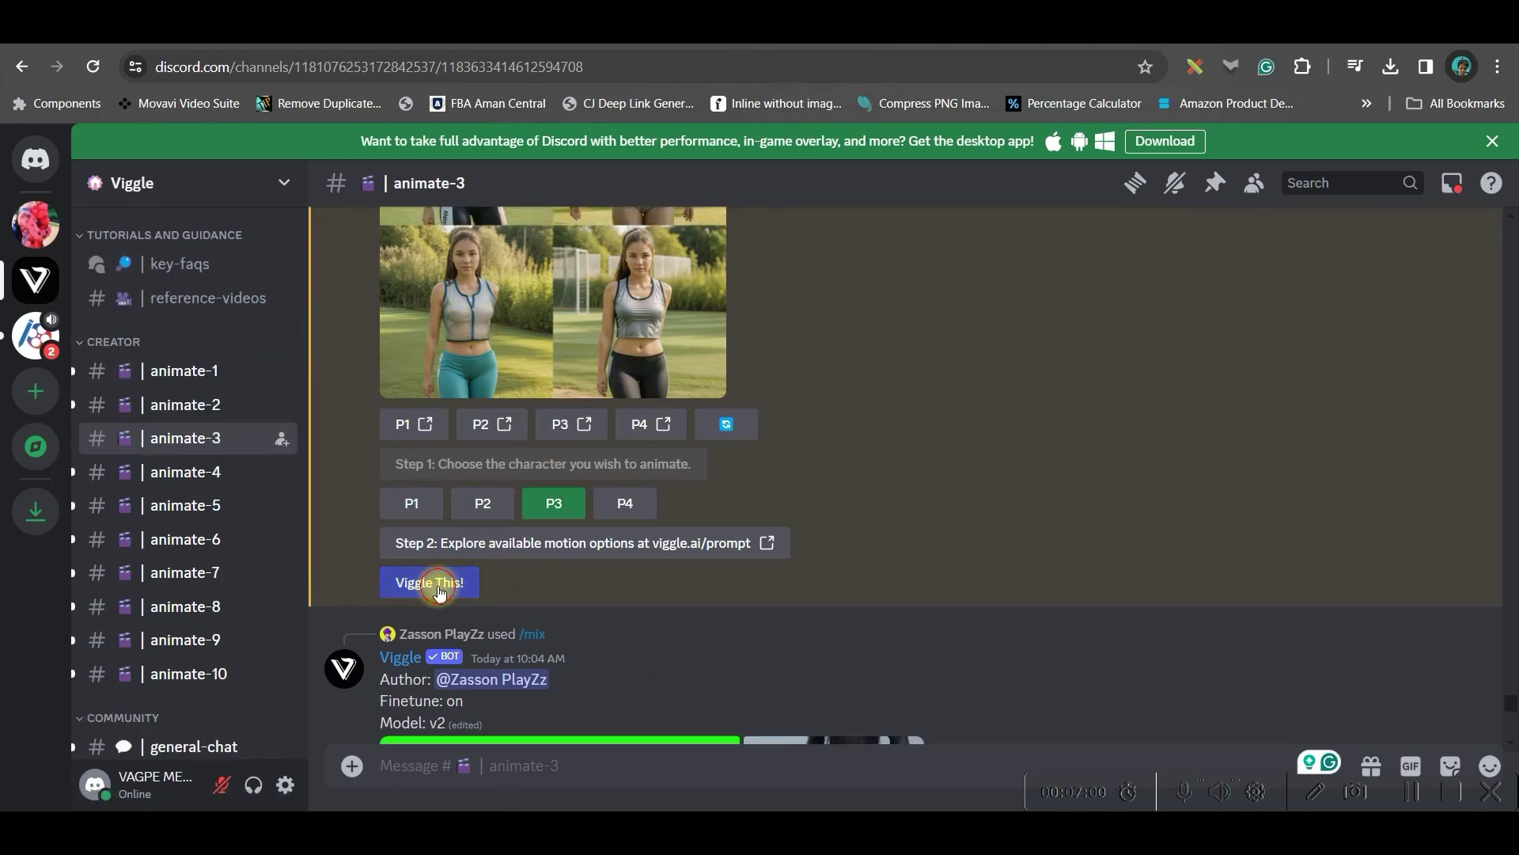
- Animate character P3 with motion prompt Dance, background 1 and finetune On
{"action": "left_click", "coordinate": [431, 583]}
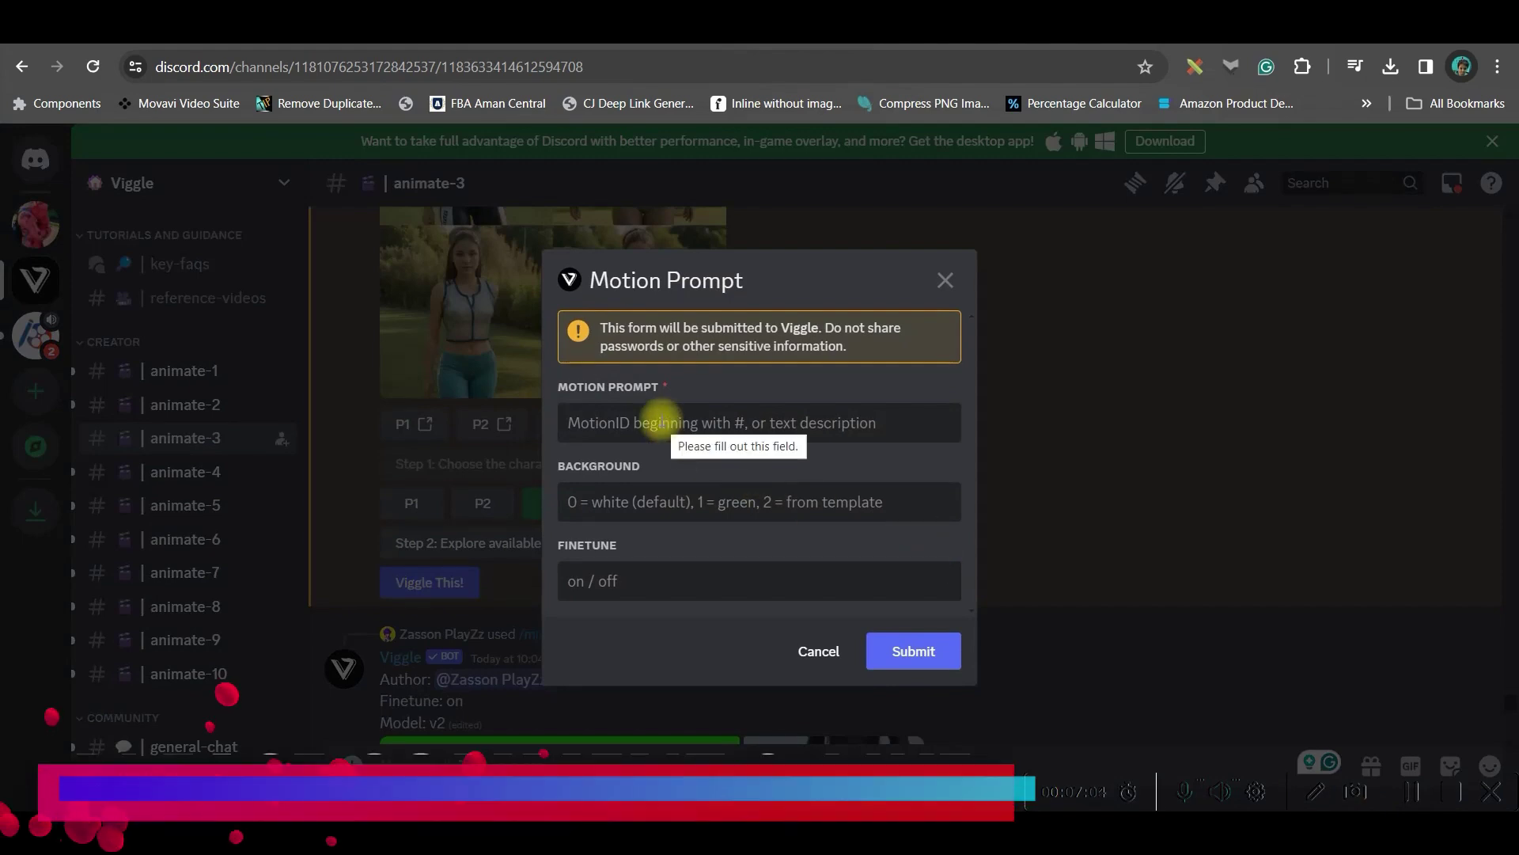
{"action": "type", "text": "Dan"}
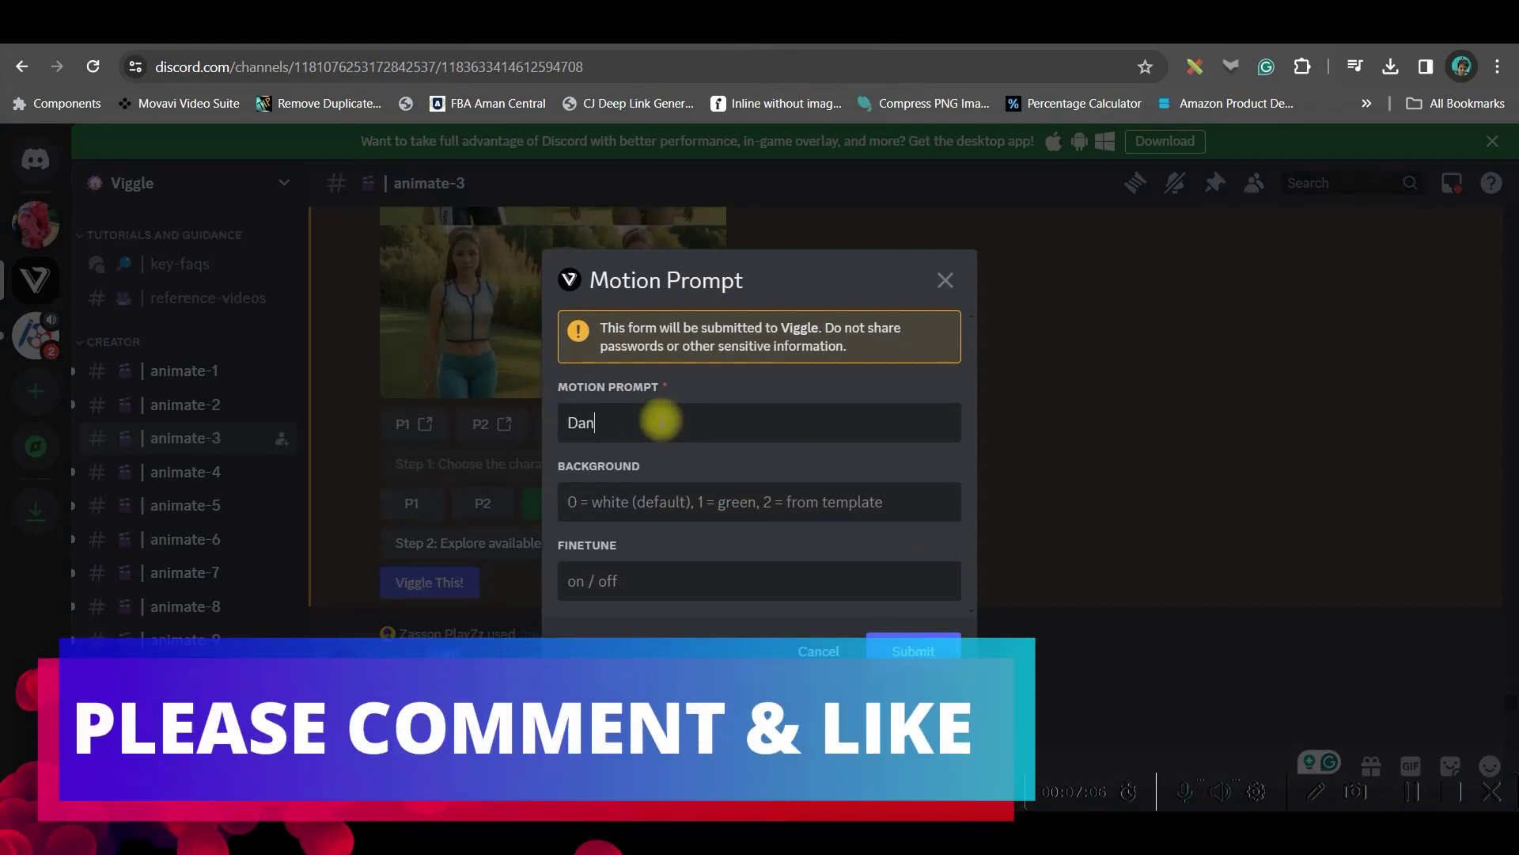
{"action": "type", "text": "ce"}
{"action": "left_click", "coordinate": [627, 583]}
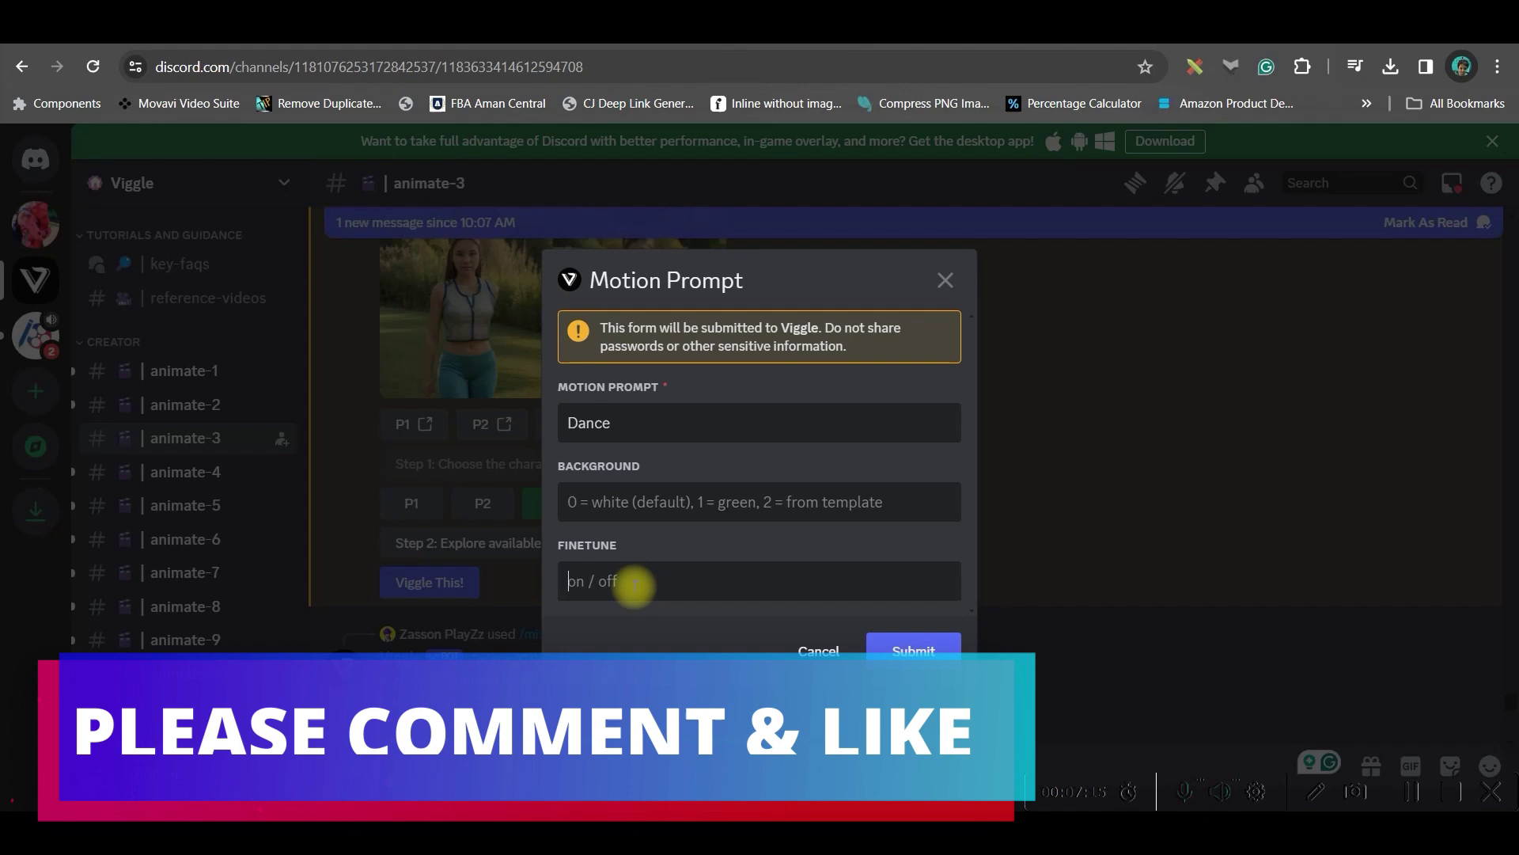
{"action": "type", "text": "On"}
{"action": "left_click", "coordinate": [719, 504]}
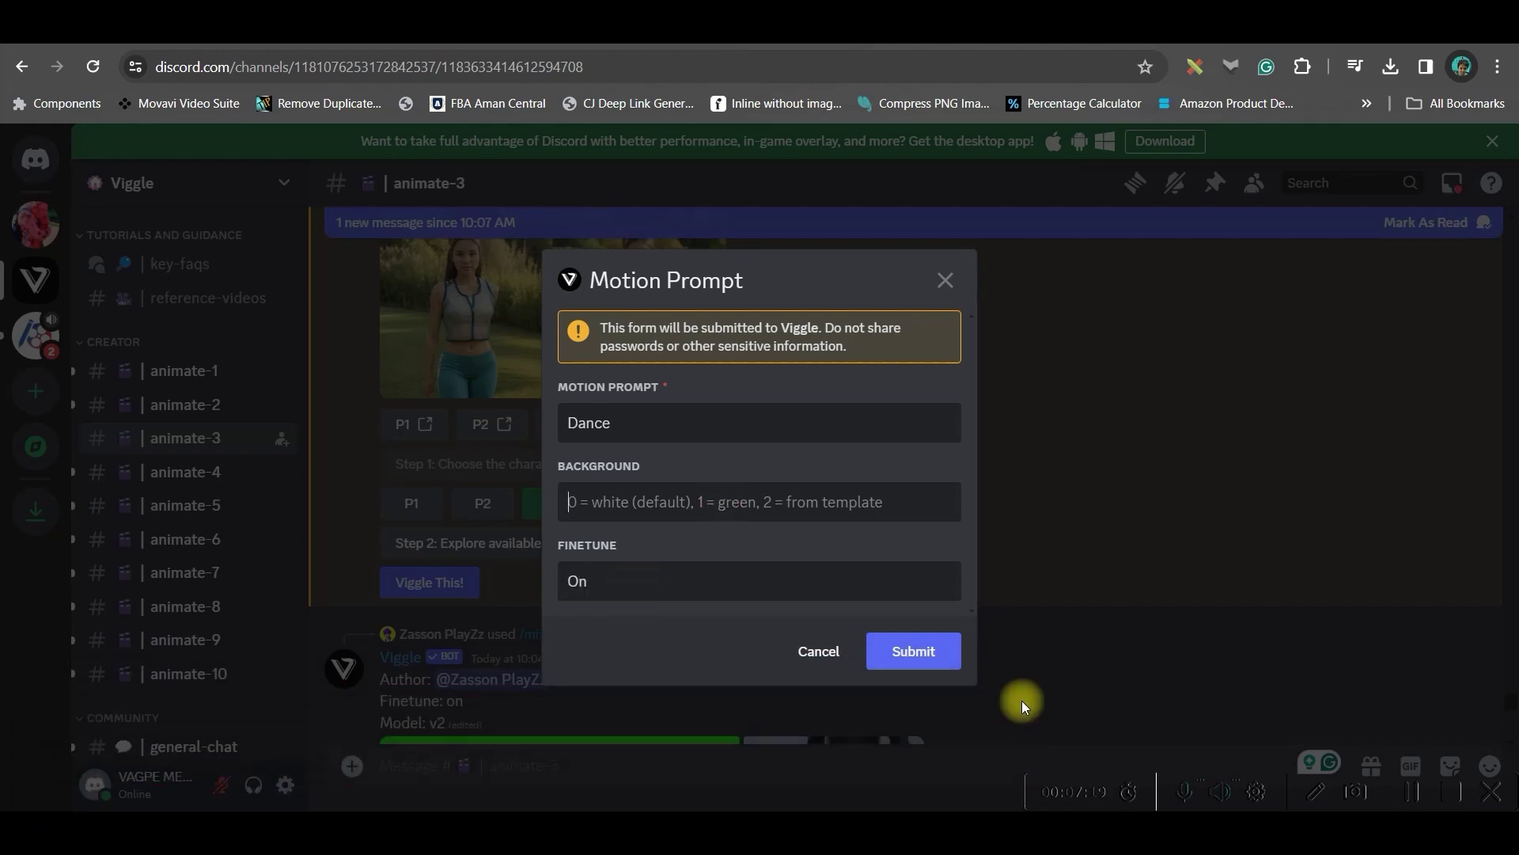
{"action": "type", "text": "1"}
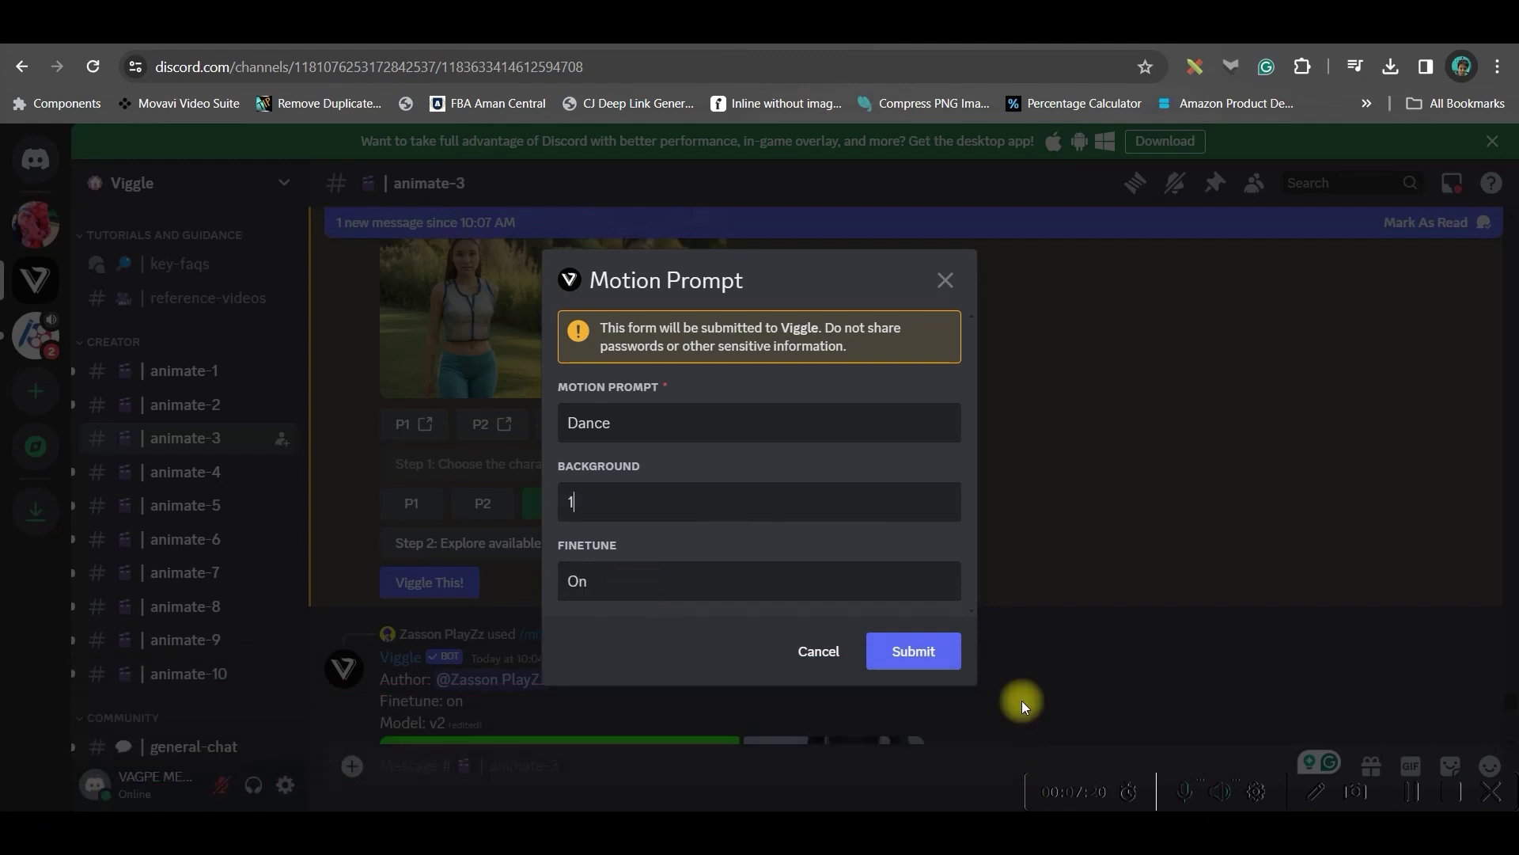
{"action": "left_click", "coordinate": [924, 653]}
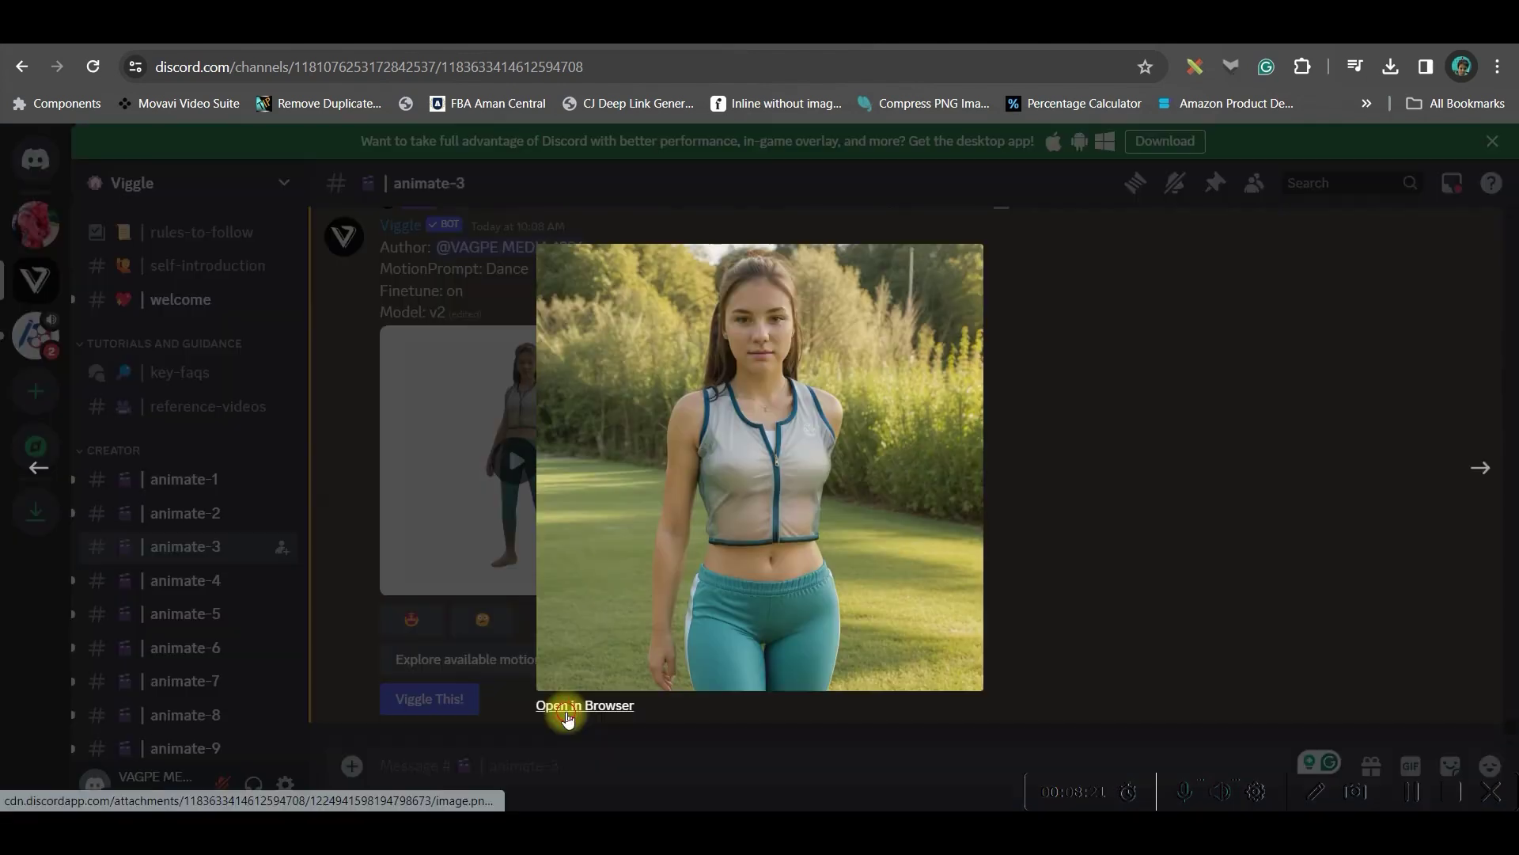
- Save the result image as image (3).png from the browser, then download the Dance video
{"action": "left_click", "coordinate": [576, 709]}
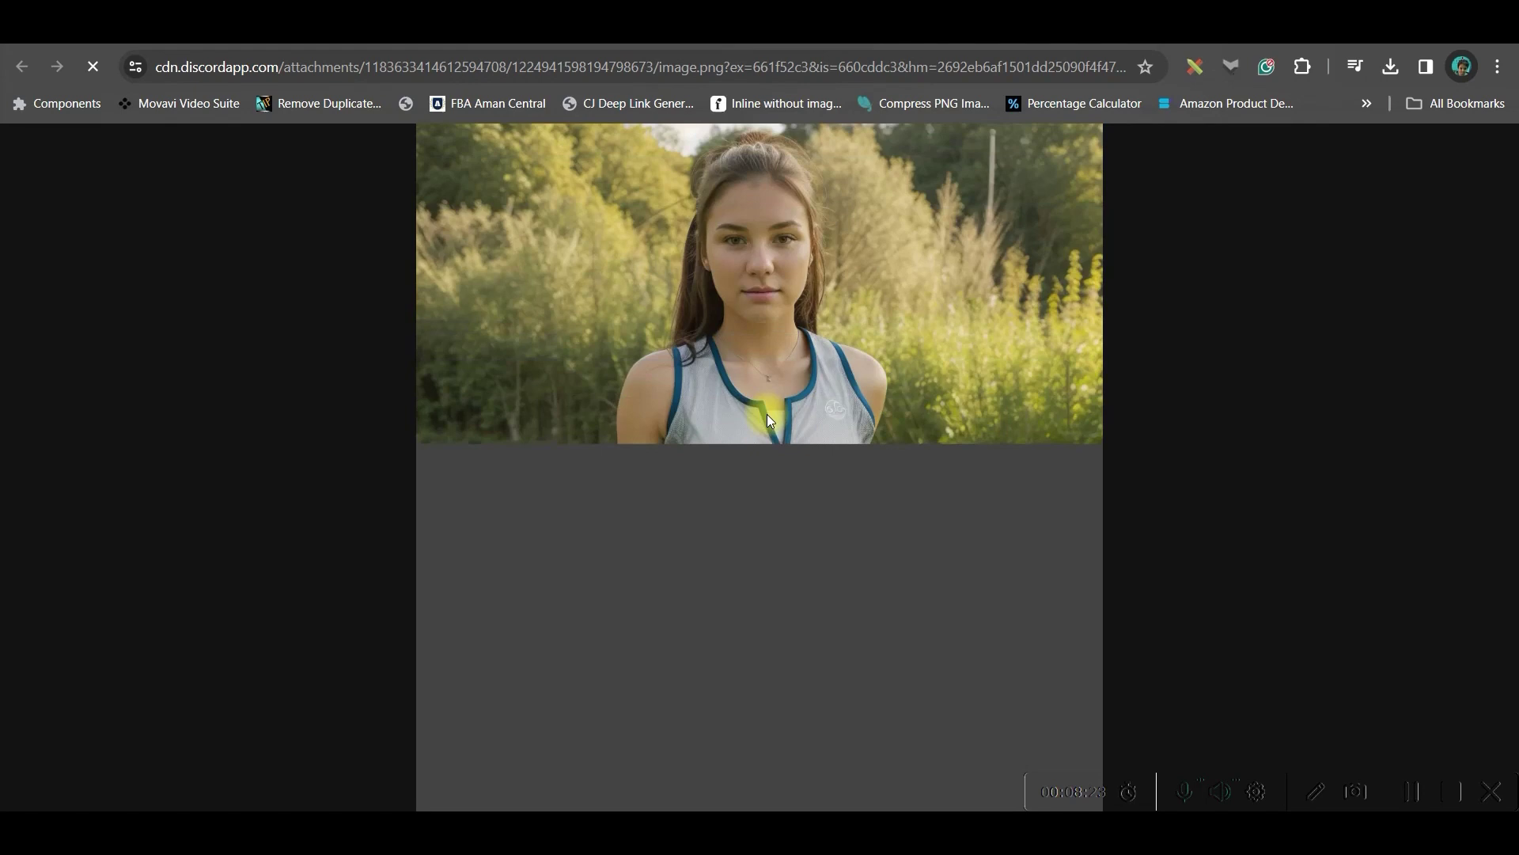
{"action": "right_click", "coordinate": [781, 407]}
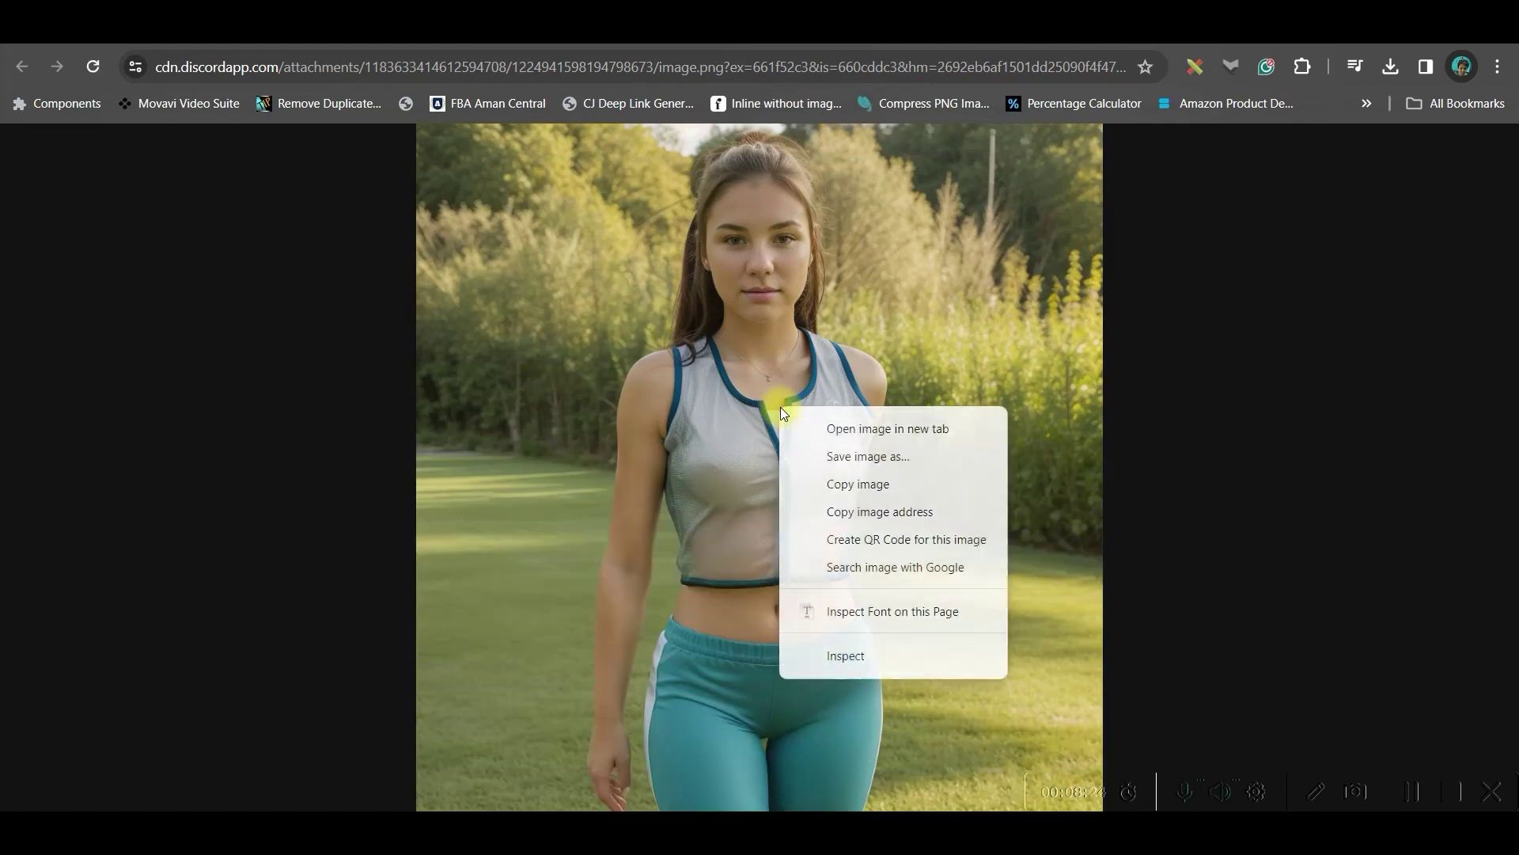
{"action": "left_click", "coordinate": [869, 457]}
{"action": "key", "text": "Return"}
{"action": "left_click", "coordinate": [755, 45]}
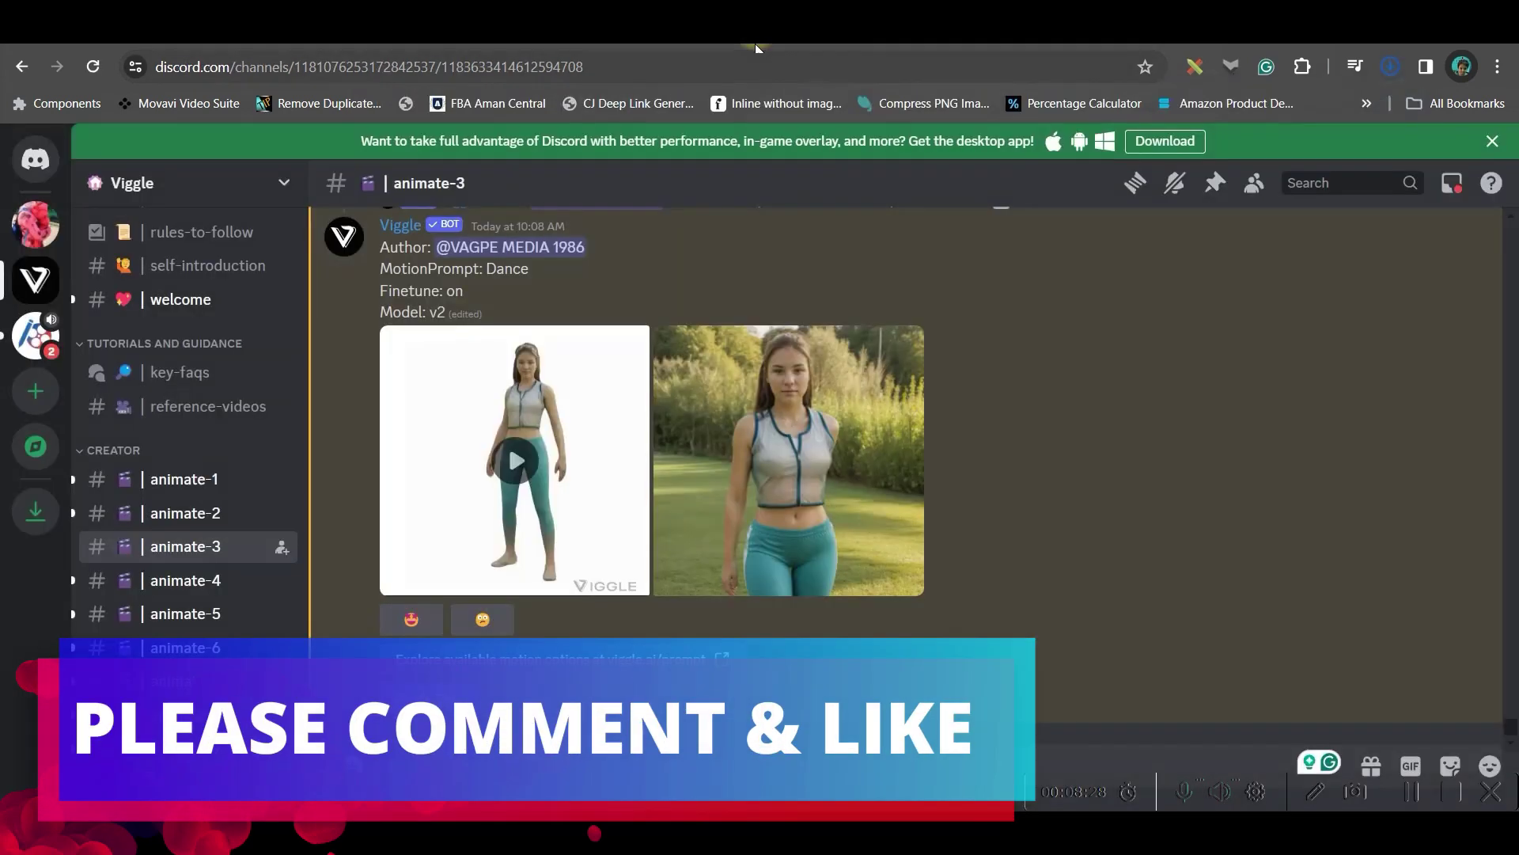
{"action": "left_click", "coordinate": [622, 348]}
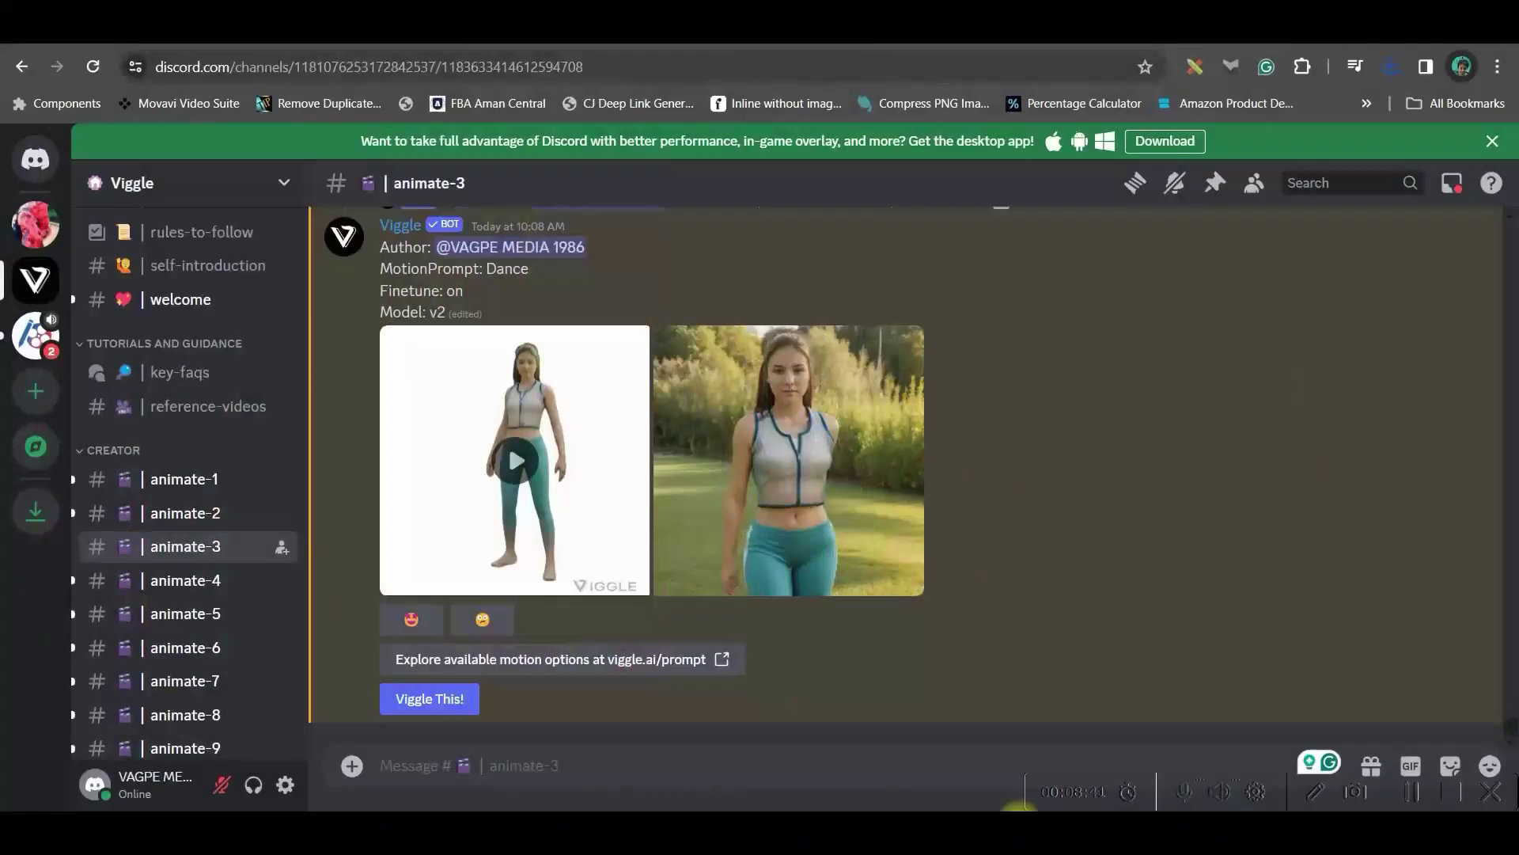
- Send a /stylize request with an uploaded character image and preview the four generated characters
{"action": "type", "text": "/s"}
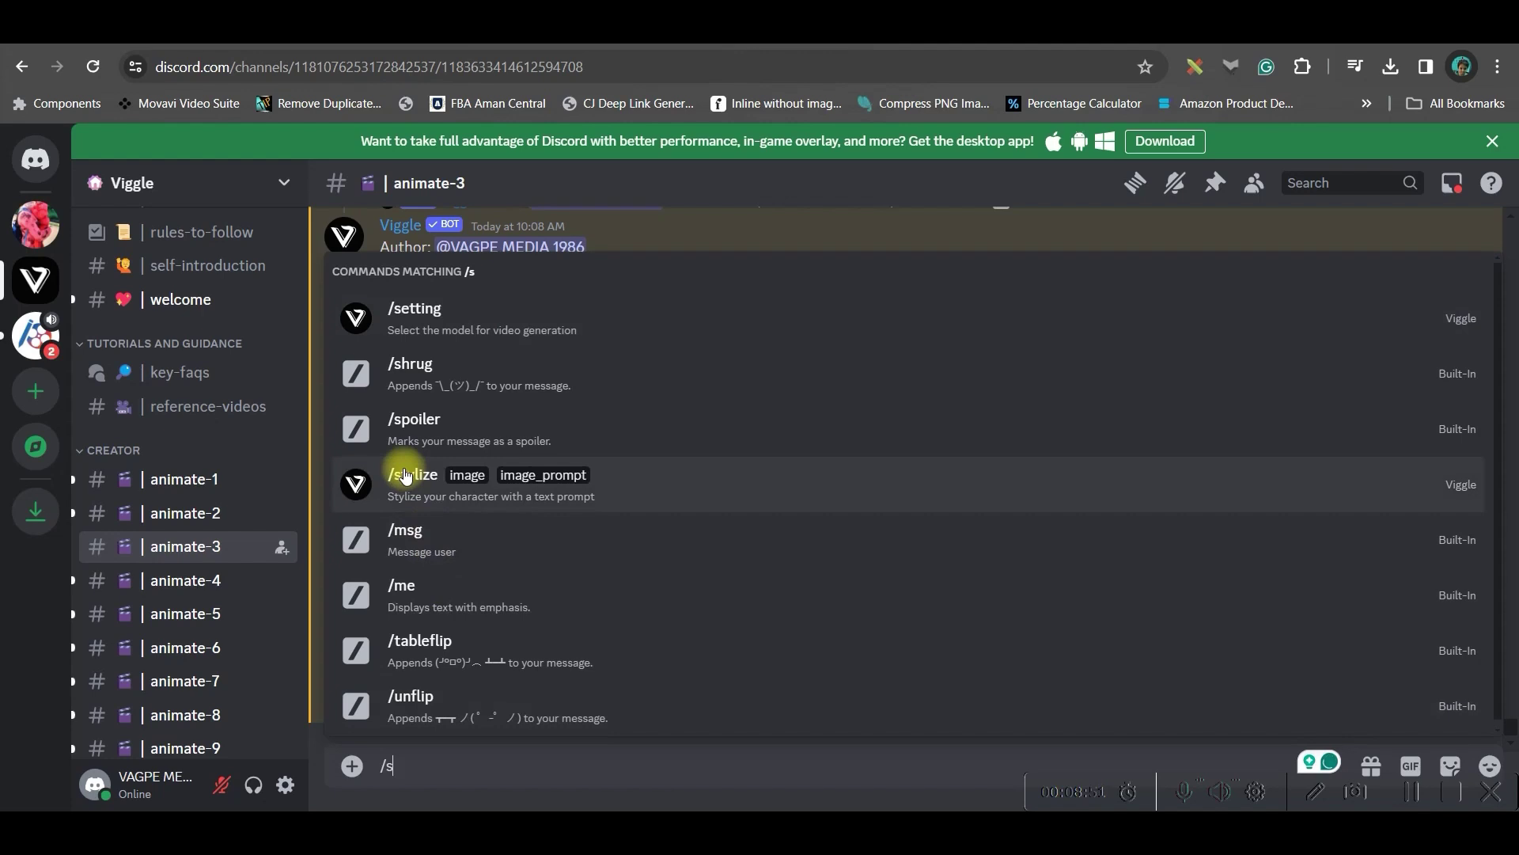
{"action": "left_click", "coordinate": [390, 478]}
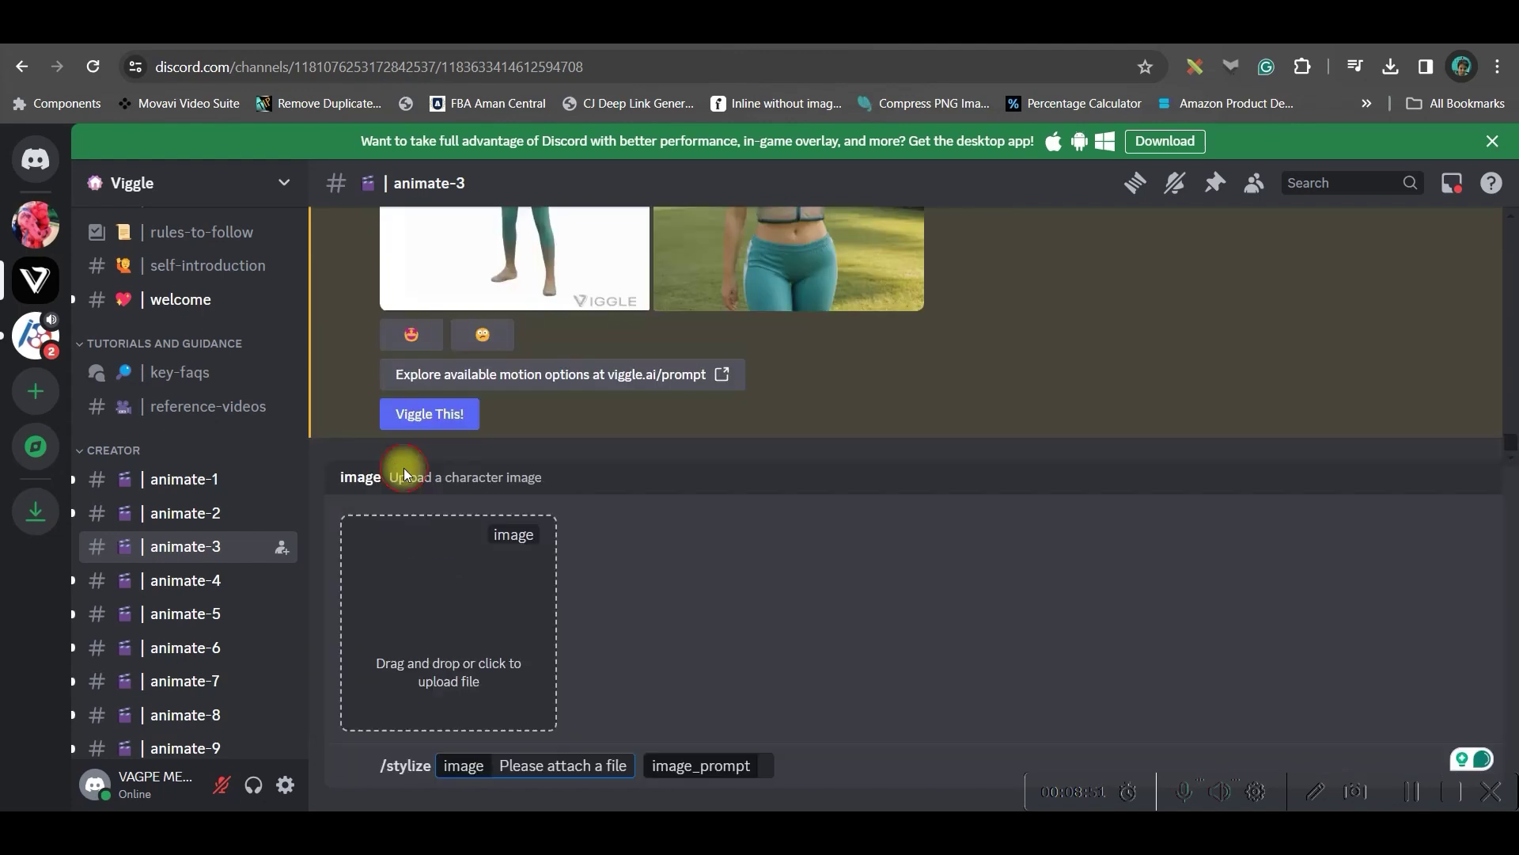
{"action": "left_click", "coordinate": [462, 662]}
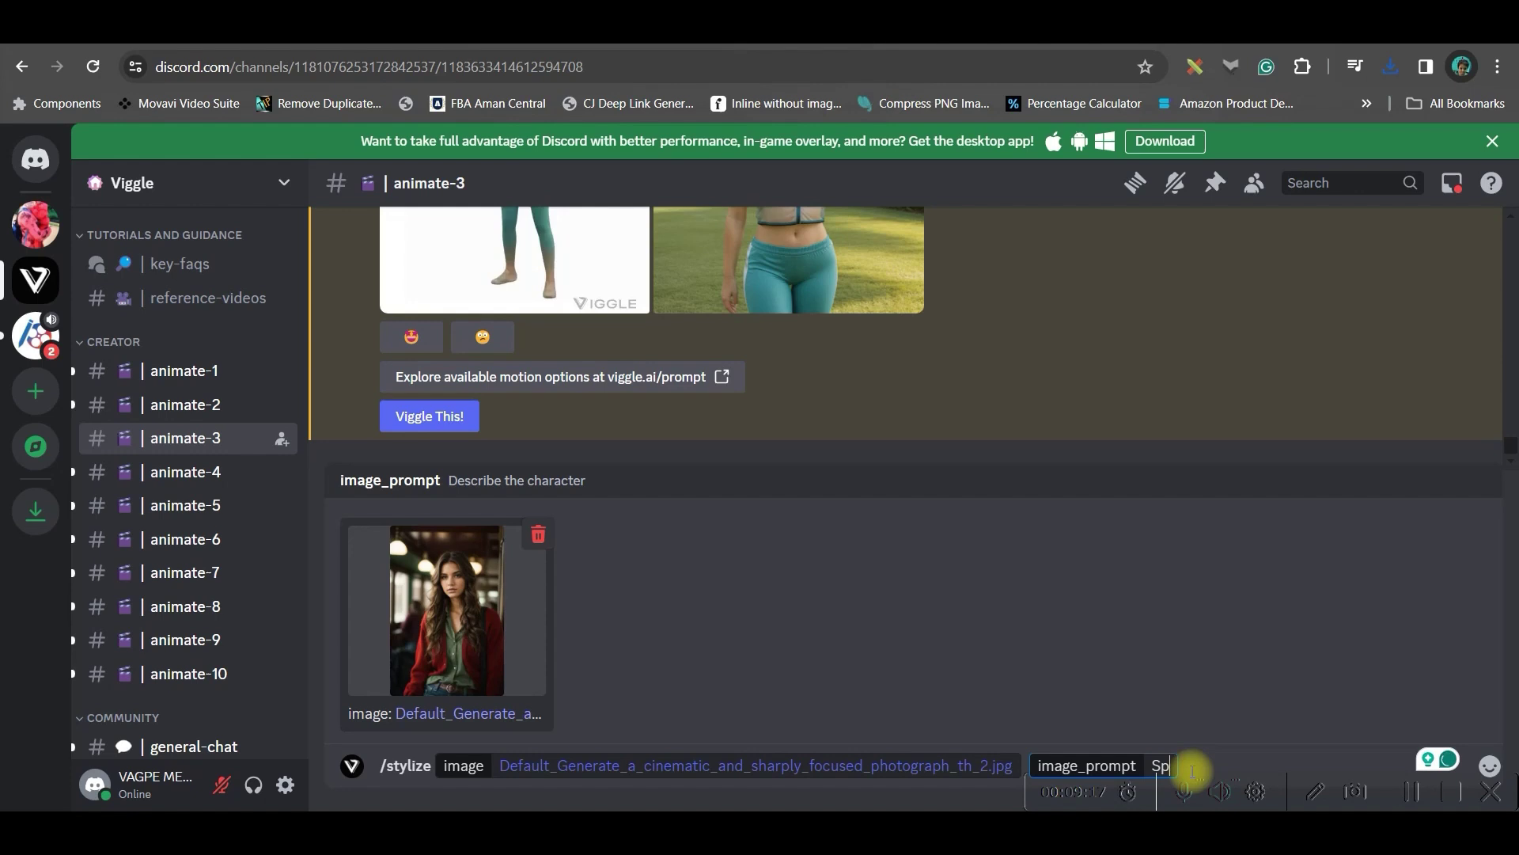
{"action": "key", "text": "Return"}
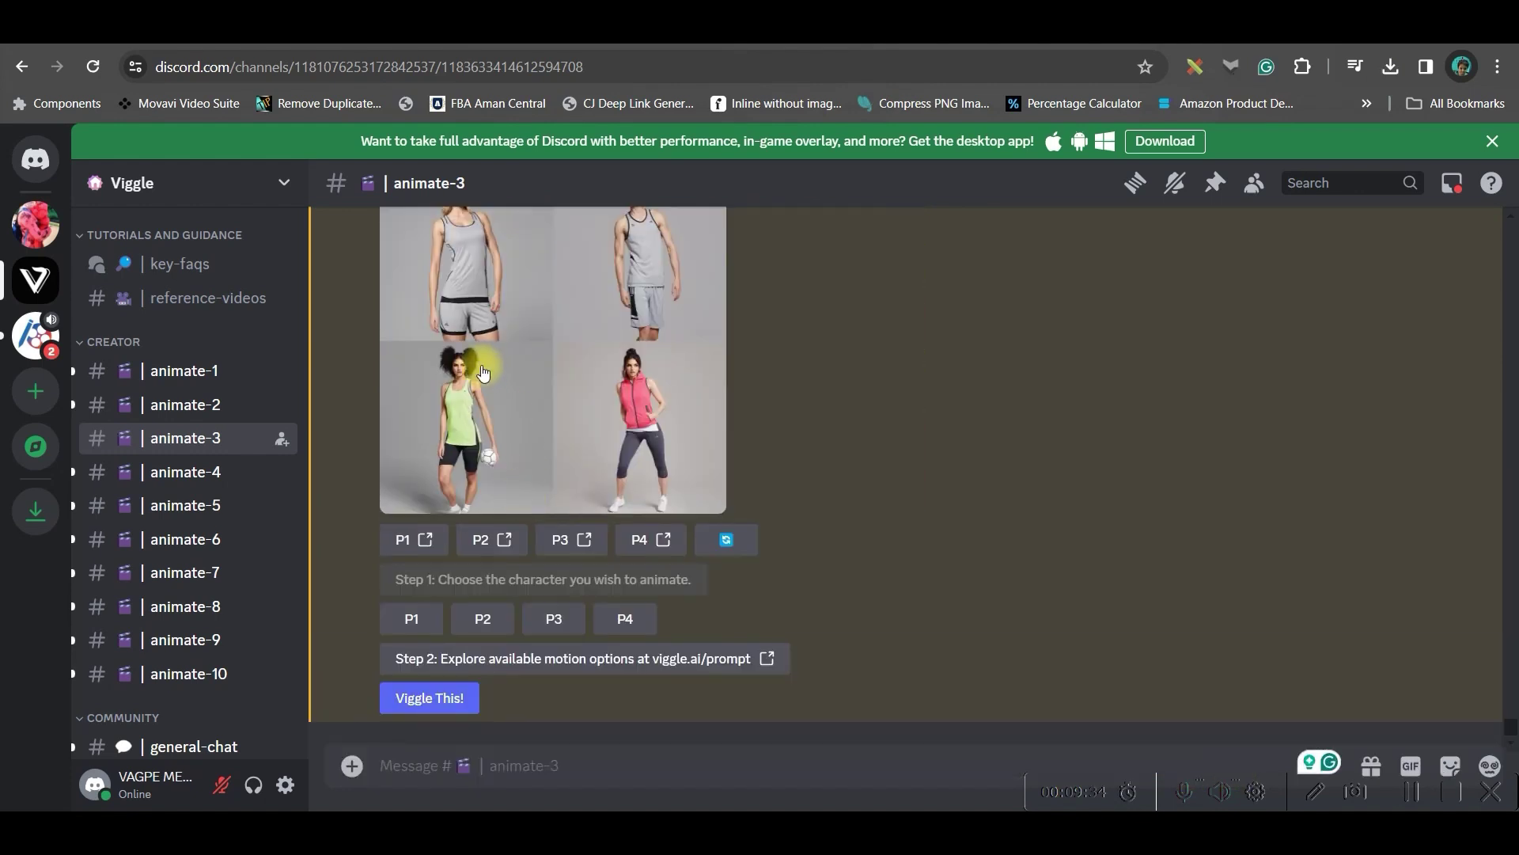
{"action": "left_click", "coordinate": [586, 560]}
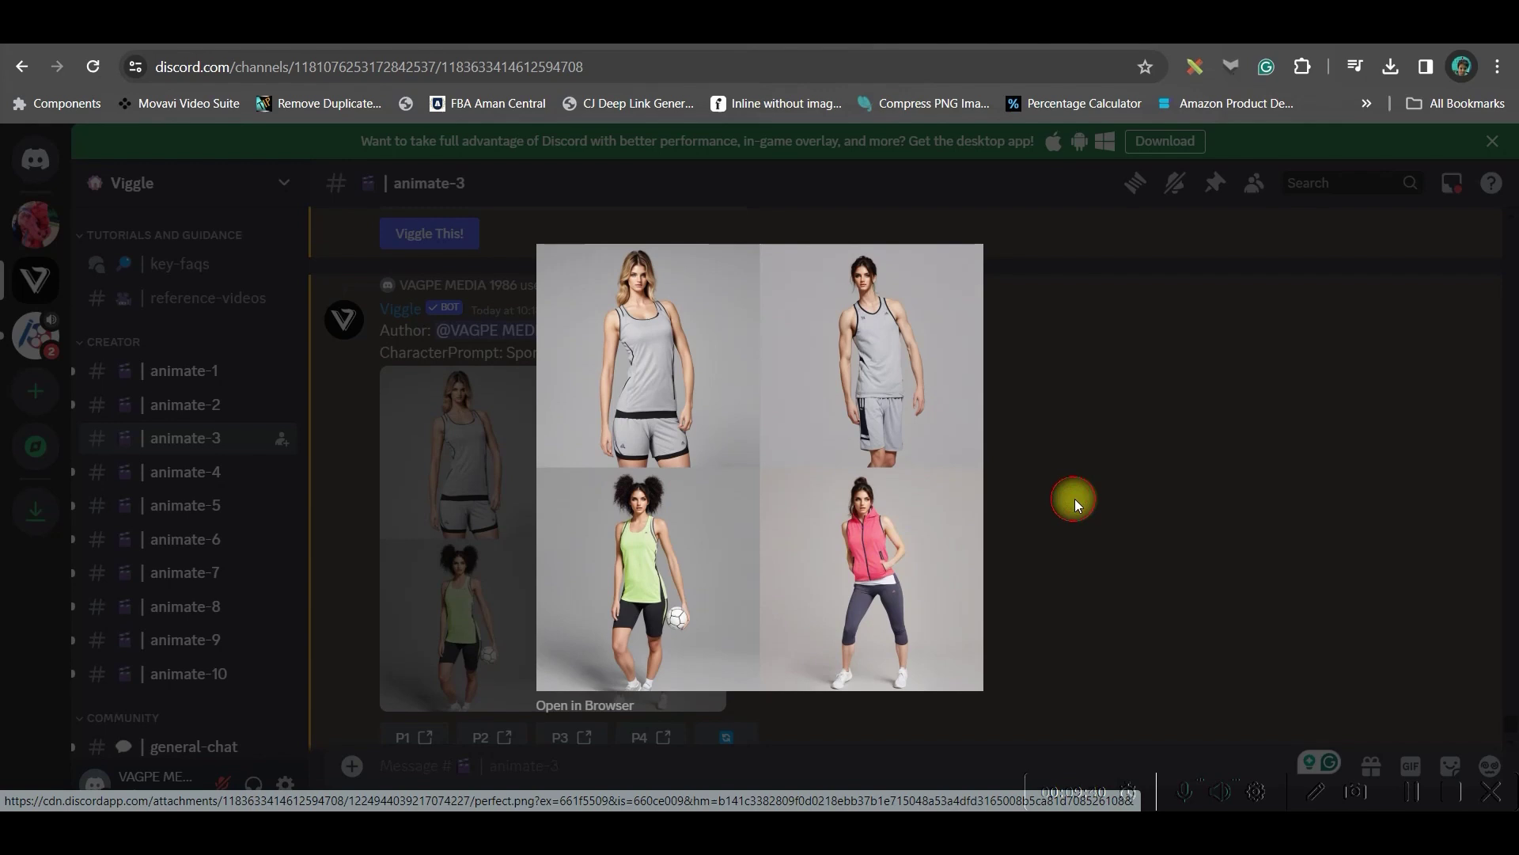
{"action": "left_click", "coordinate": [1075, 498]}
{"action": "scroll", "coordinate": [703, 586], "scroll_direction": "down", "scroll_amount": 3}
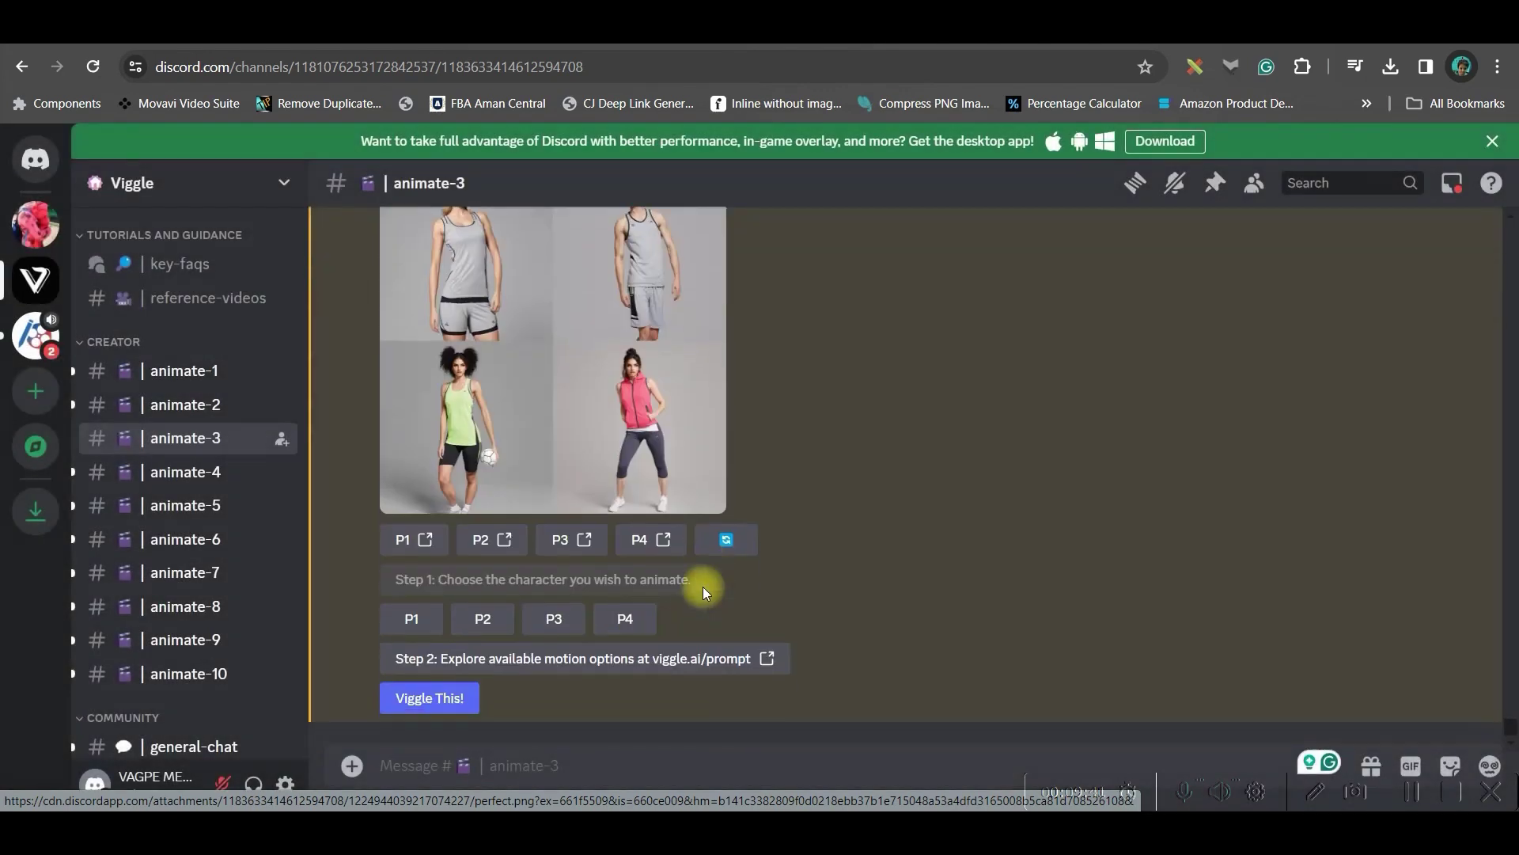
- Animate character P4 with motion prompt Running, background 1 and finetune On
{"action": "left_click", "coordinate": [625, 620]}
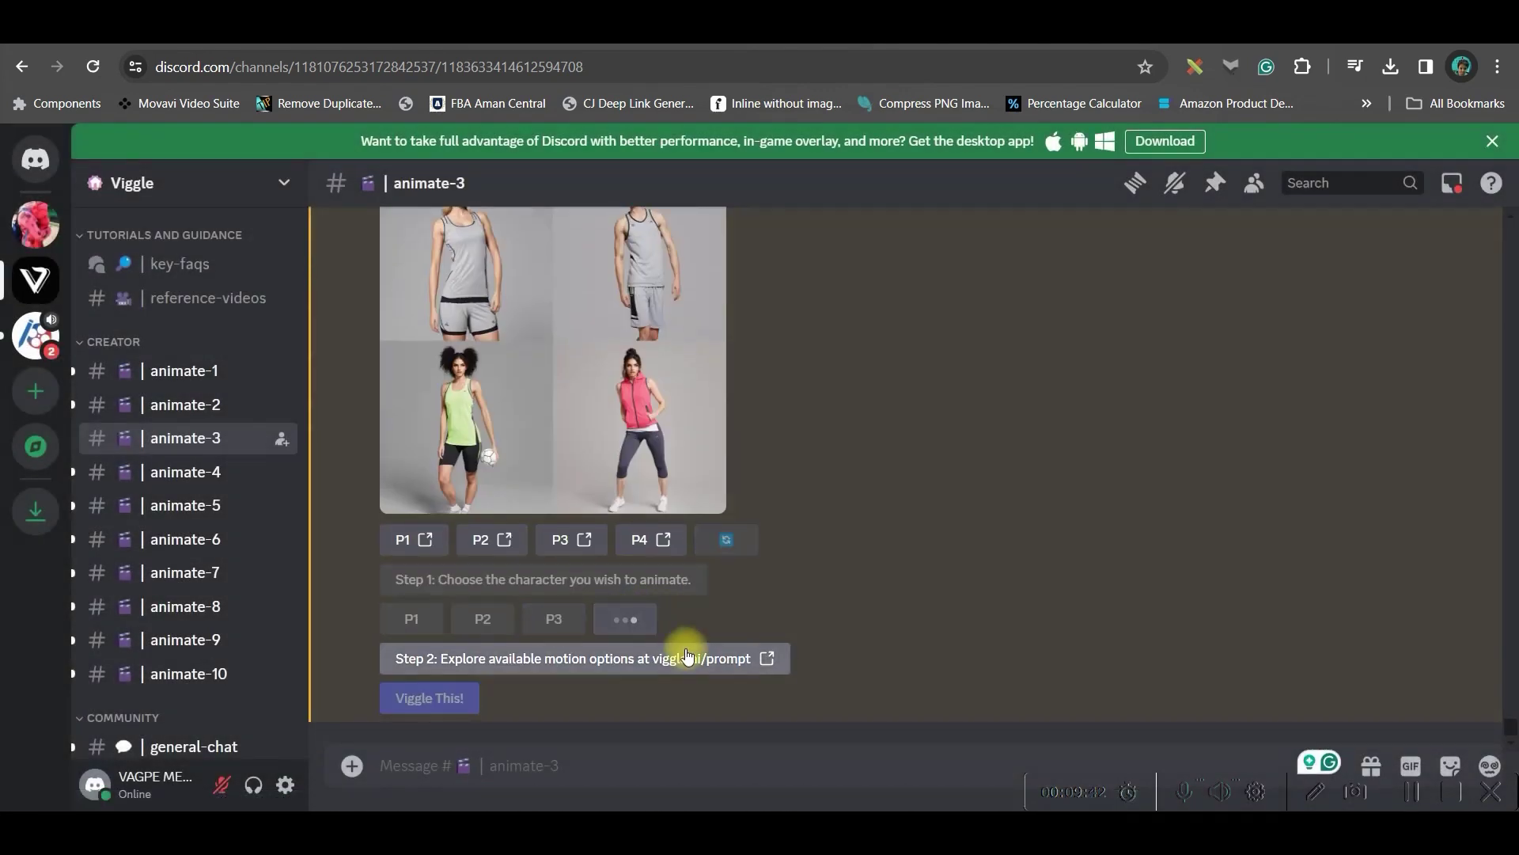
{"action": "left_click", "coordinate": [432, 705]}
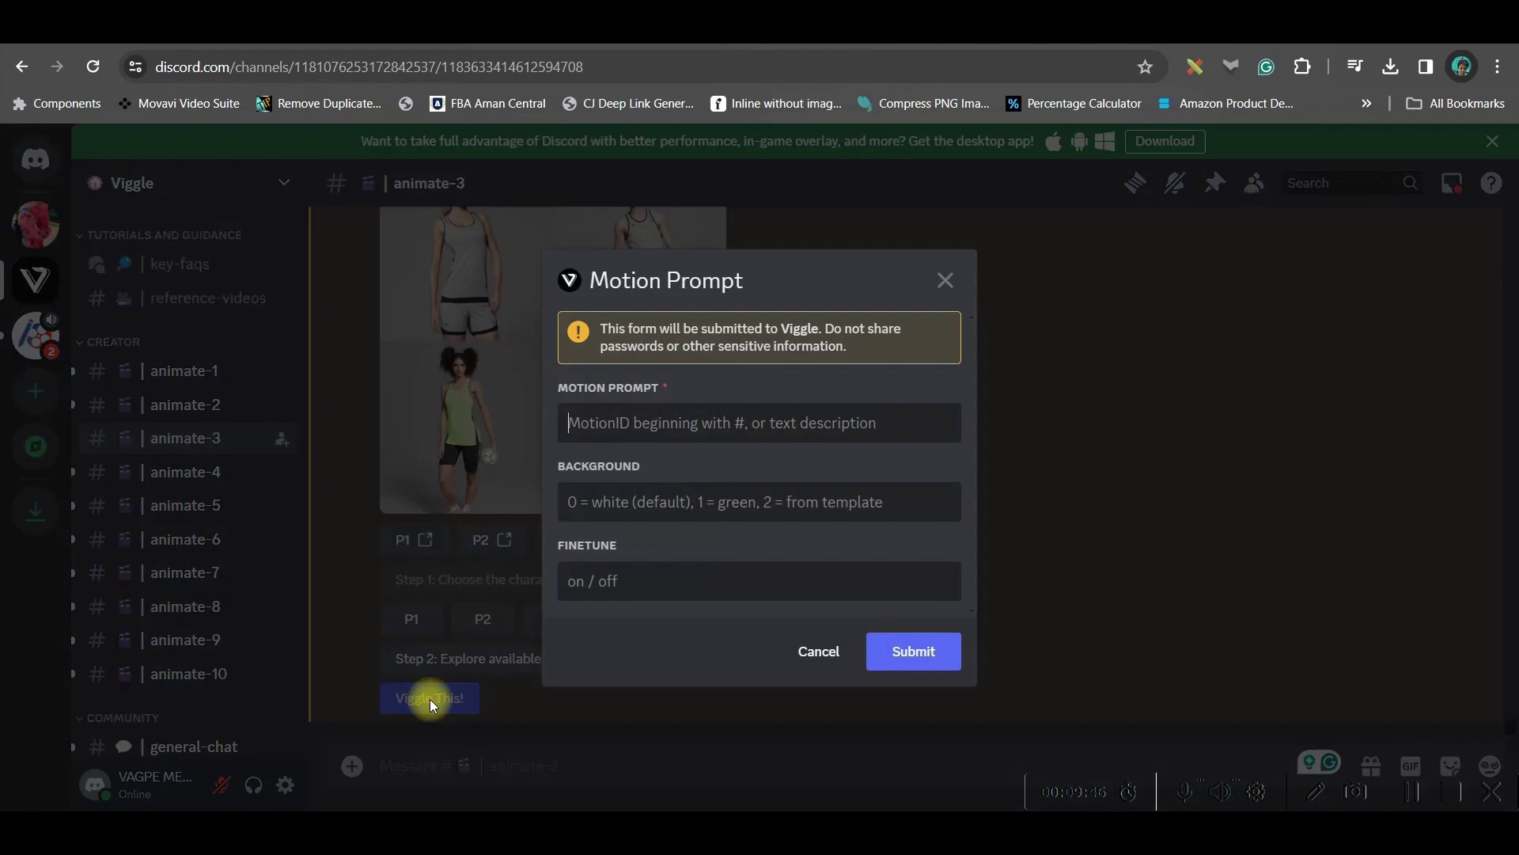
{"action": "left_click", "coordinate": [648, 432]}
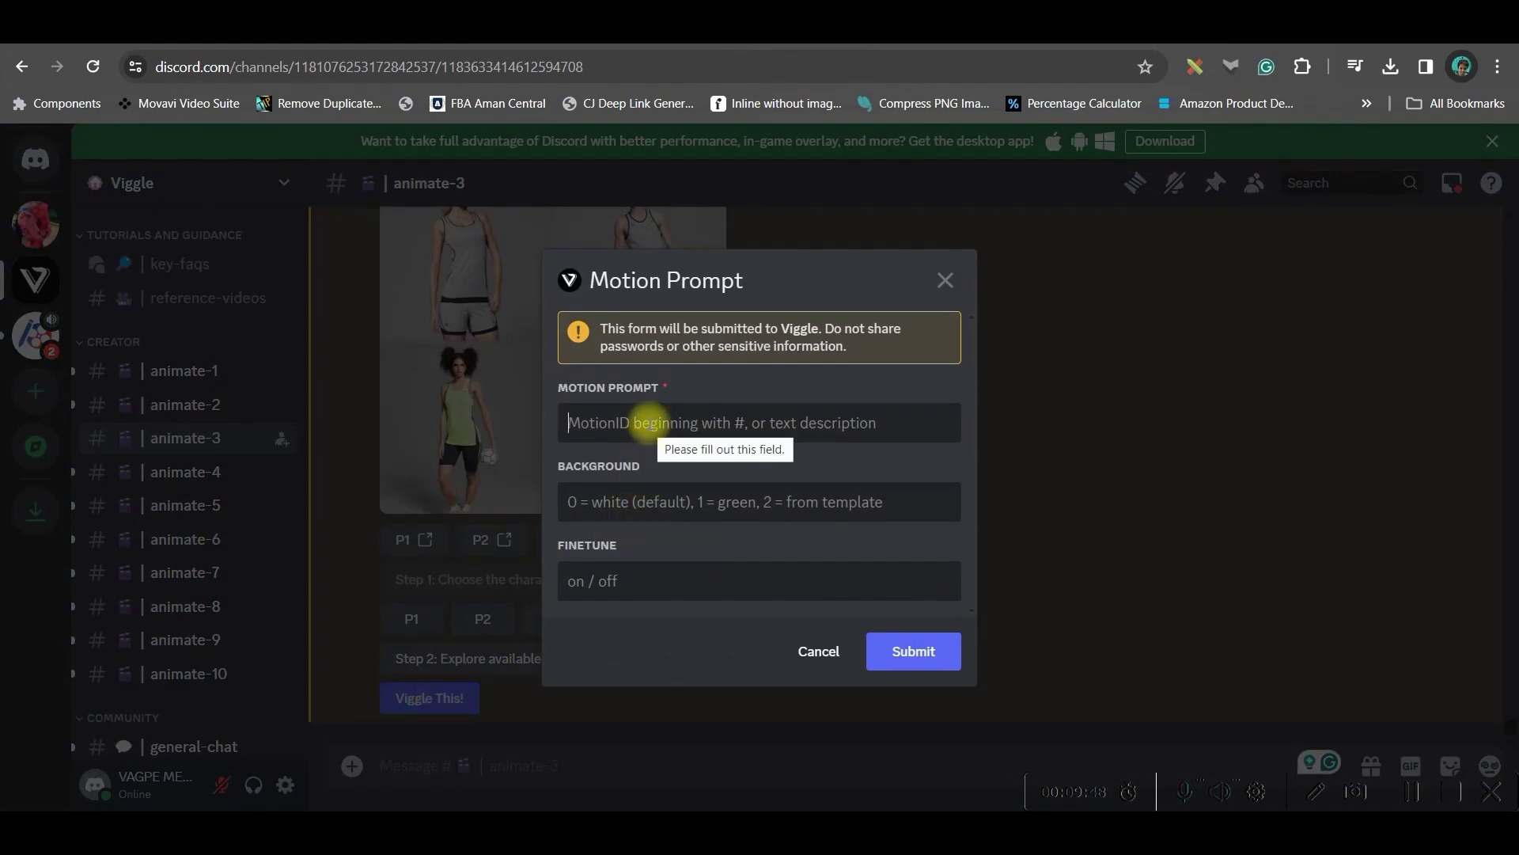
{"action": "type", "text": "Running"}
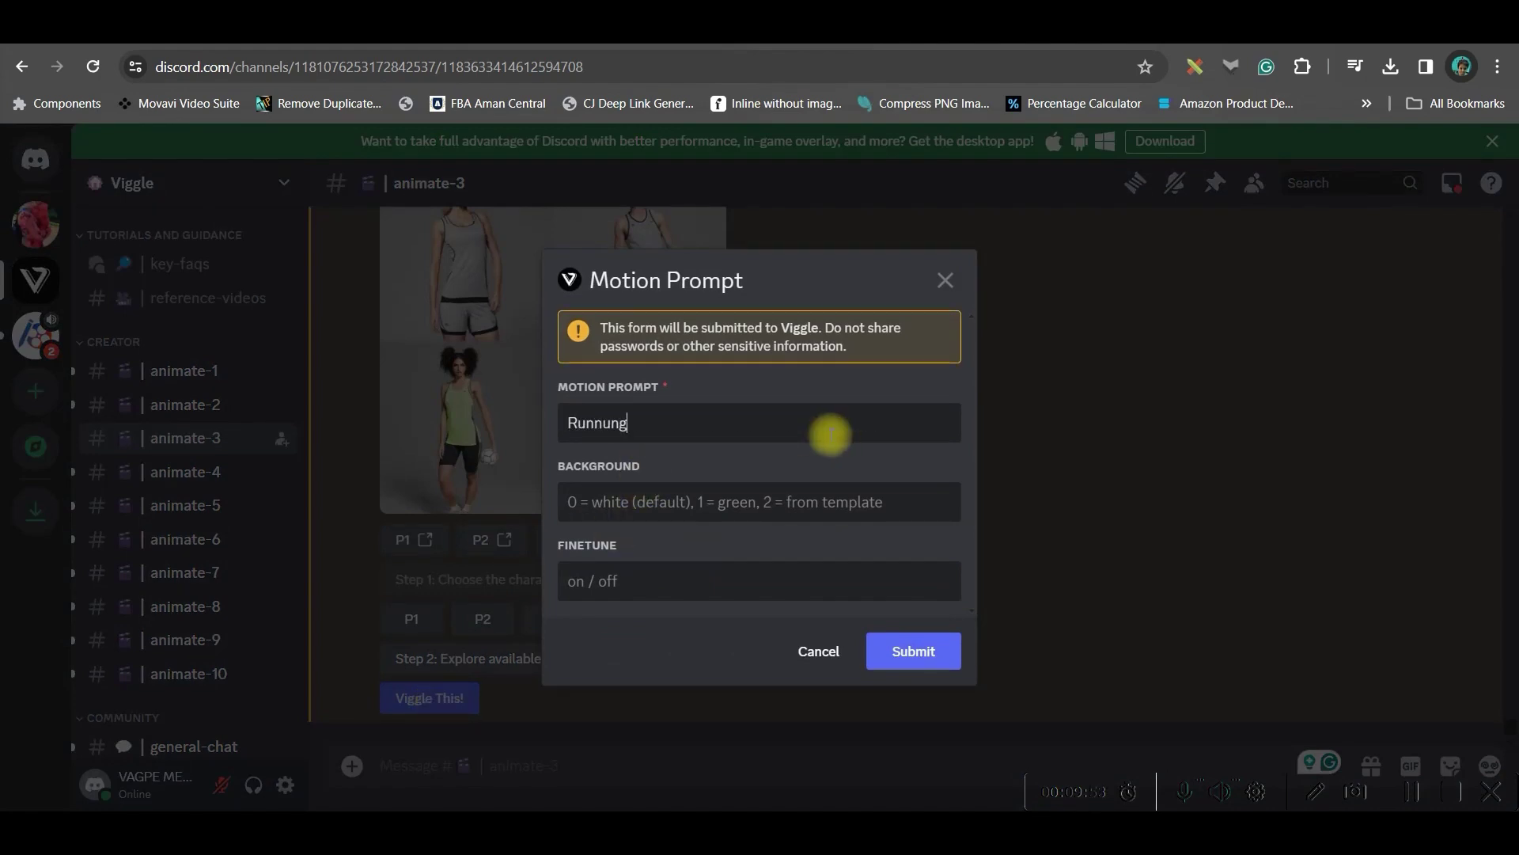
{"action": "key", "text": "Tab"}
{"action": "type", "text": "1"}
{"action": "left_click", "coordinate": [742, 584]}
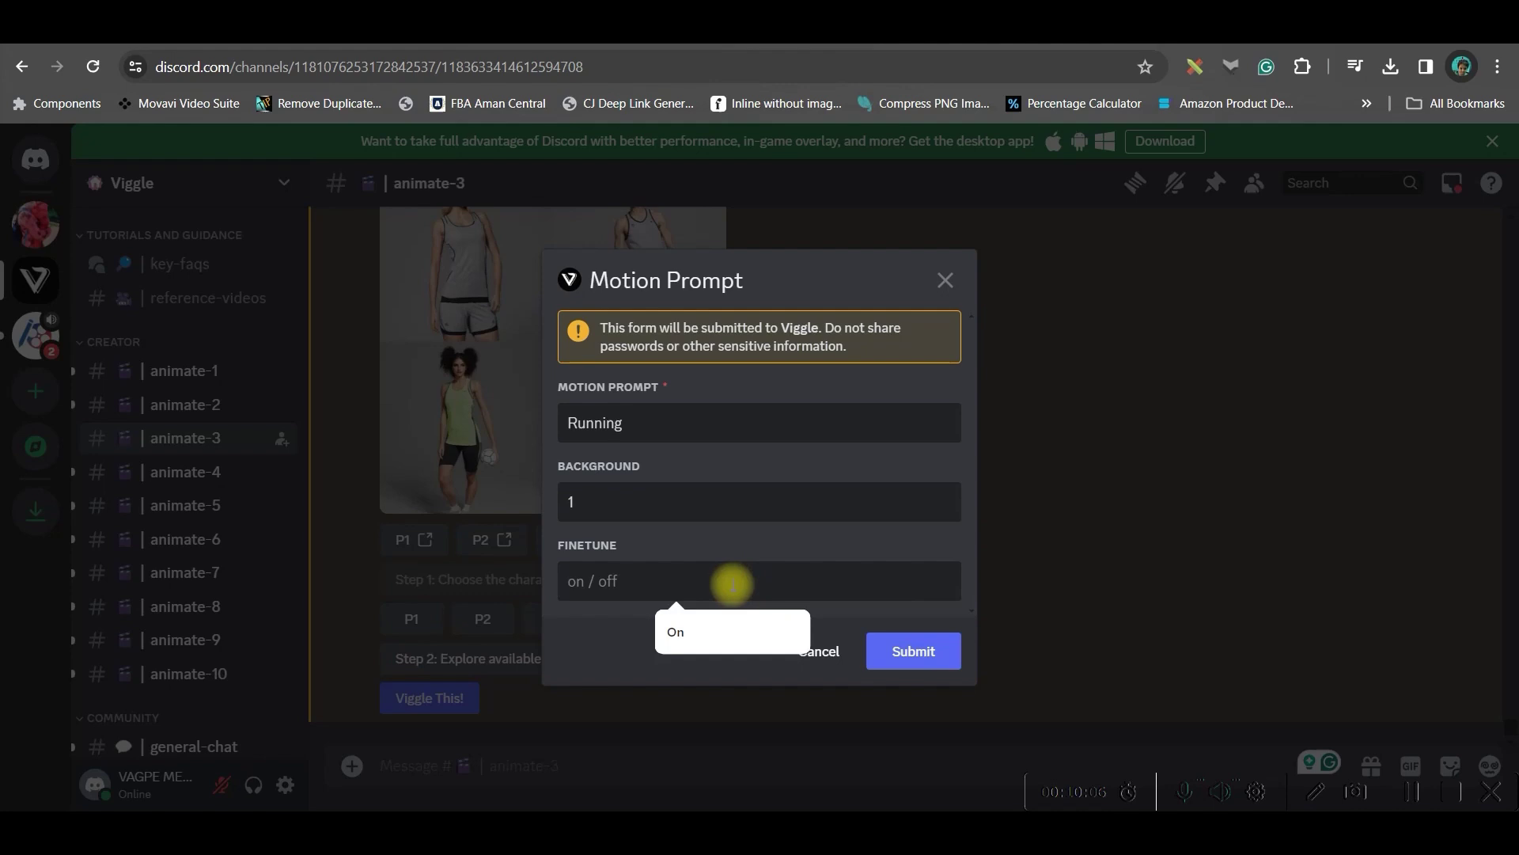
{"action": "left_click", "coordinate": [675, 631]}
{"action": "left_click", "coordinate": [914, 651]}
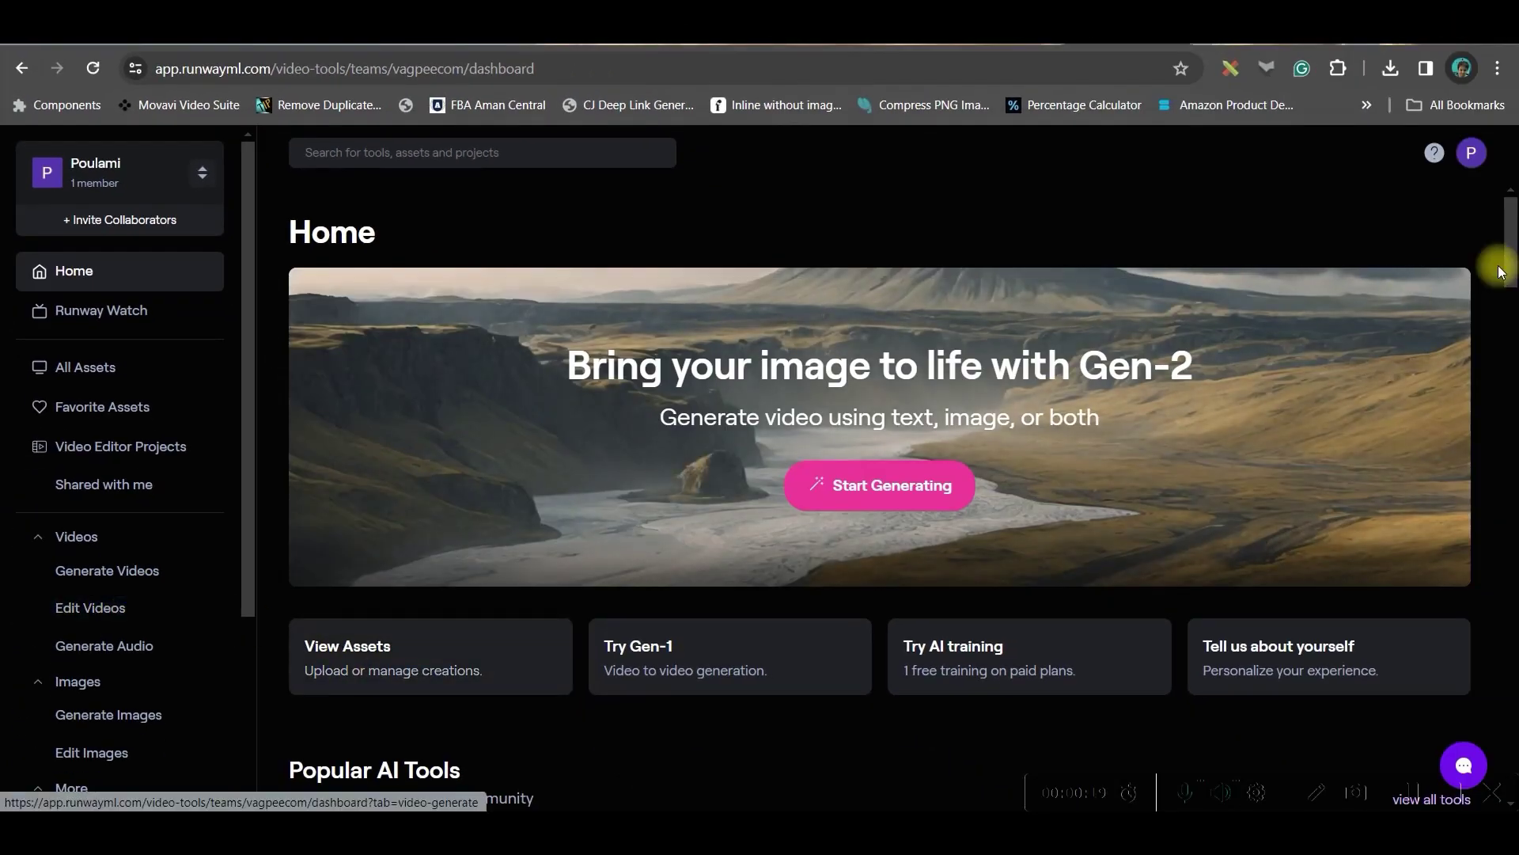
- Go to RunwayML's Edit Videos page to show the AI tool cards, including Inpainting
{"action": "scroll", "coordinate": [110, 680], "scroll_direction": "down", "scroll_amount": 5}
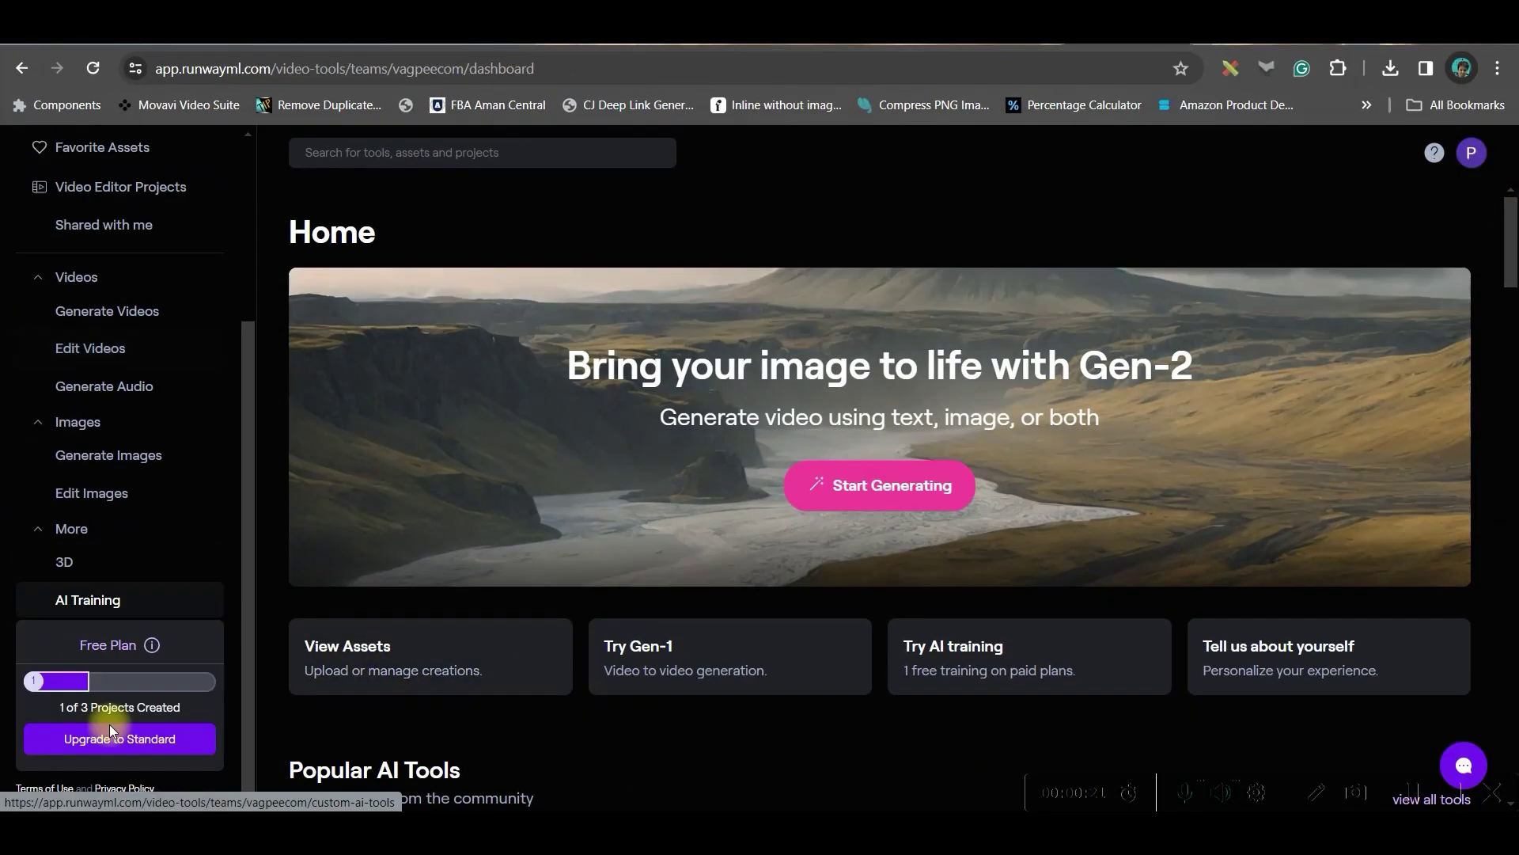
{"action": "scroll", "coordinate": [126, 620], "scroll_direction": "up", "scroll_amount": 5}
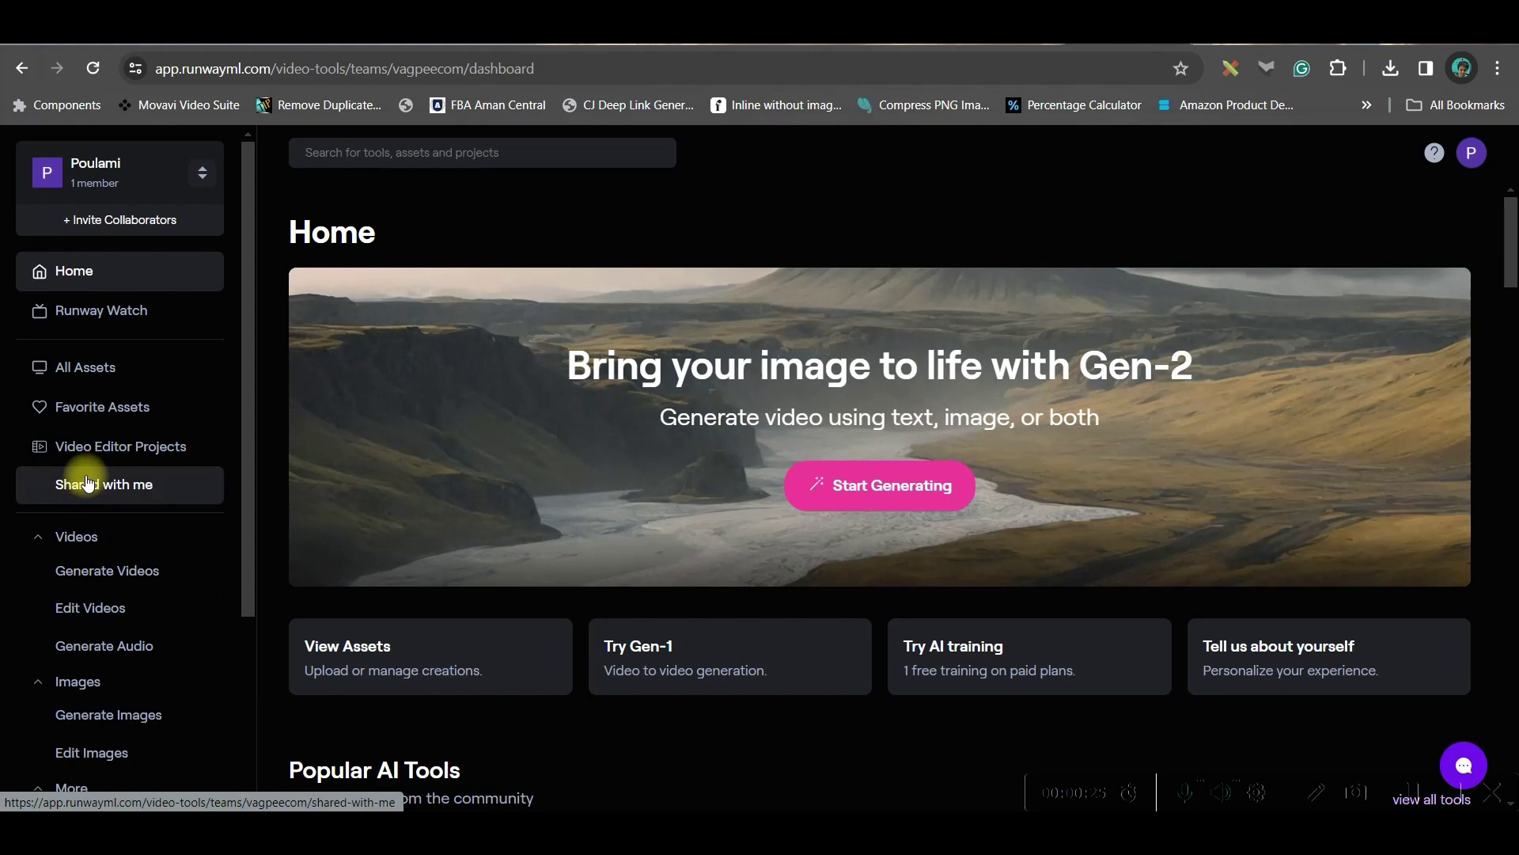
{"action": "left_click", "coordinate": [118, 614]}
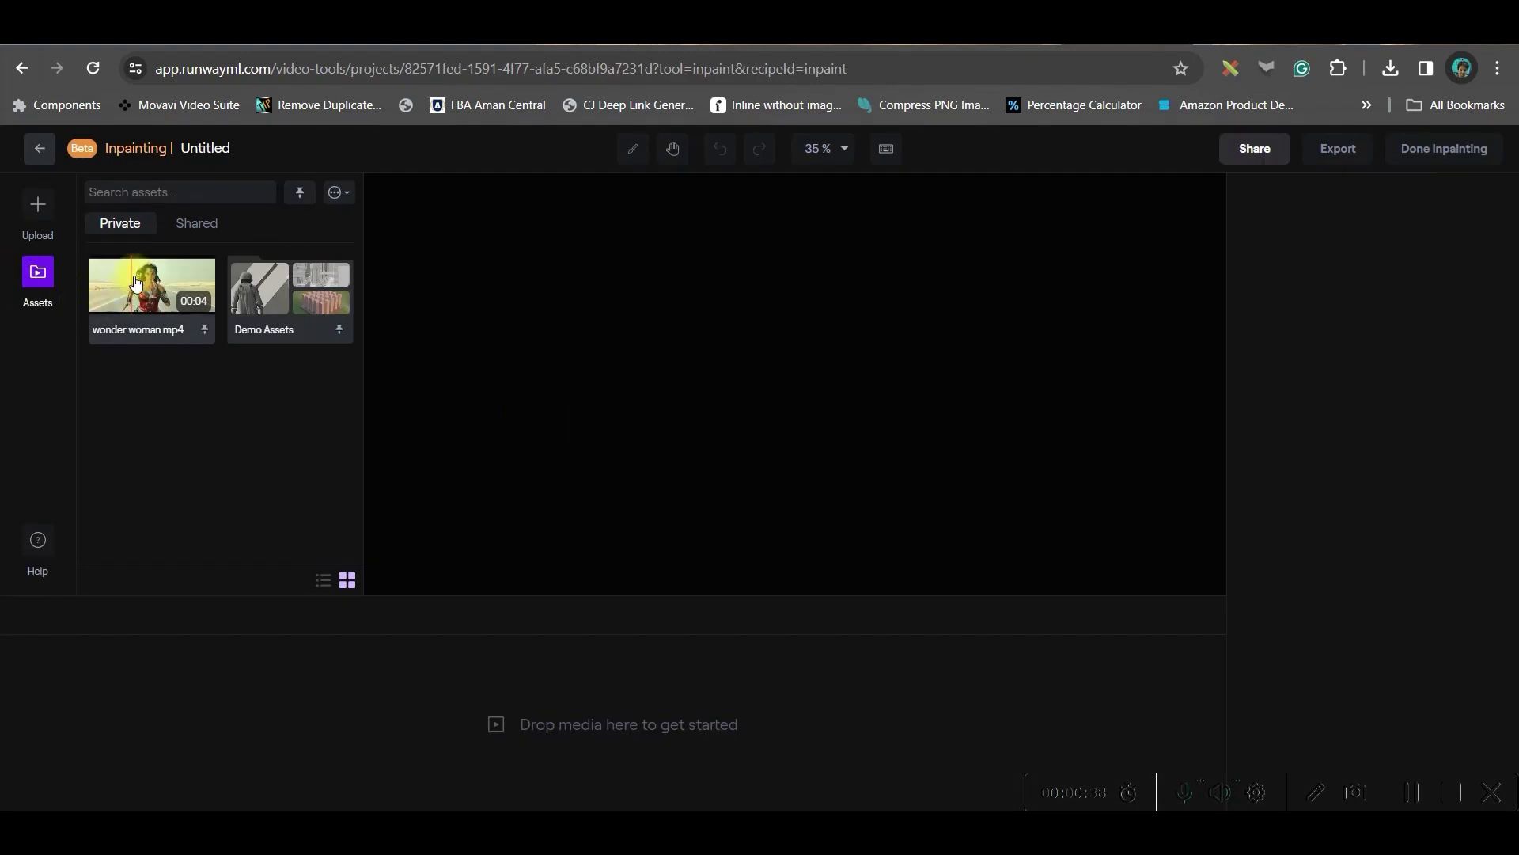
- Skip uploading and add the existing wonder woman.mp4 asset to the Inpainting timeline
{"action": "left_click", "coordinate": [42, 209]}
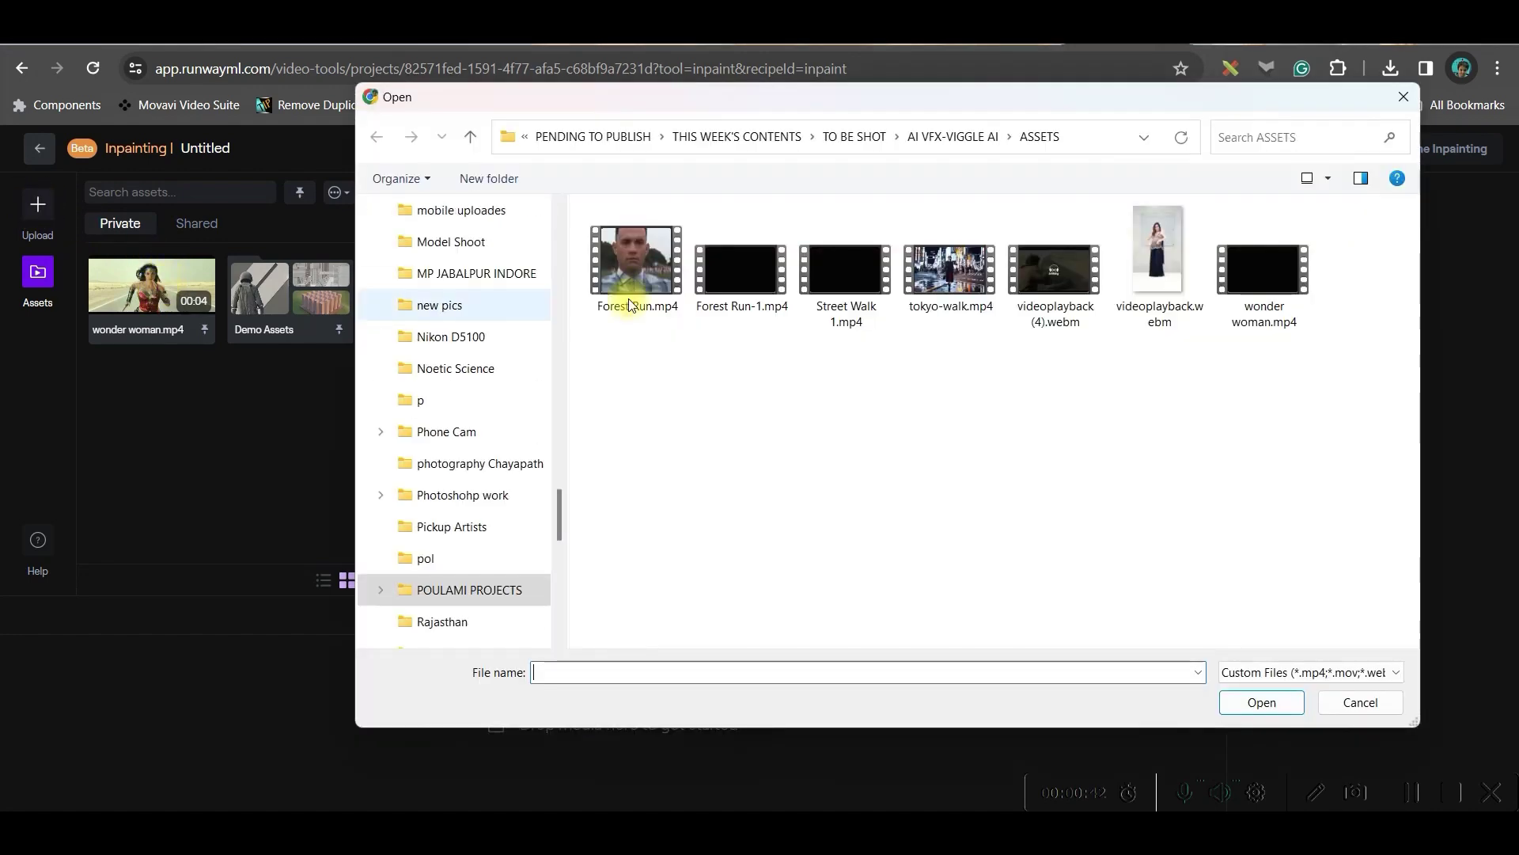
{"action": "left_click", "coordinate": [1404, 92]}
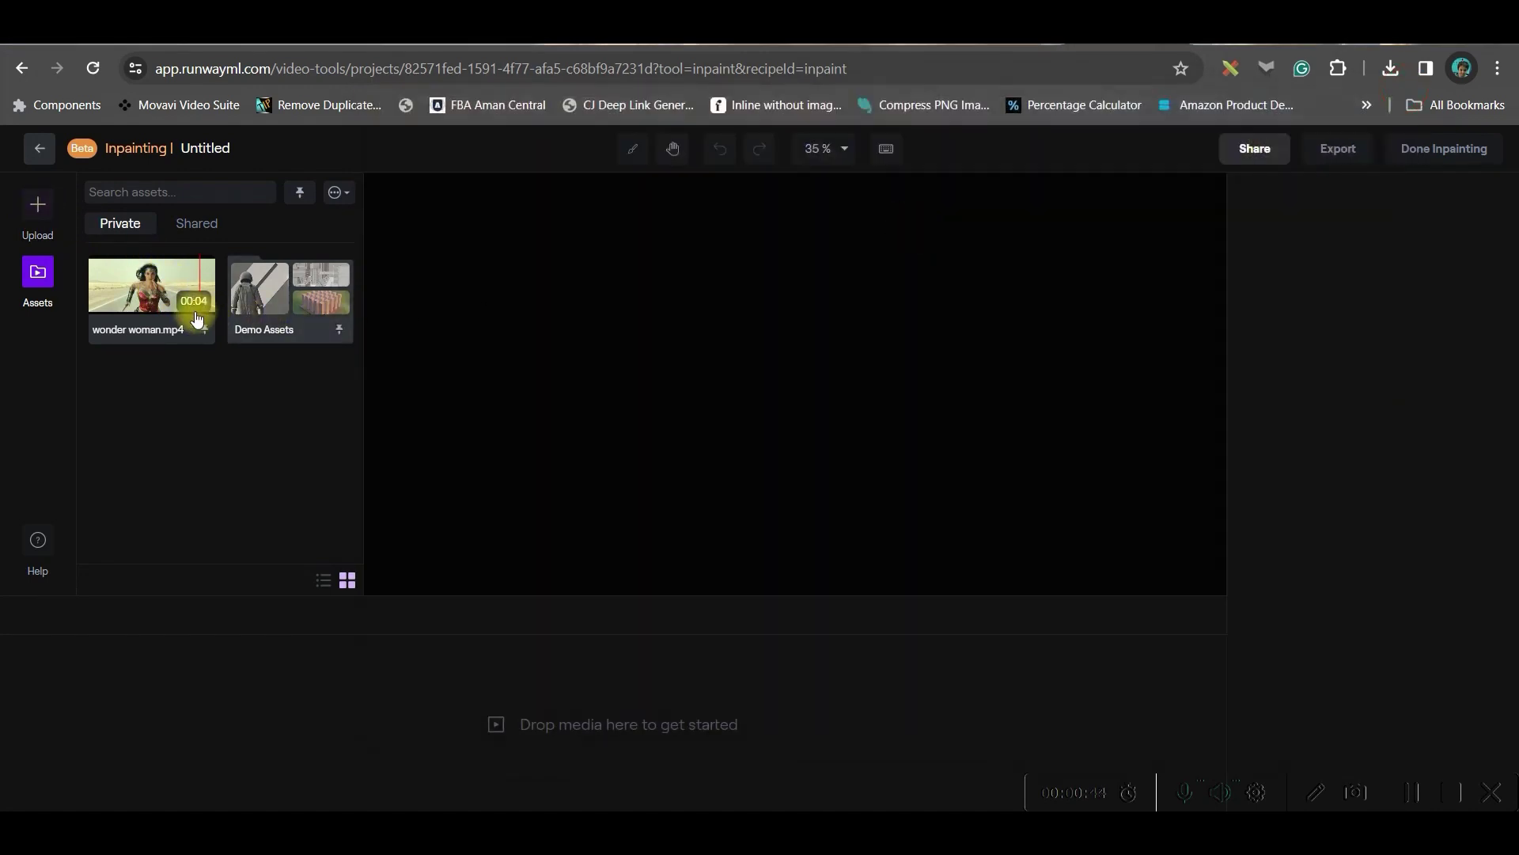
{"action": "left_click", "coordinate": [147, 294]}
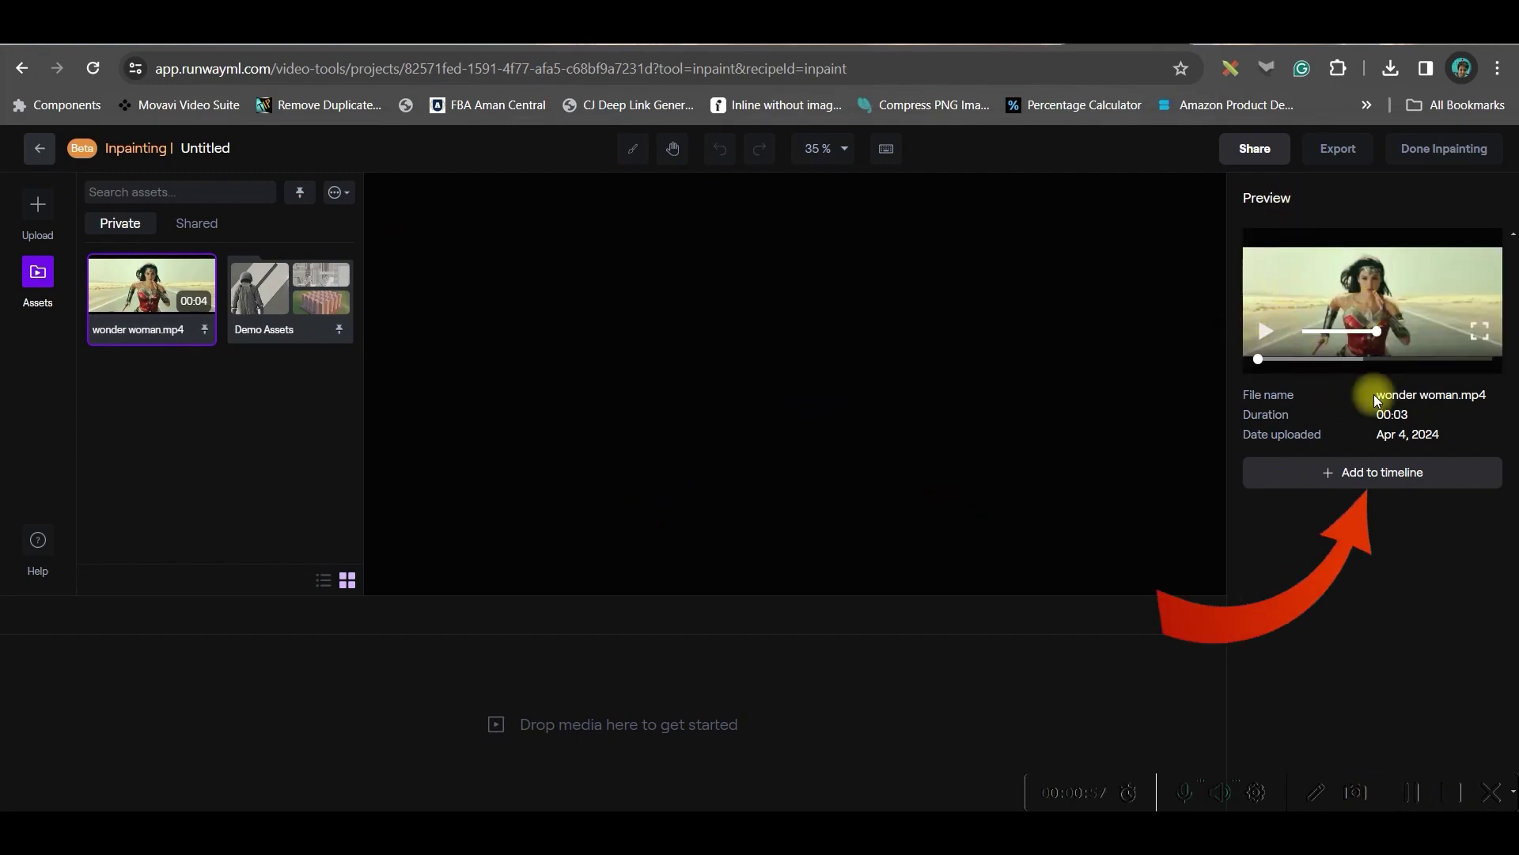
{"action": "left_click", "coordinate": [1355, 472]}
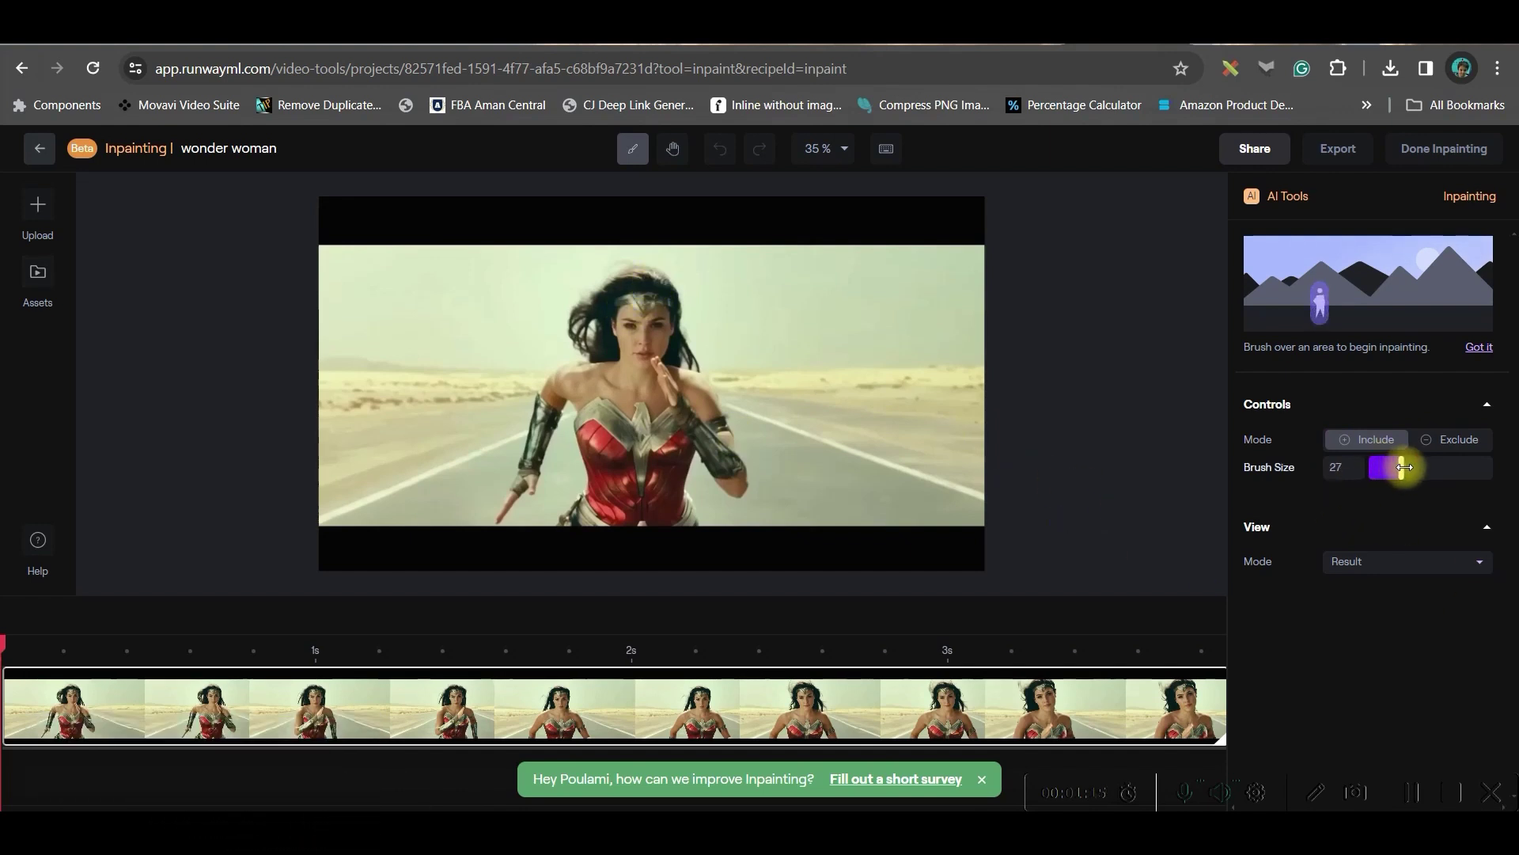
- Paint an inpainting mask over Wonder Woman's head and body for removal
{"action": "left_click_drag", "start_coordinate": [645, 279], "coordinate": [633, 280]}
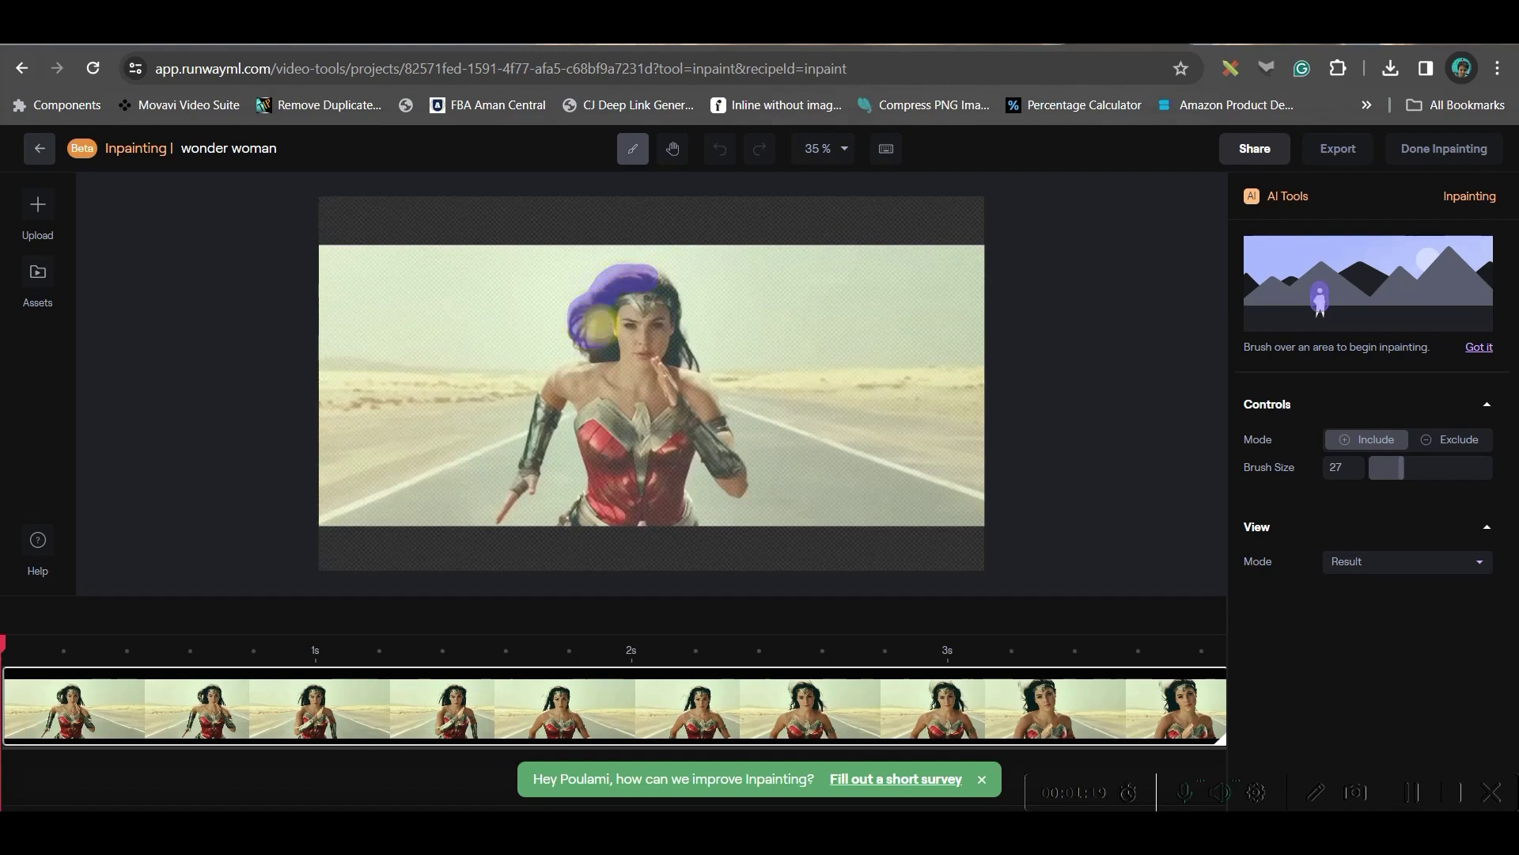
{"action": "left_click_drag", "start_coordinate": [609, 349], "coordinate": [583, 375]}
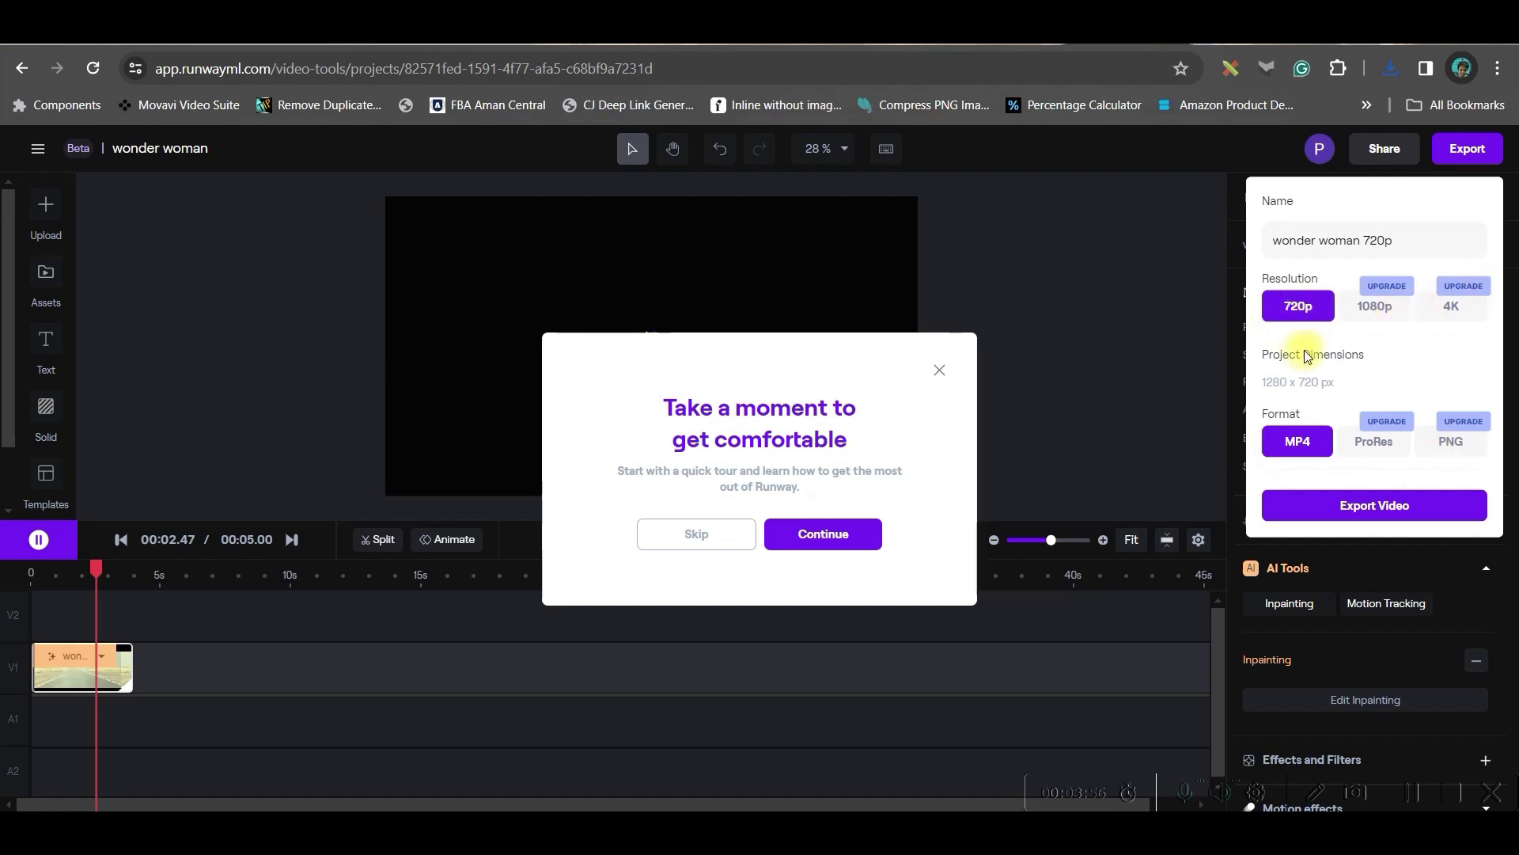
- Export the masked video at 720p MP4 and dismiss the welcome tour prompt
{"action": "left_click", "coordinate": [1345, 505]}
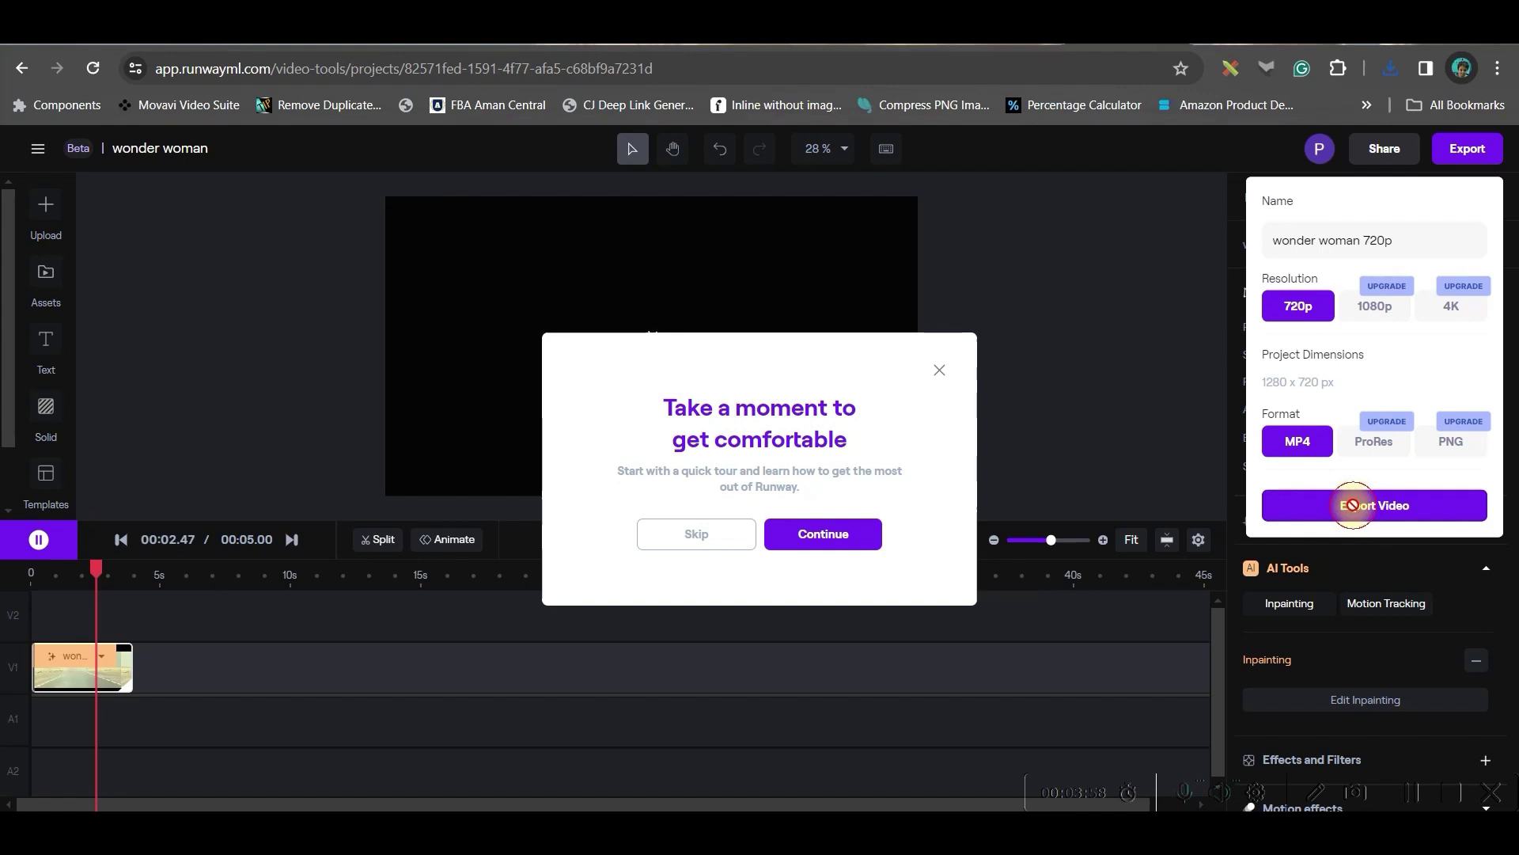
{"action": "left_click", "coordinate": [936, 370]}
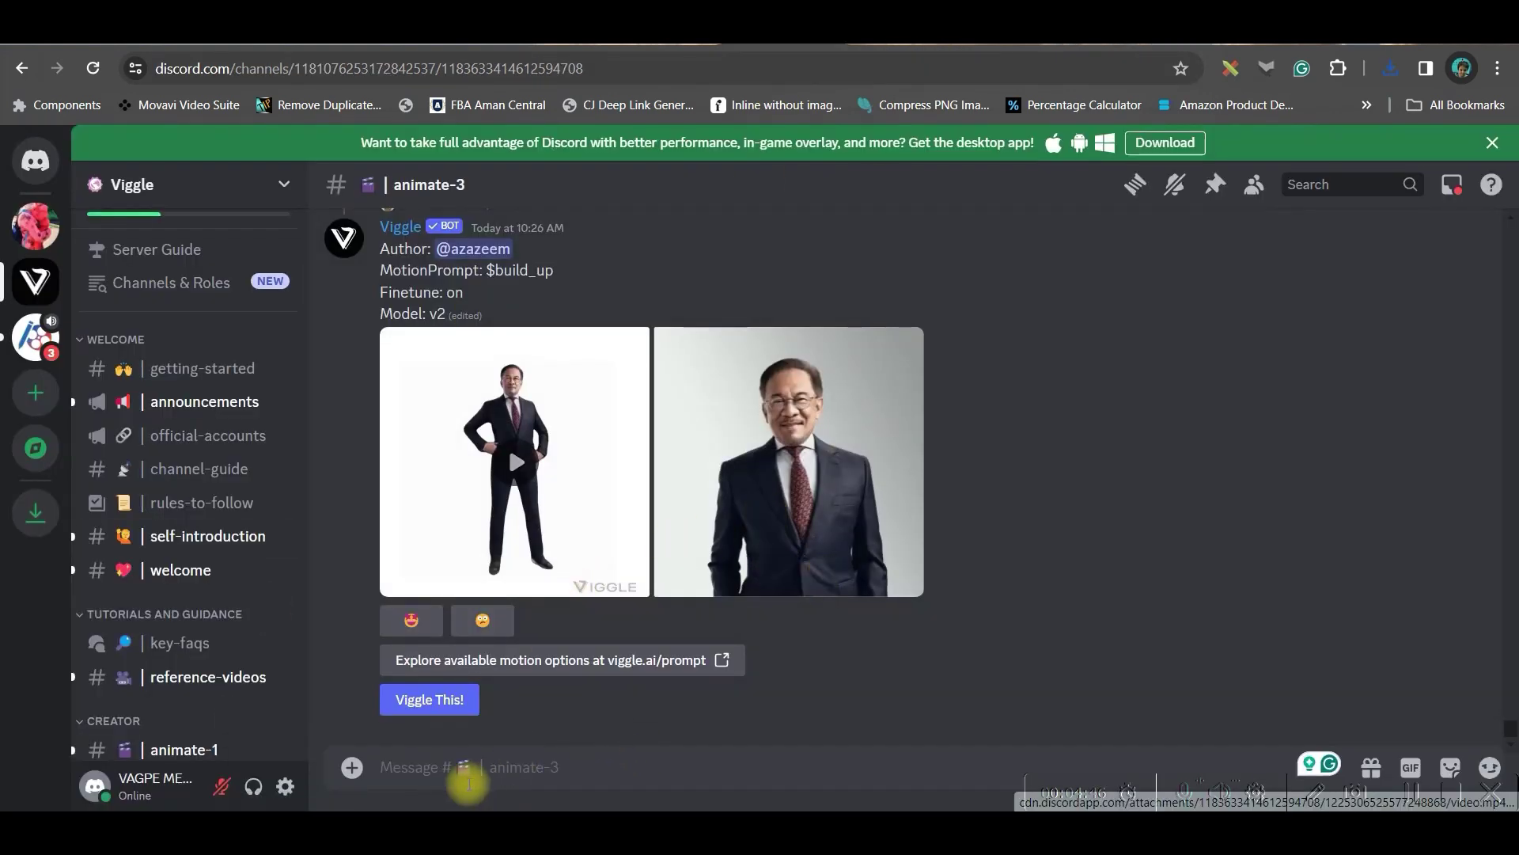
- Start a /mix command and attach the young shaman character image
{"action": "left_click", "coordinate": [458, 770]}
{"action": "type", "text": "/"}
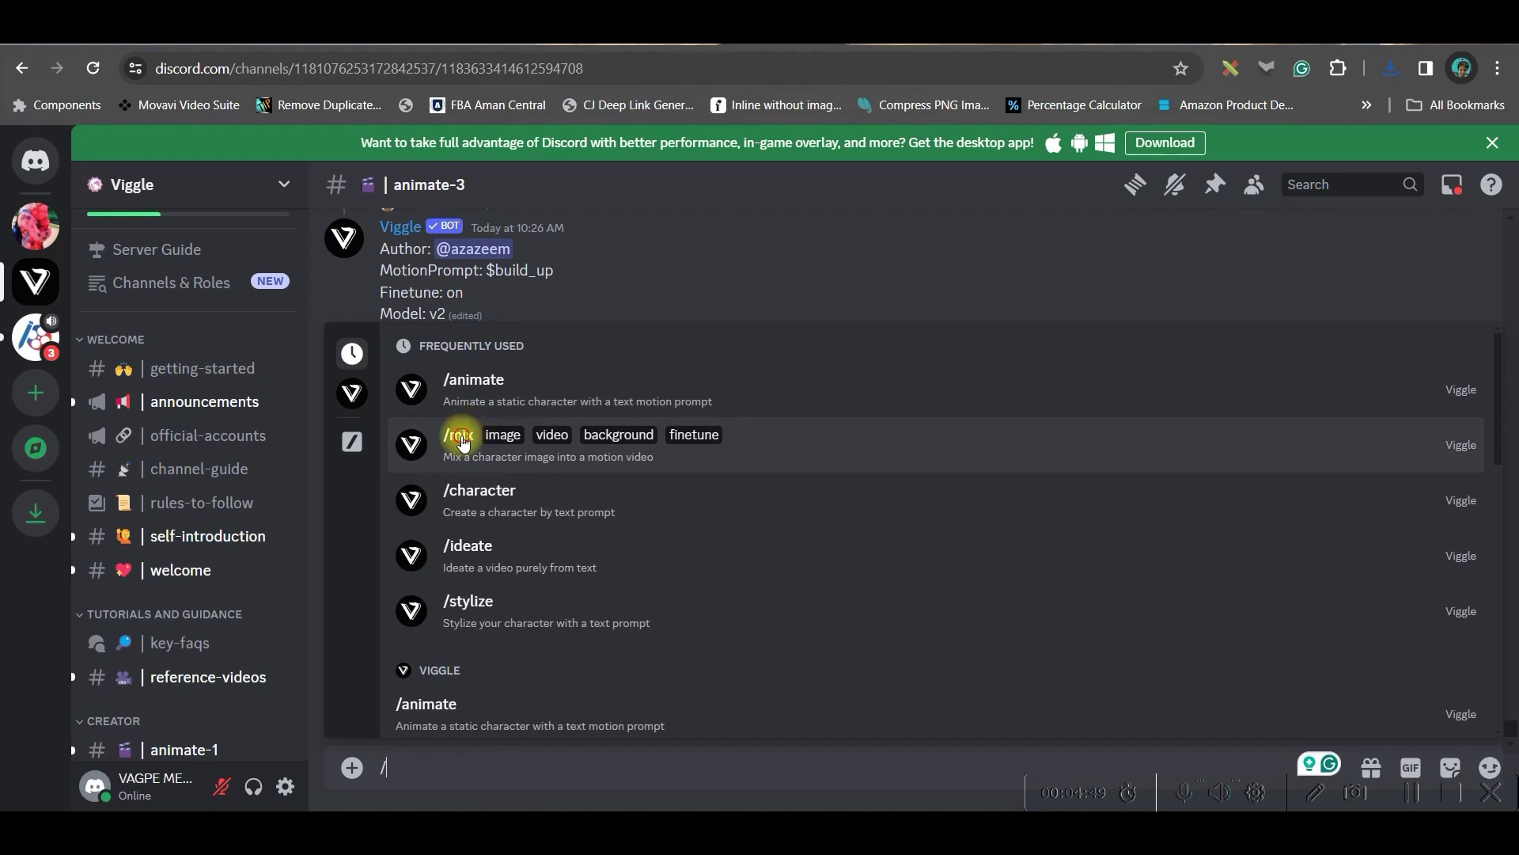
{"action": "left_click", "coordinate": [461, 437]}
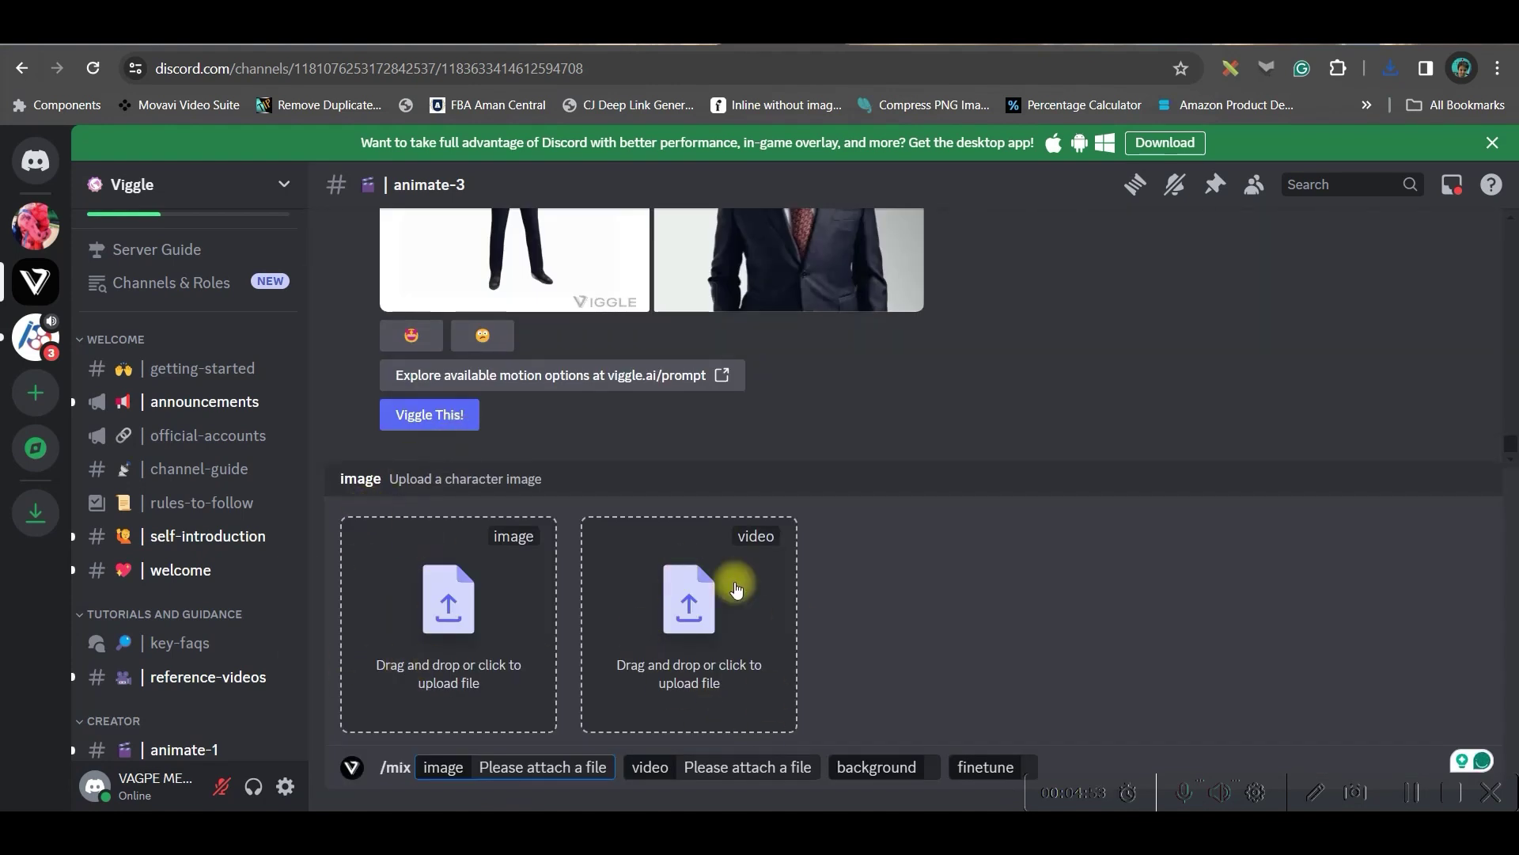
{"action": "left_click", "coordinate": [687, 625]}
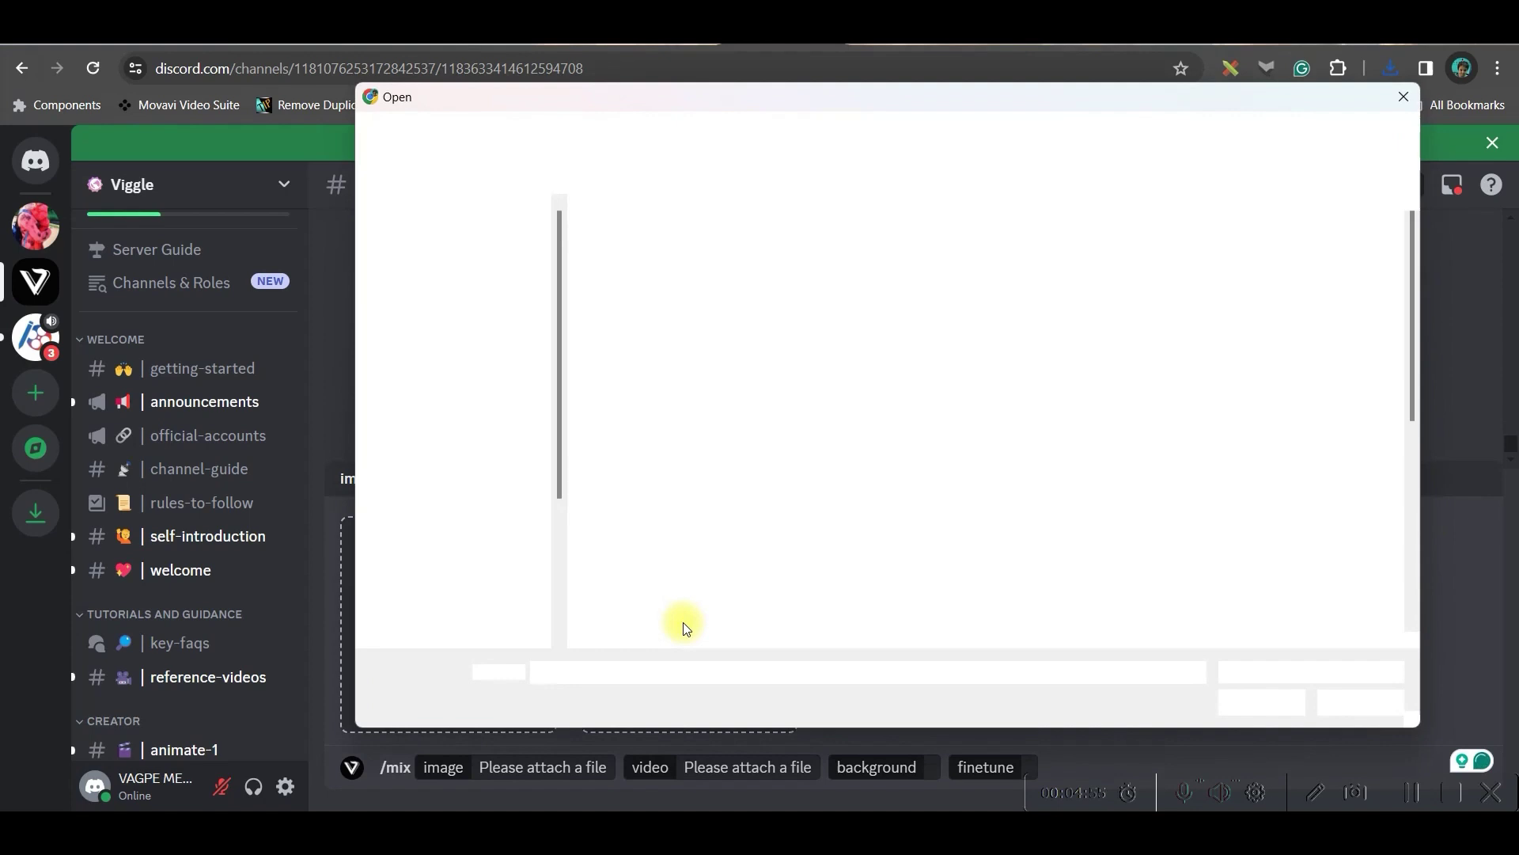
{"action": "scroll", "coordinate": [1223, 530], "scroll_direction": "down", "scroll_amount": 5}
{"action": "scroll", "coordinate": [1213, 477], "scroll_direction": "up", "scroll_amount": 5}
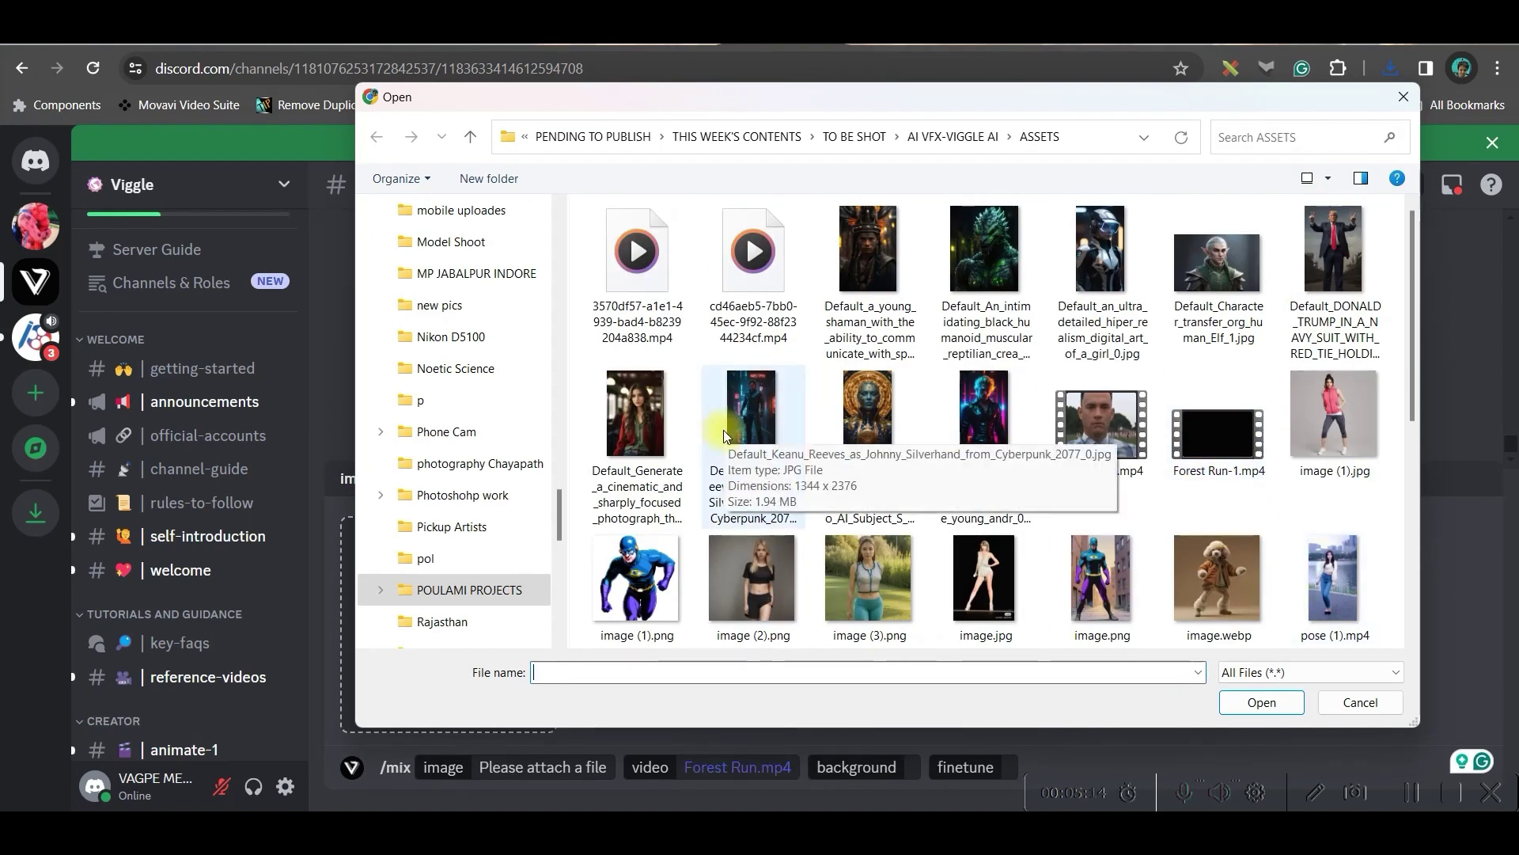
{"action": "left_click", "coordinate": [877, 240]}
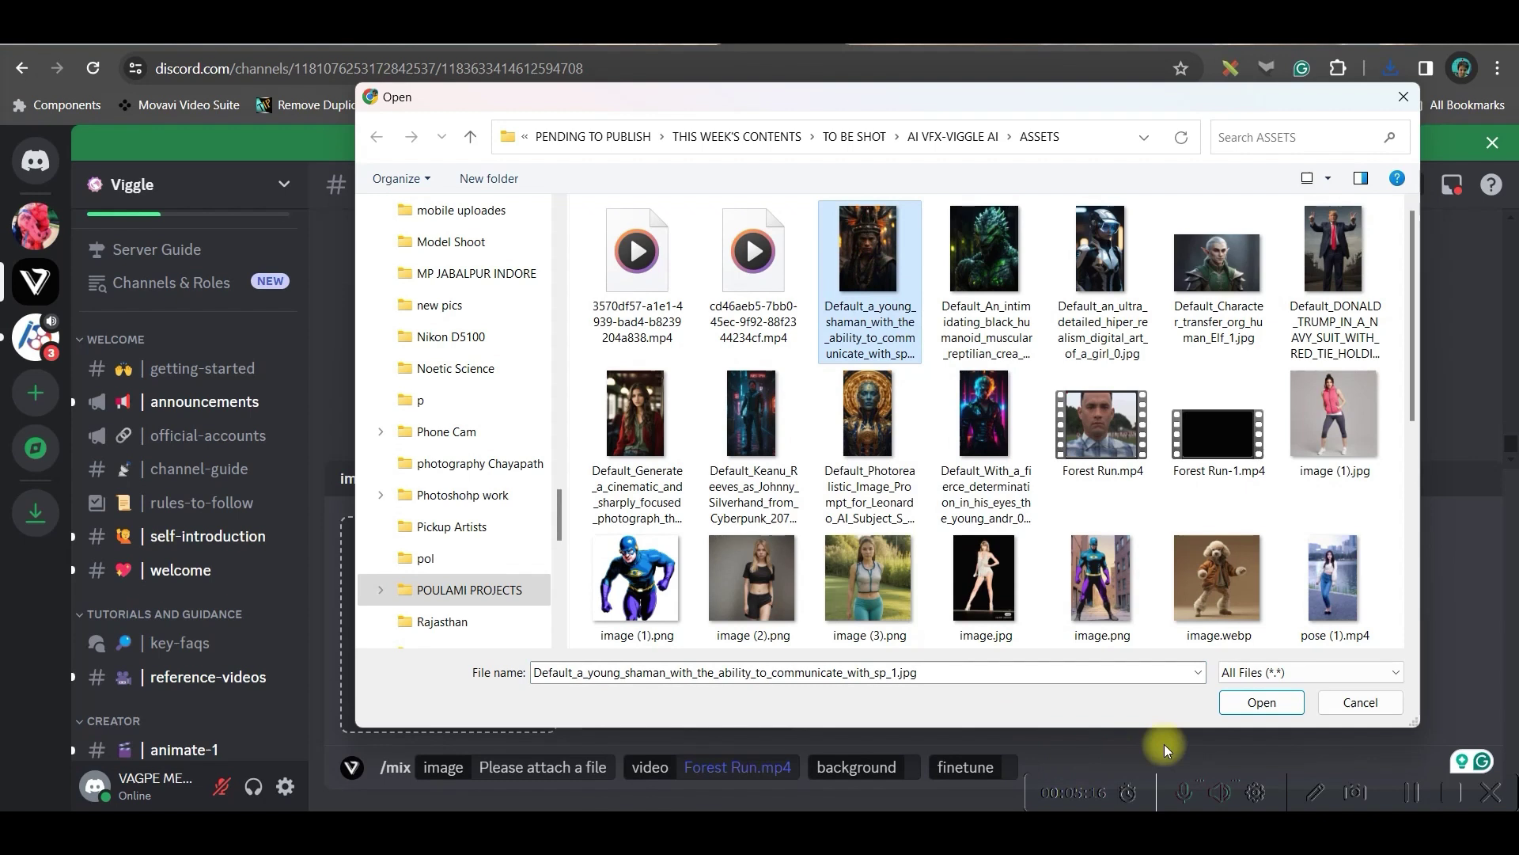
{"action": "left_click", "coordinate": [1262, 703]}
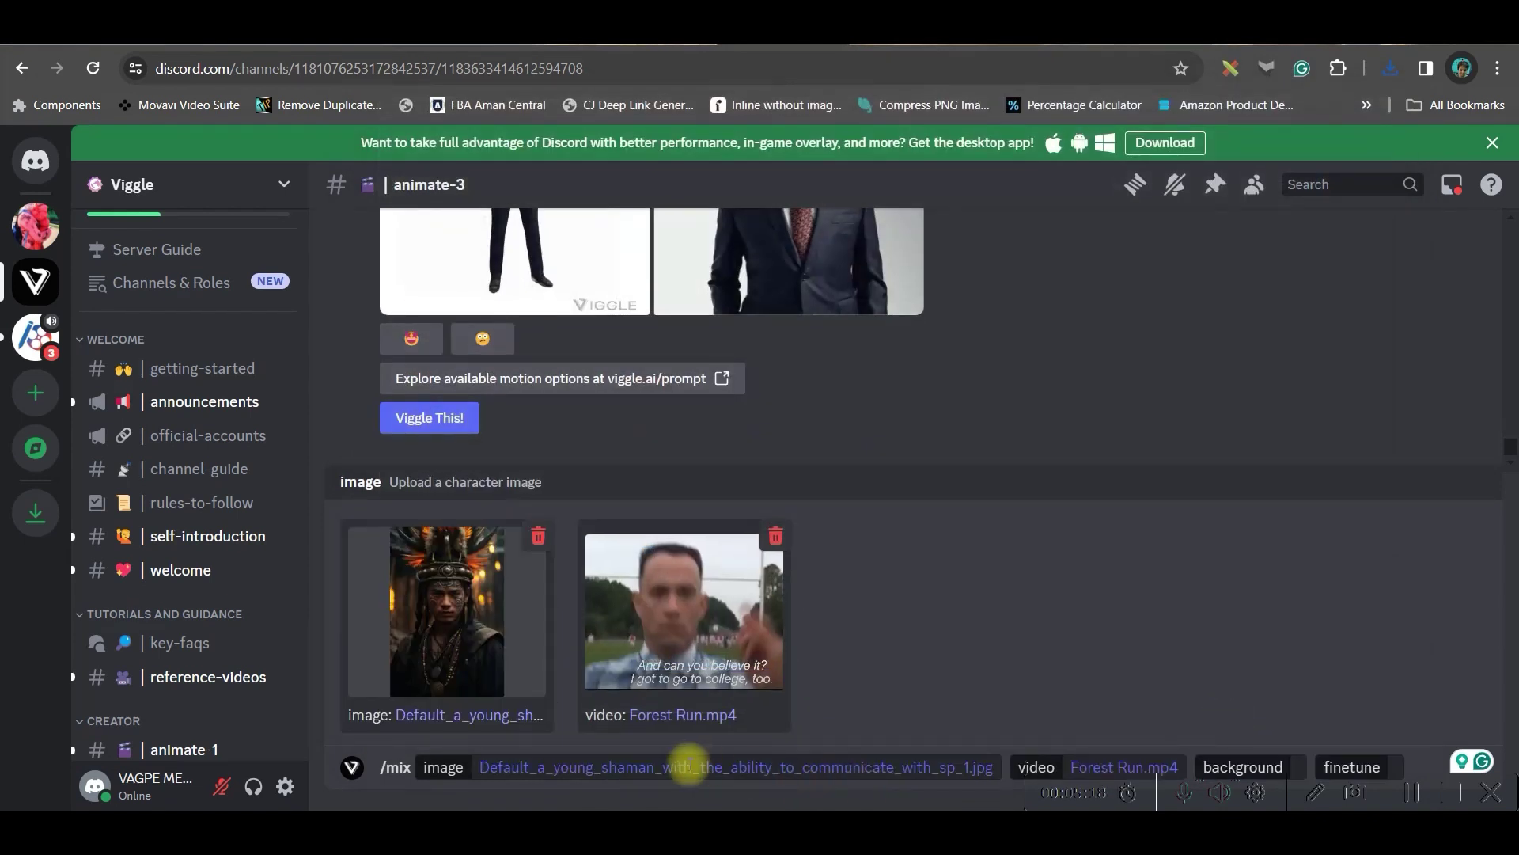
- Set background to Green and finetune On, then send the mix request to Viggle
{"action": "left_click", "coordinate": [1280, 768]}
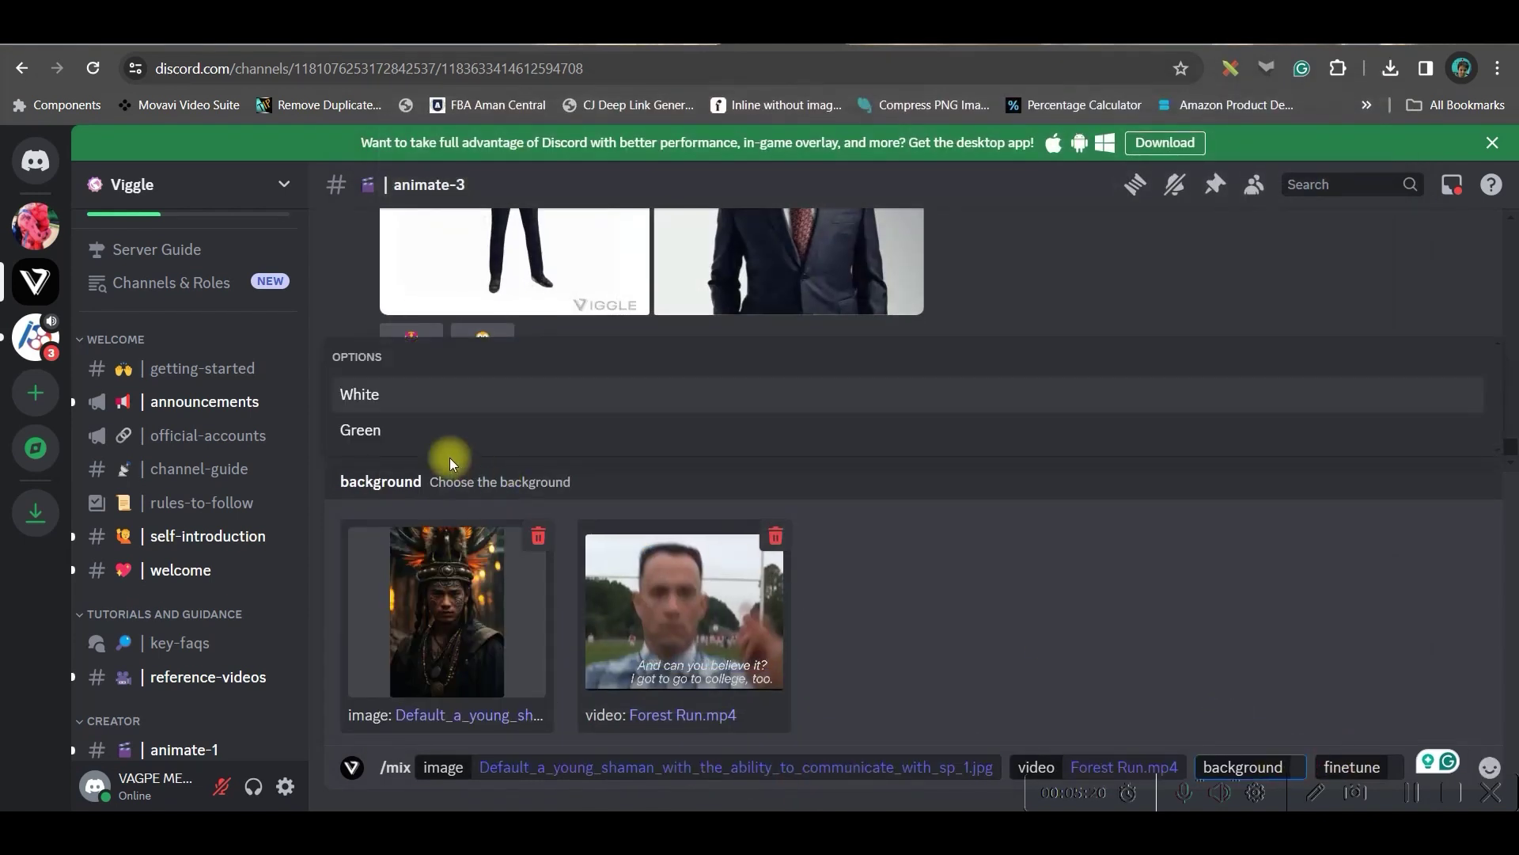
{"action": "left_click", "coordinate": [459, 434]}
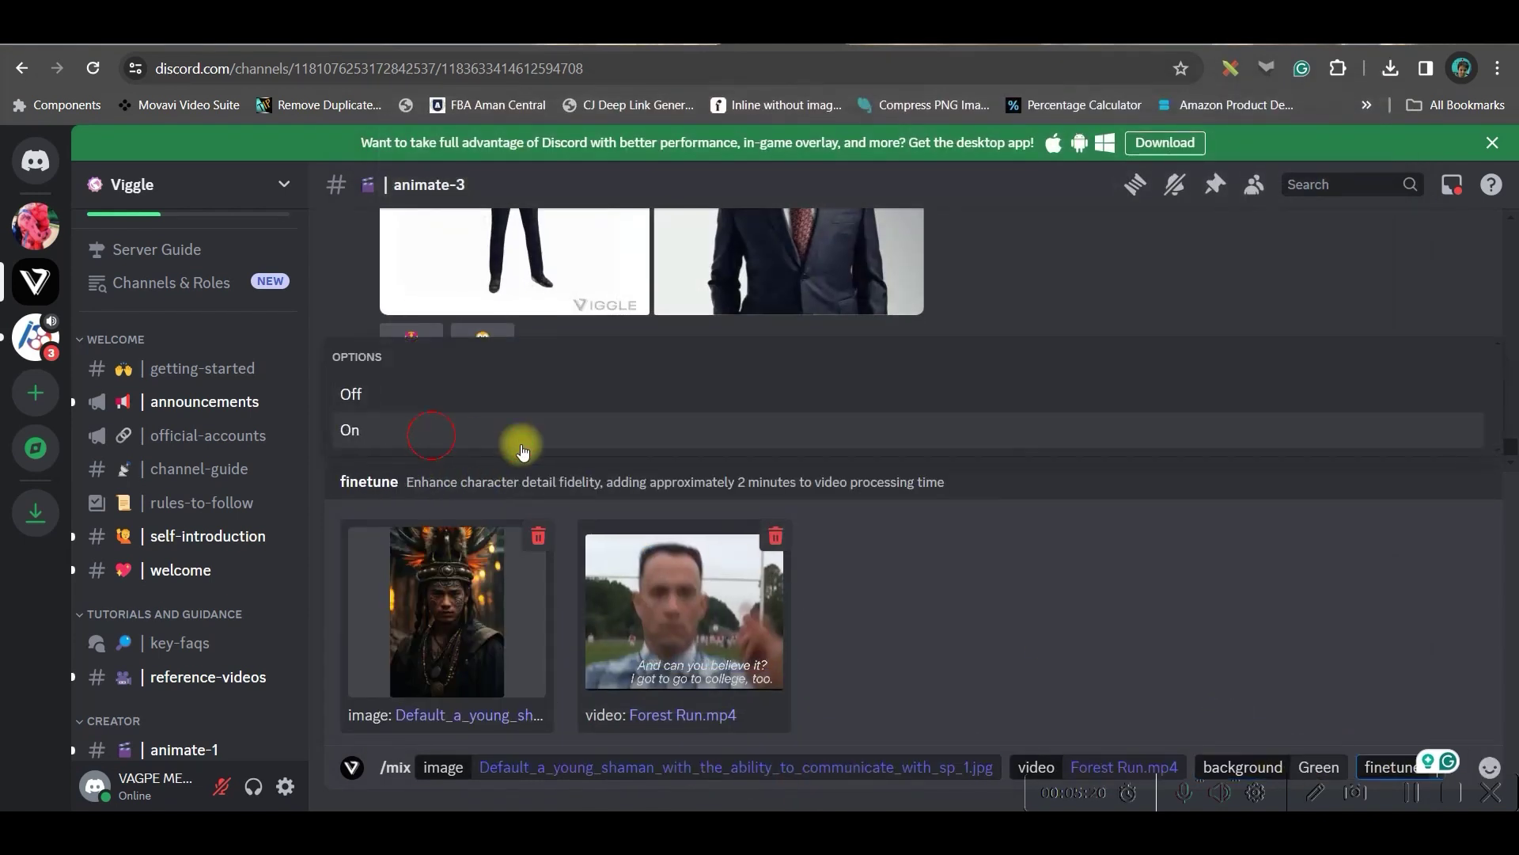
{"action": "left_click", "coordinate": [350, 432]}
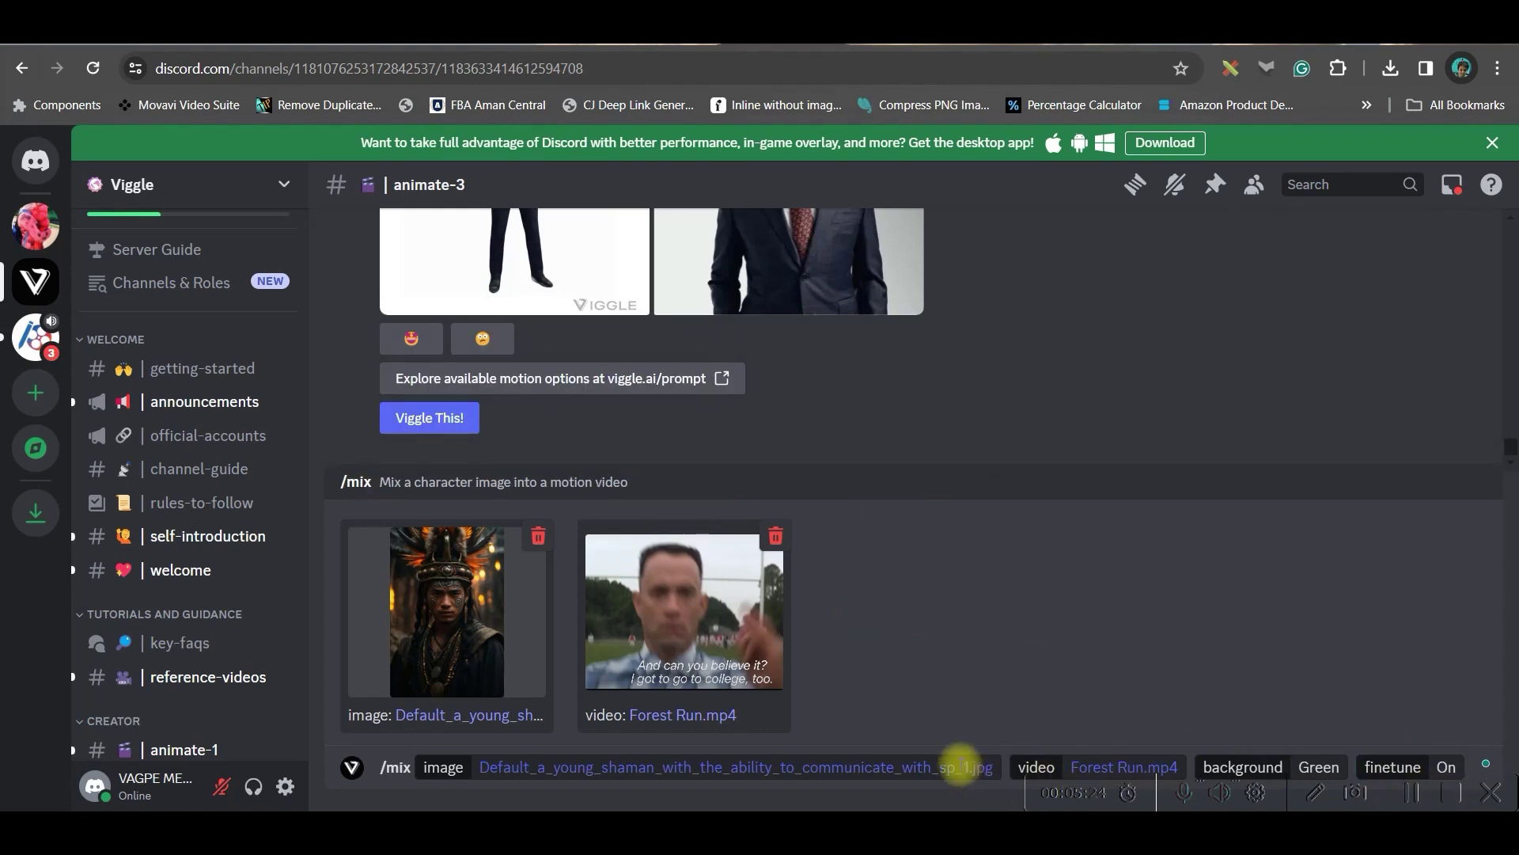
{"action": "key", "text": "Return"}
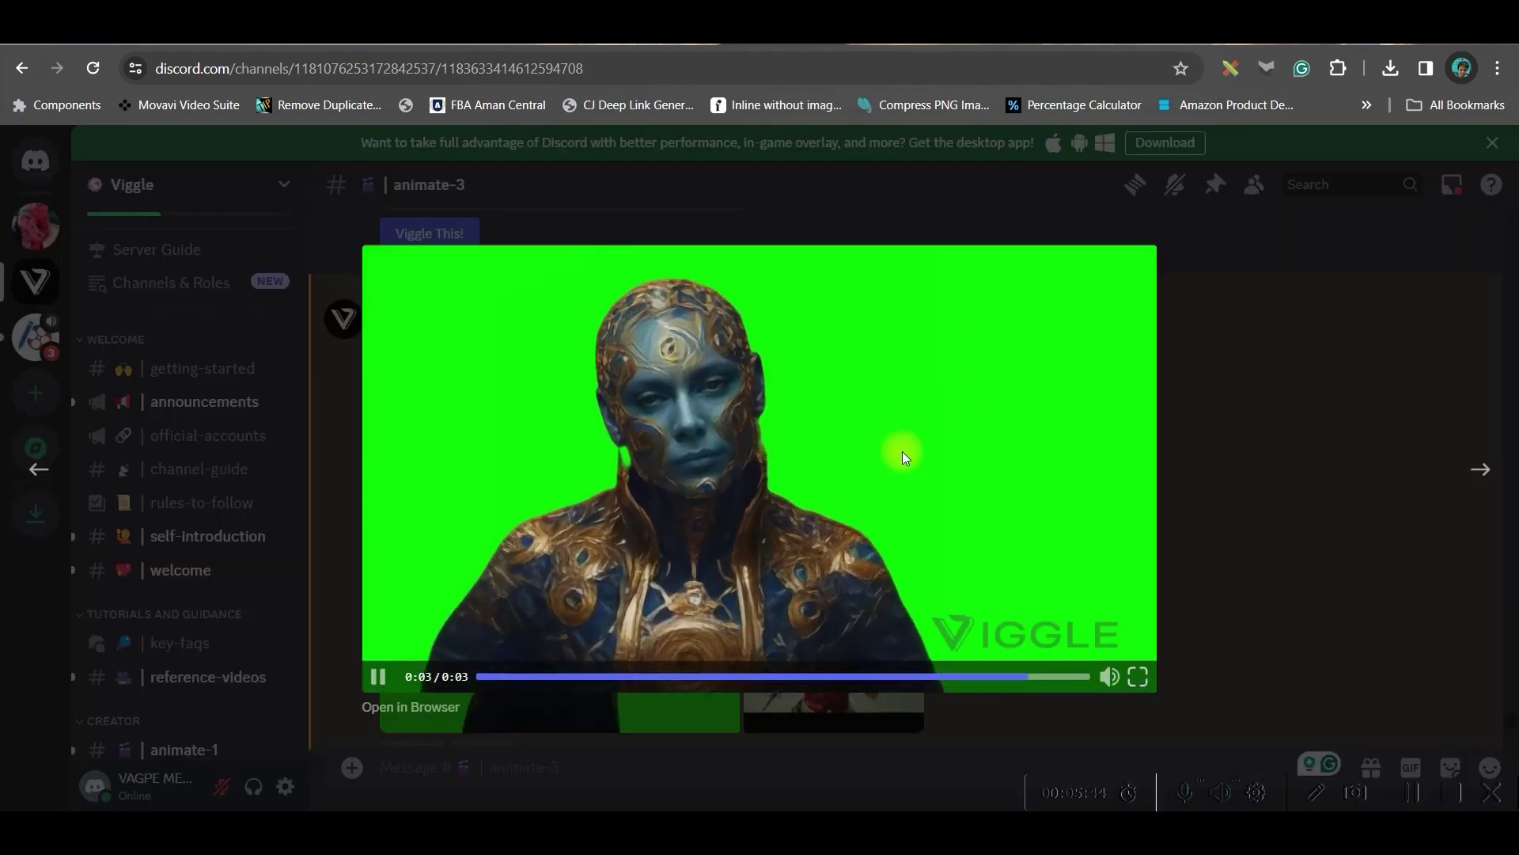
- Close the enlarged Viggle green-screen result video
{"action": "left_click", "coordinate": [1301, 303]}
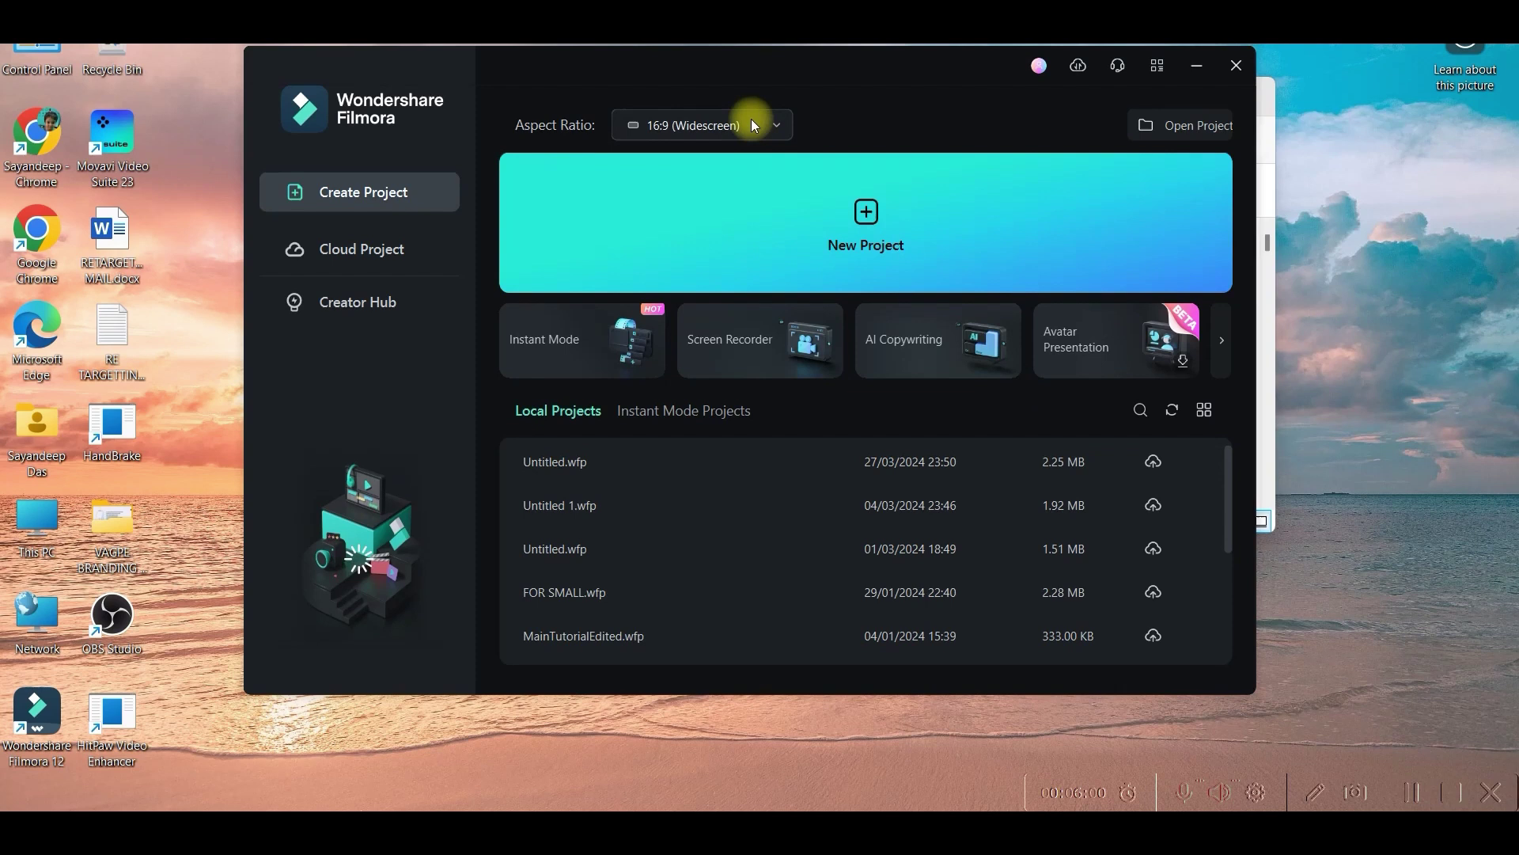
- Create a new Filmora project, import wonder woman 720p, and place video (11) on the timeline
{"action": "left_click", "coordinate": [880, 226]}
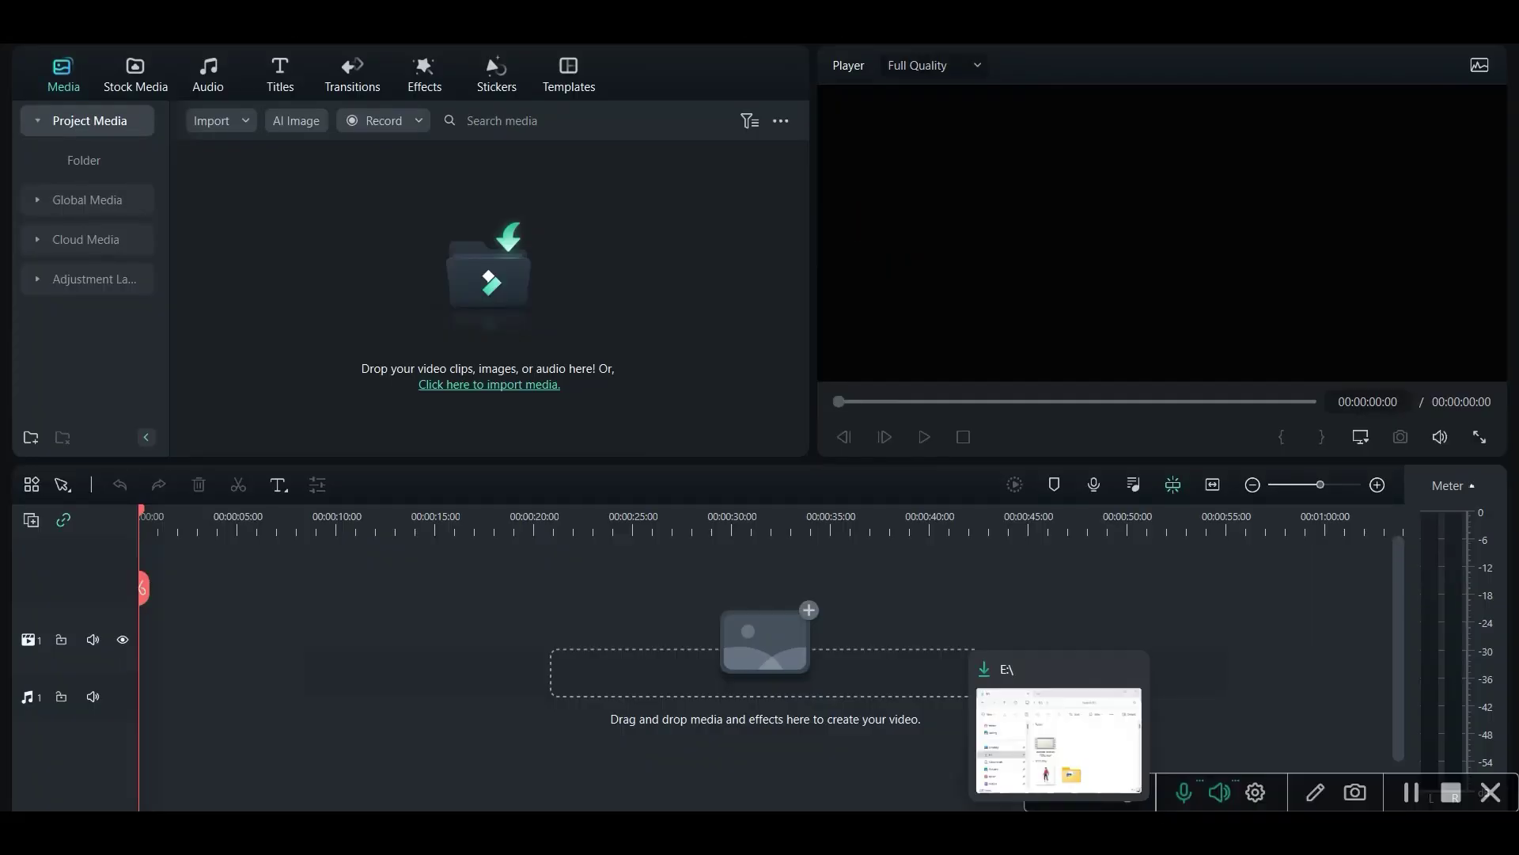
{"action": "left_click", "coordinate": [1068, 728]}
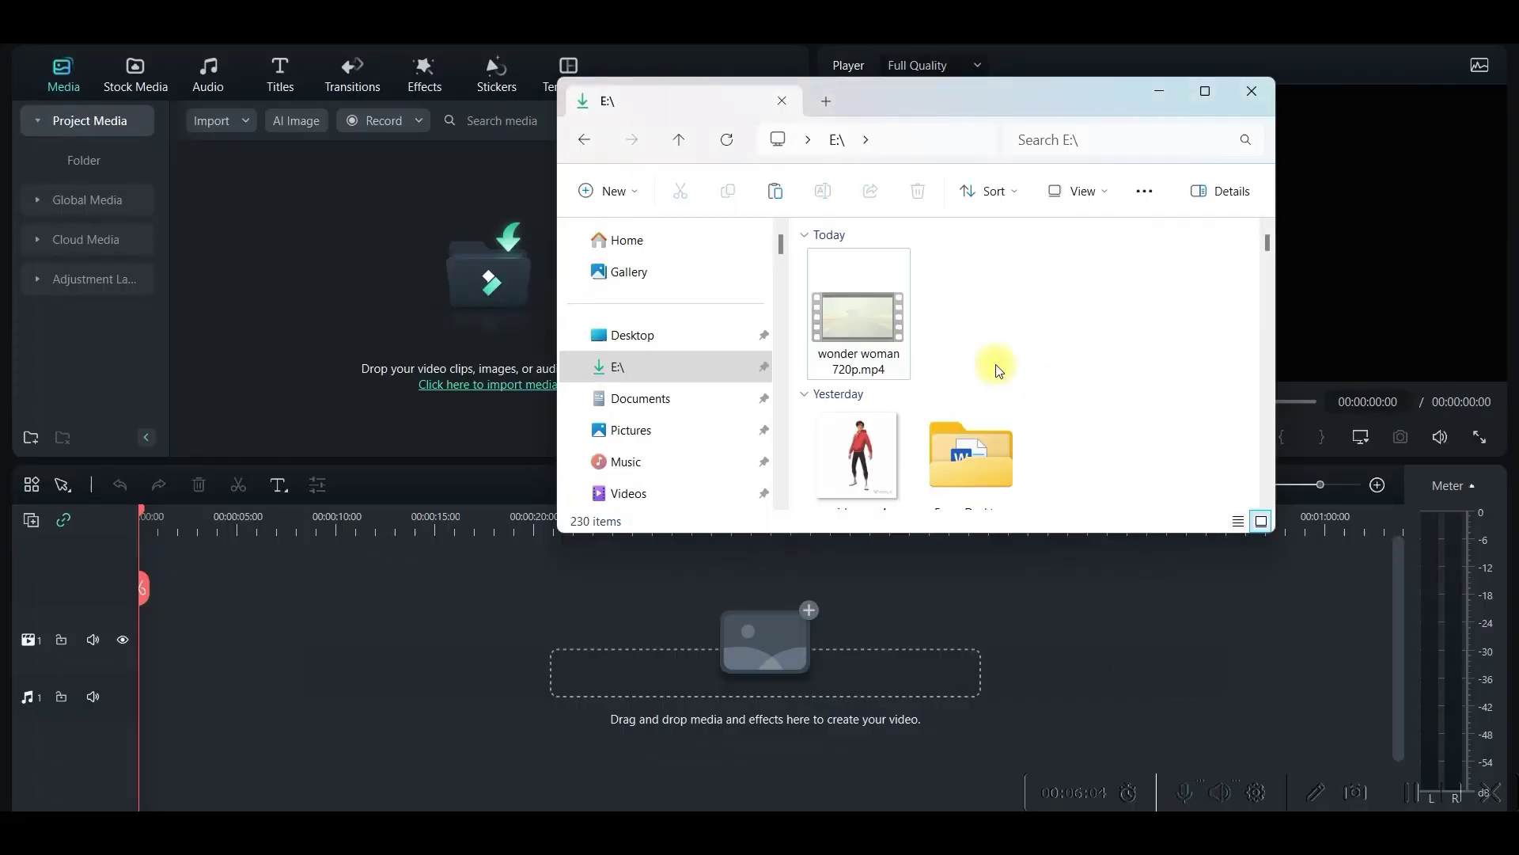
{"action": "left_click_drag", "start_coordinate": [878, 331], "coordinate": [426, 329]}
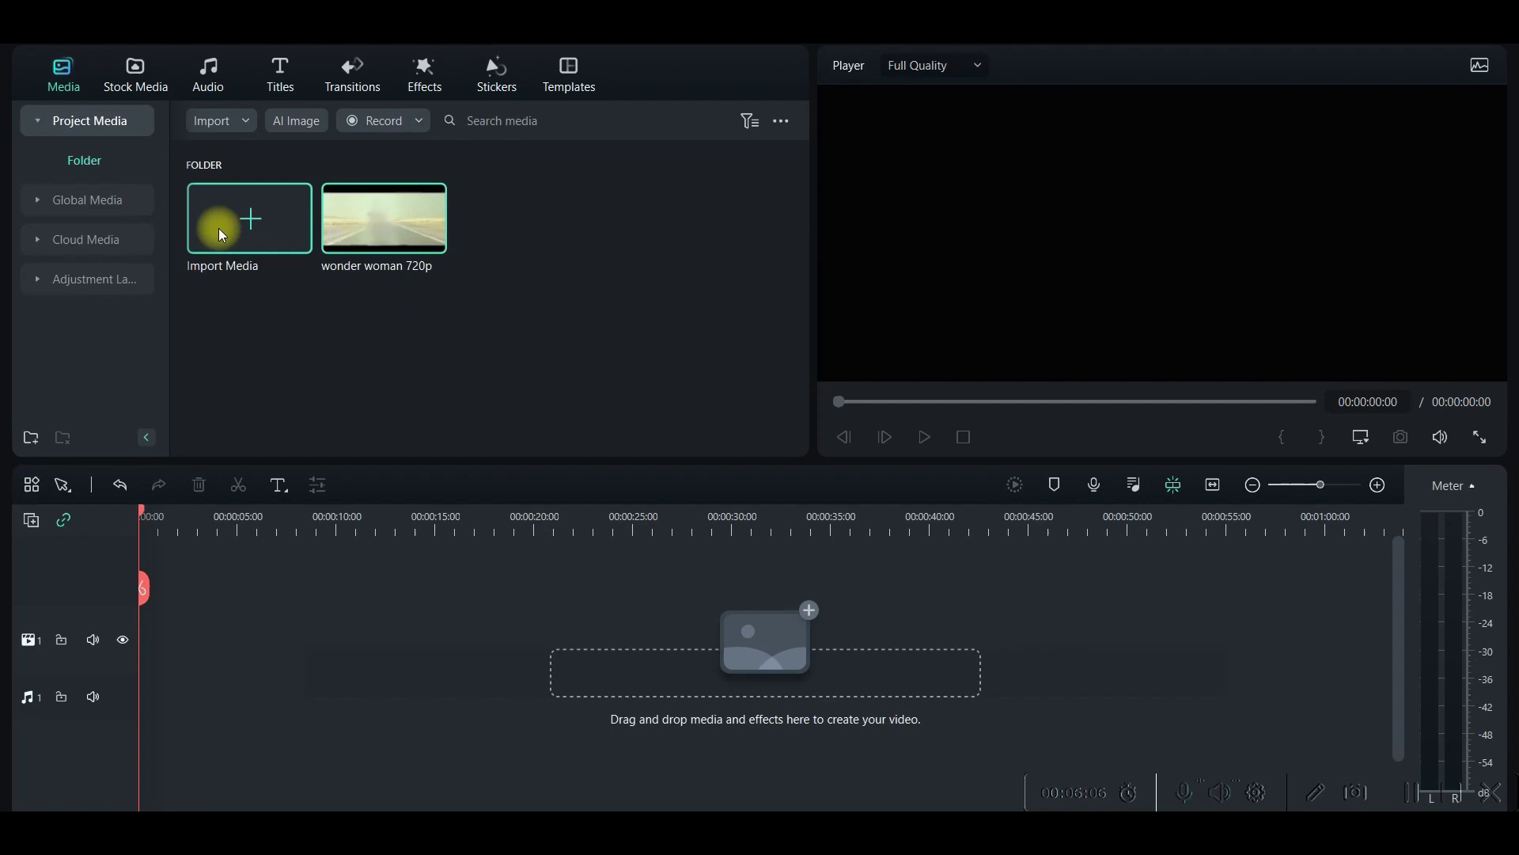
{"action": "left_click_drag", "start_coordinate": [518, 217], "coordinate": [166, 642]}
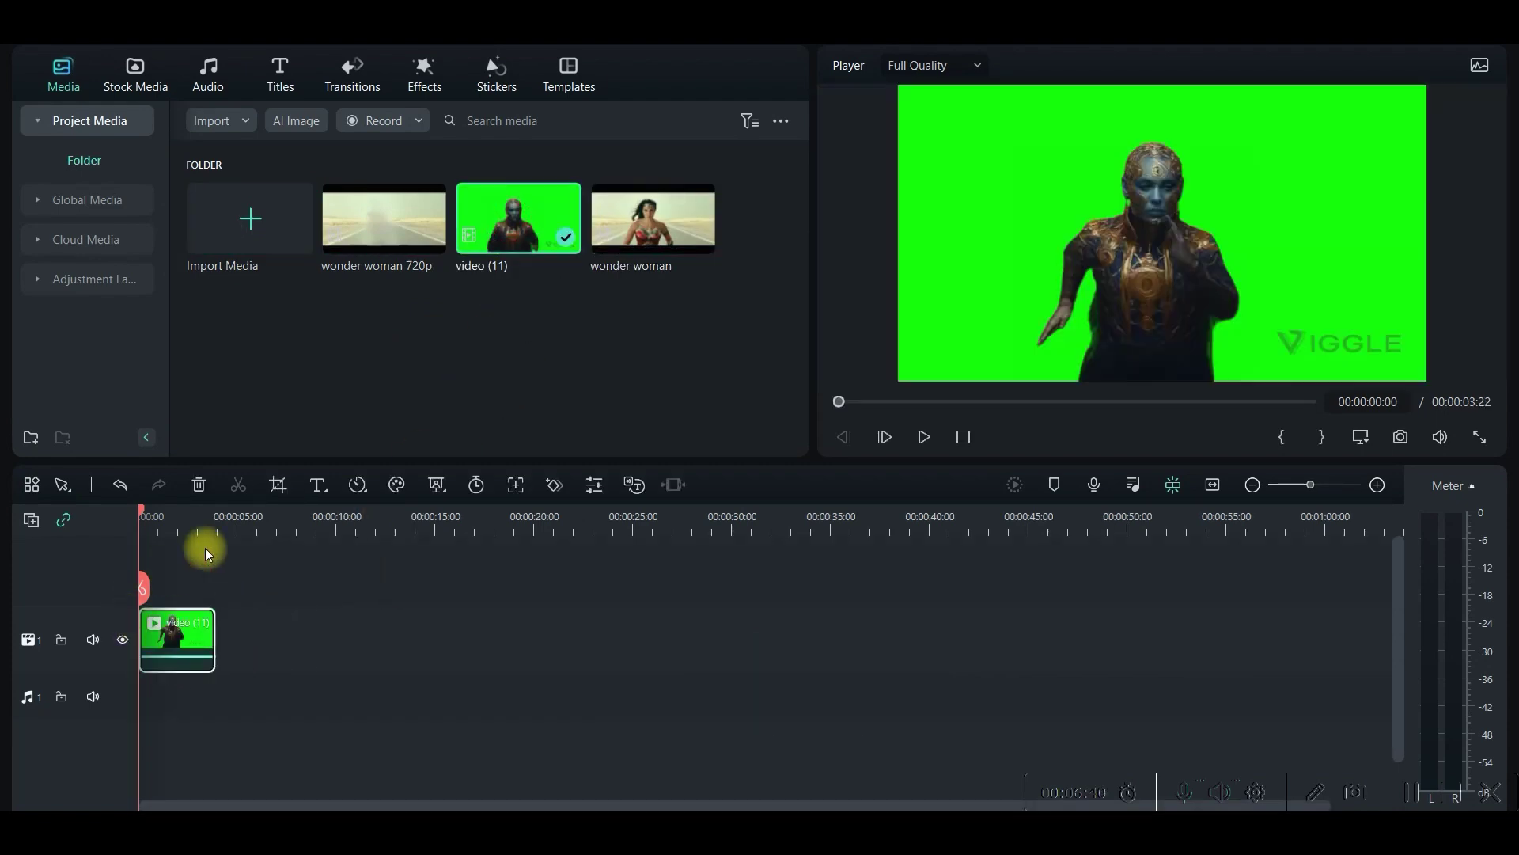
- Stack video (11) on a new track 2 above wonder woman 720p on track 1
{"action": "left_click", "coordinate": [32, 520]}
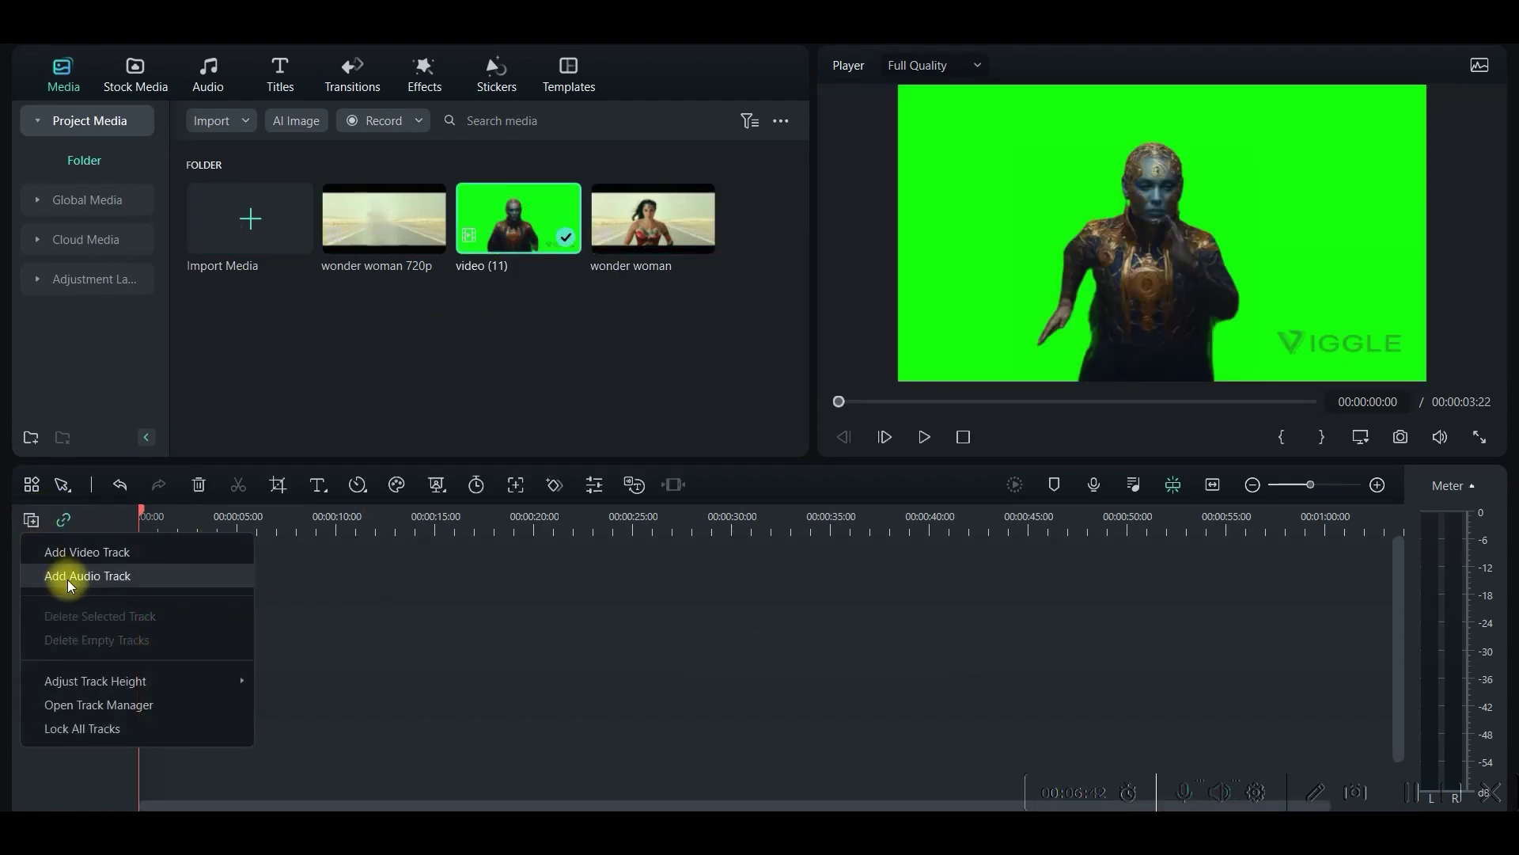
{"action": "left_click", "coordinate": [71, 549]}
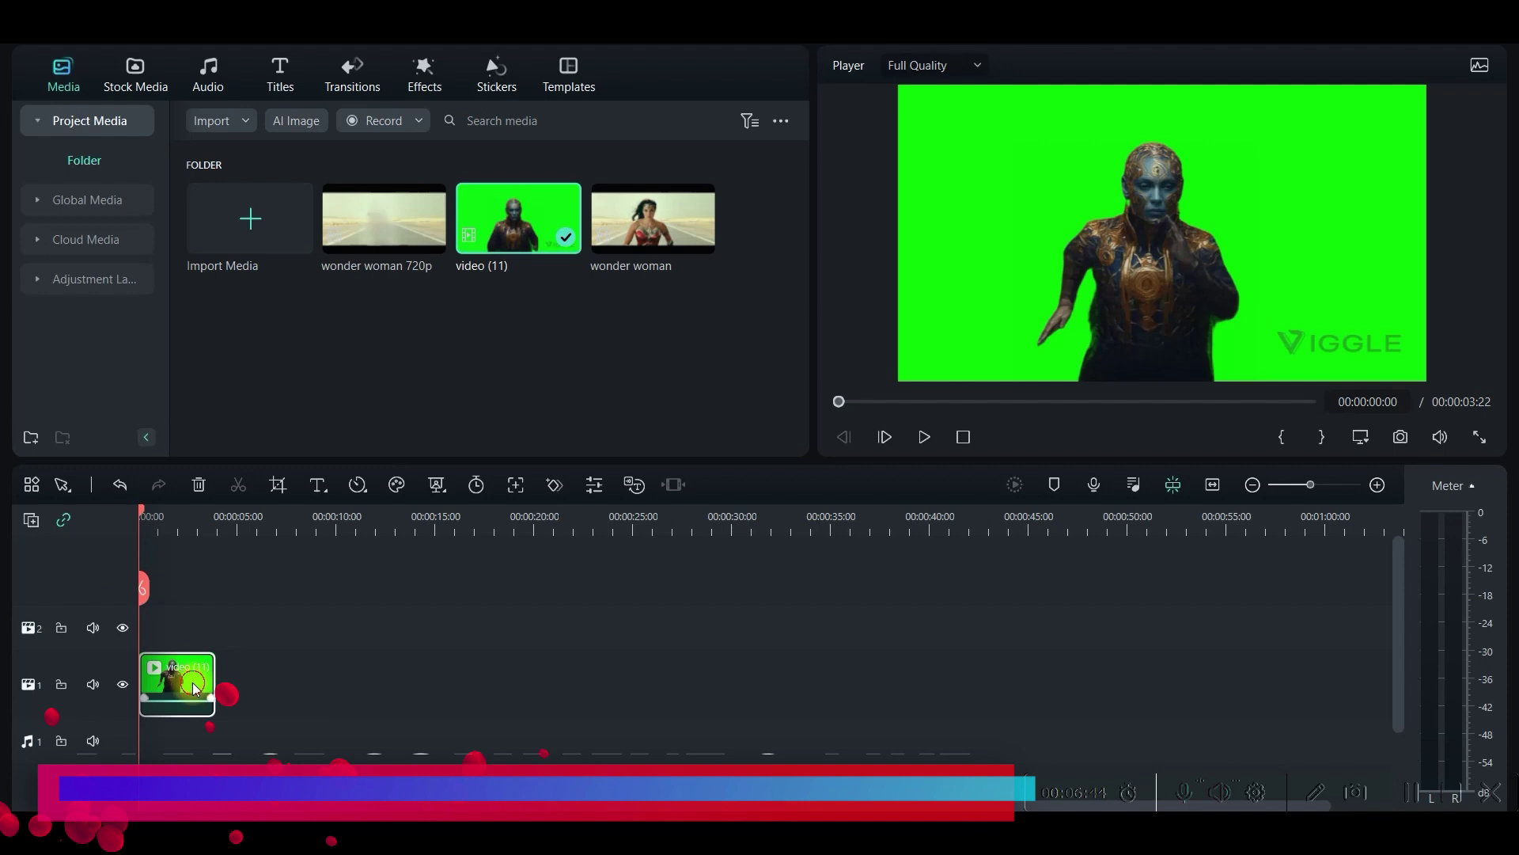
{"action": "left_click_drag", "start_coordinate": [182, 678], "coordinate": [178, 622]}
{"action": "left_click_drag", "start_coordinate": [383, 222], "coordinate": [190, 669]}
{"action": "left_click", "coordinate": [967, 261]}
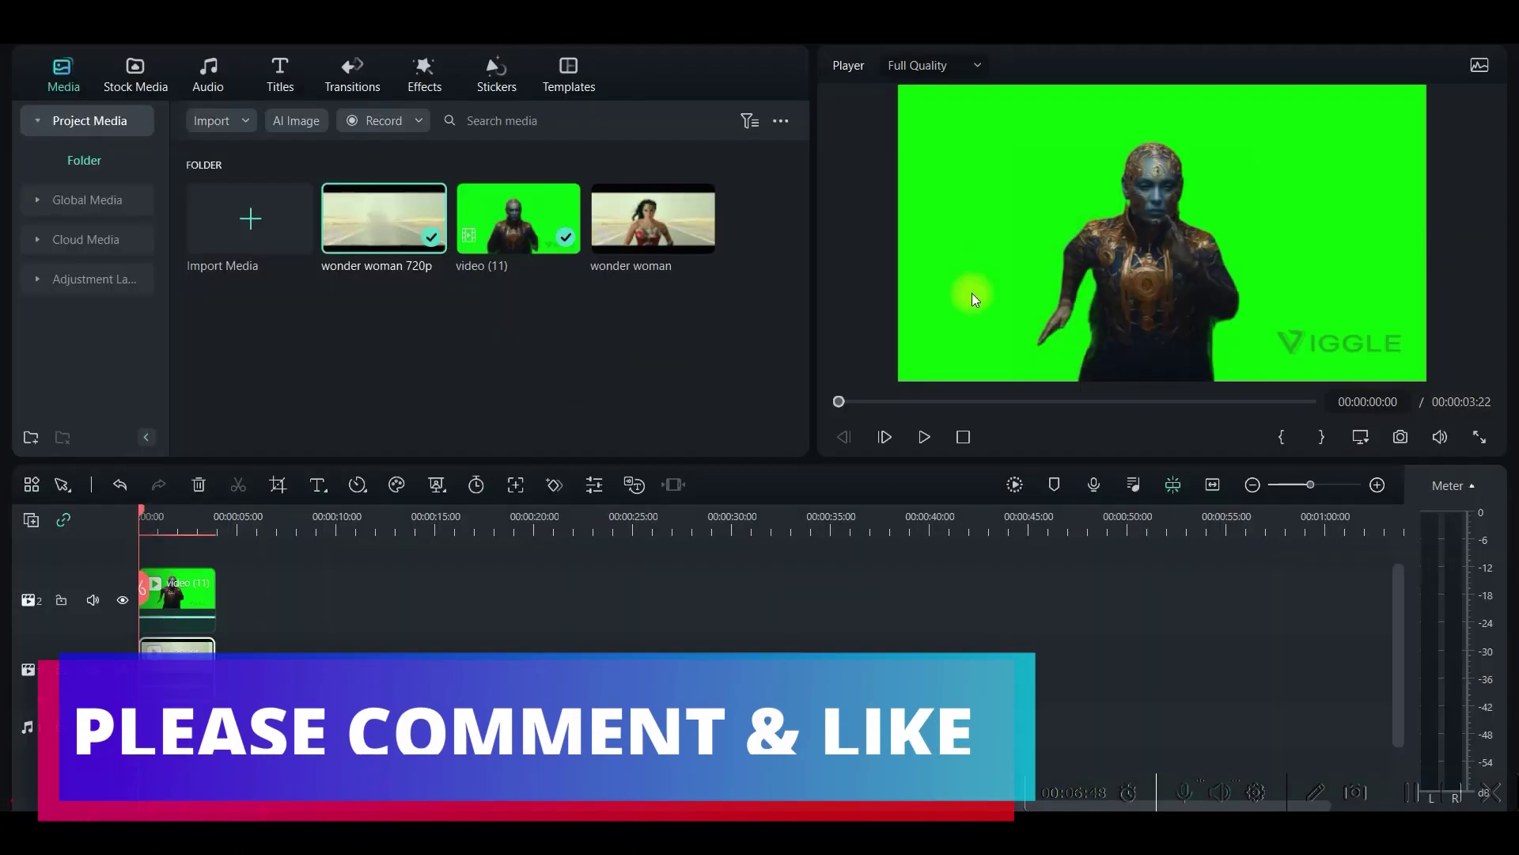
{"action": "left_click", "coordinate": [190, 585]}
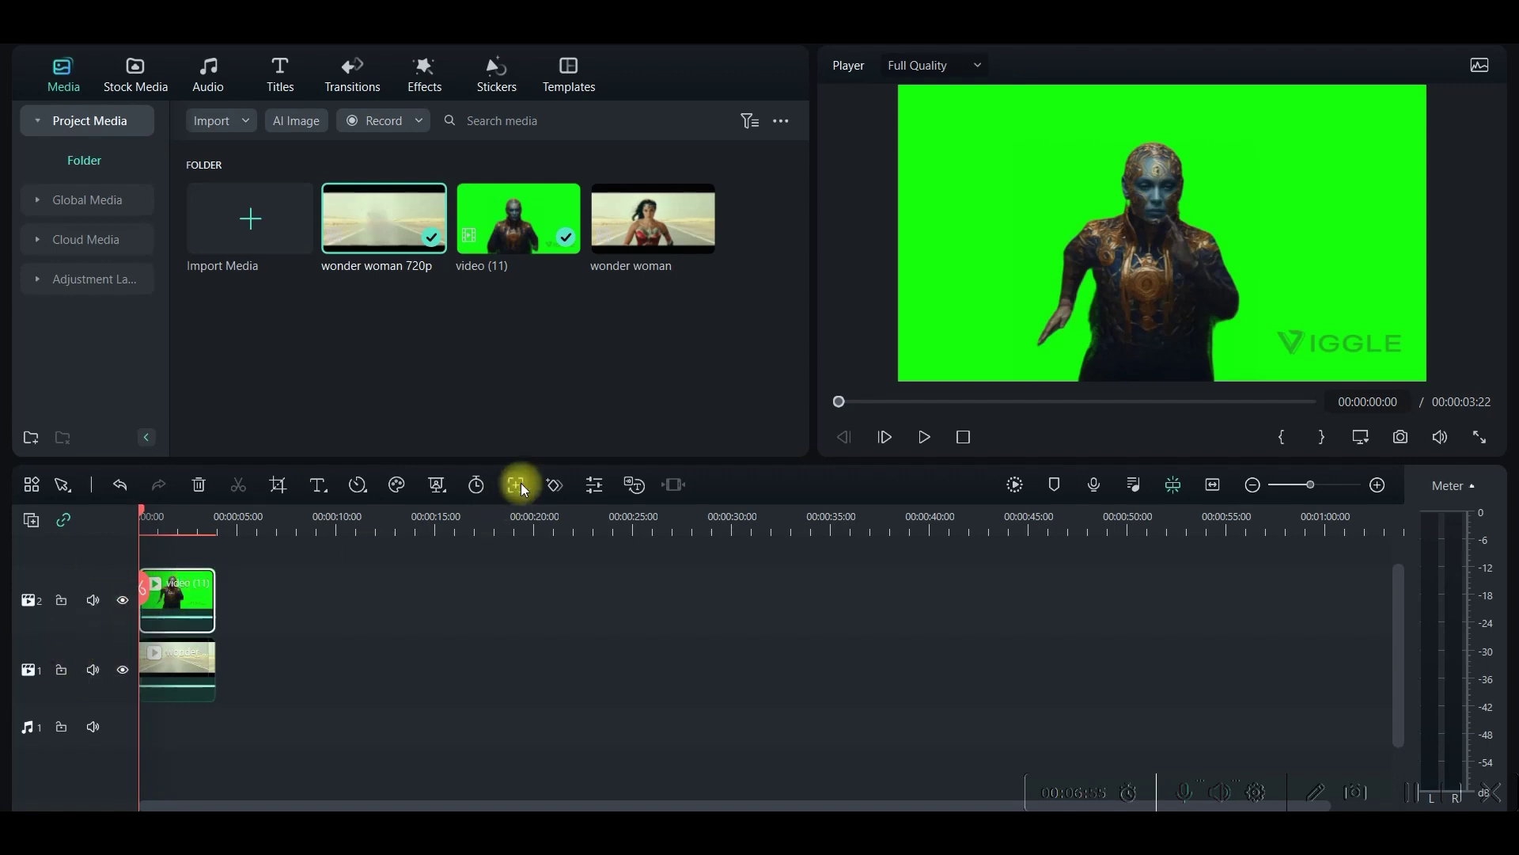
{"action": "left_click", "coordinate": [605, 487]}
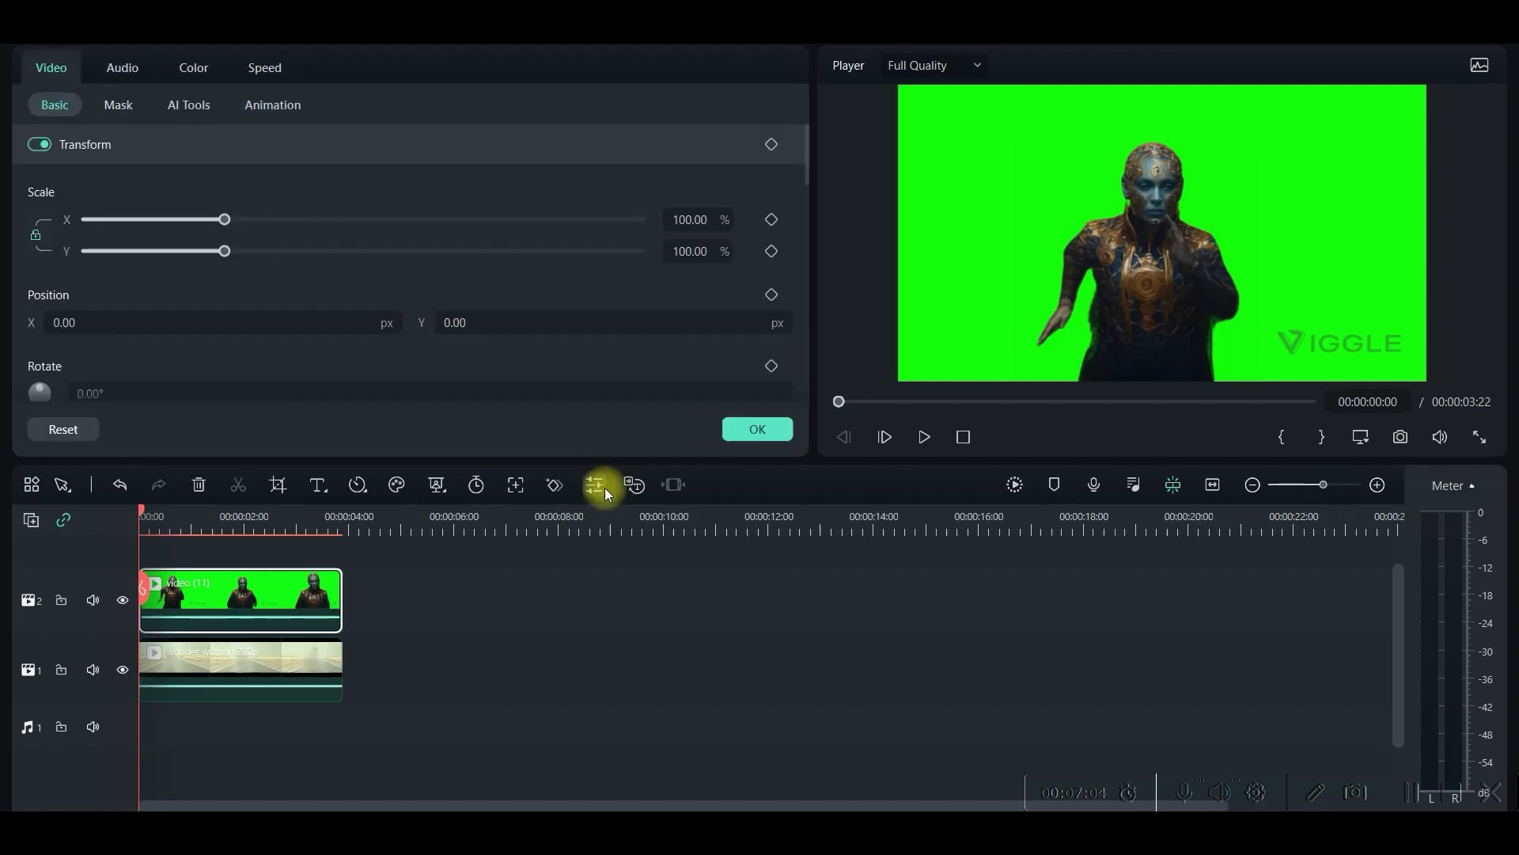
- Enable Chroma Key on video (11) with Offset 24 and Tolerance 52
{"action": "left_click", "coordinate": [189, 106]}
{"action": "left_click", "coordinate": [41, 145]}
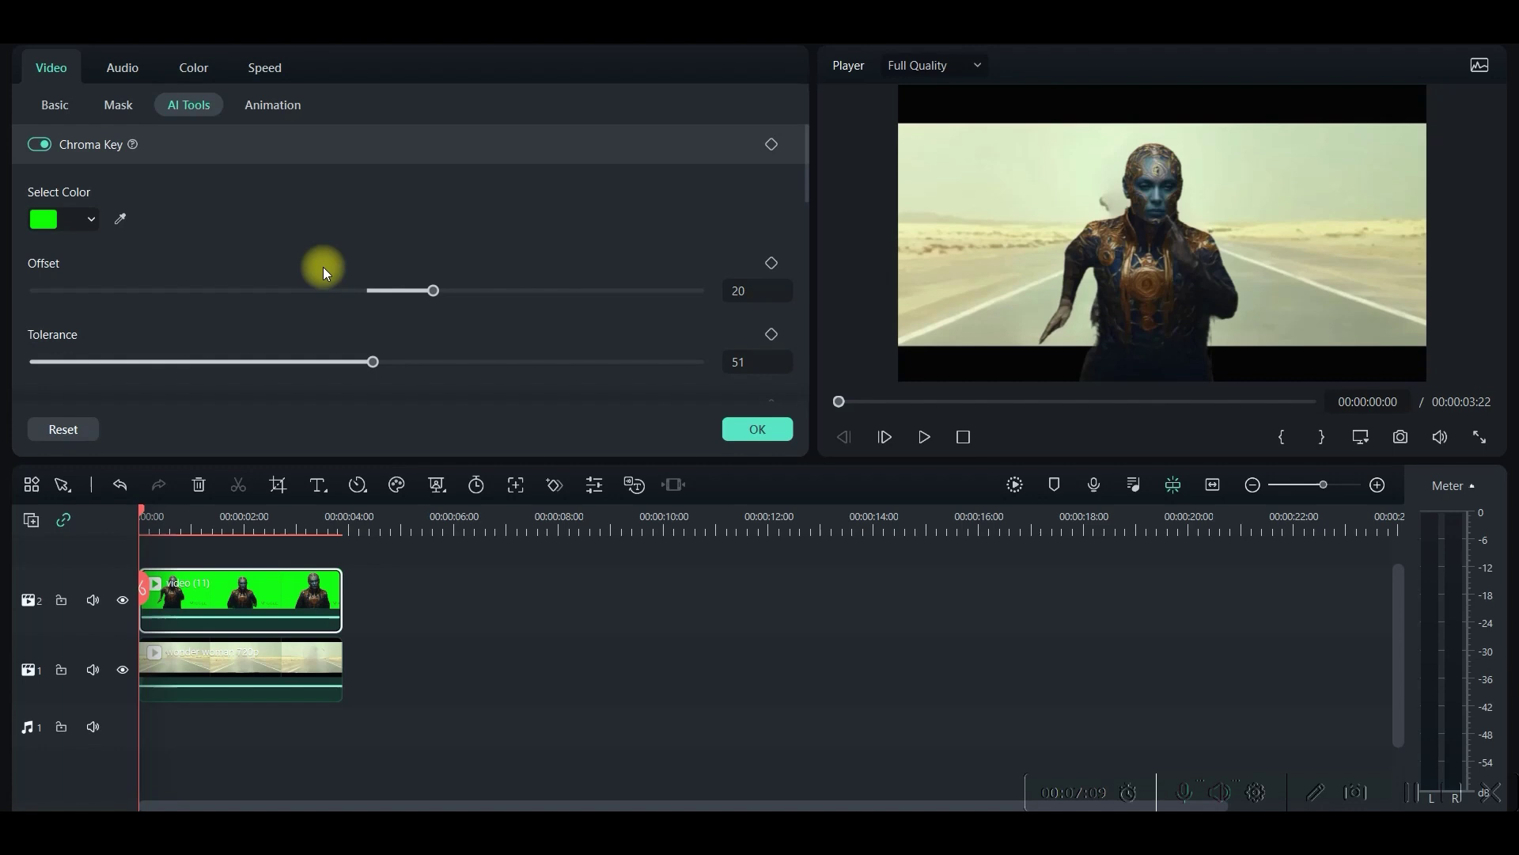
{"action": "mouse_move", "coordinate": [434, 293]}
{"action": "left_mouse_down"}
{"action": "mouse_move", "coordinate": [453, 293]}
{"action": "mouse_move", "coordinate": [426, 296]}
{"action": "left_mouse_up"}
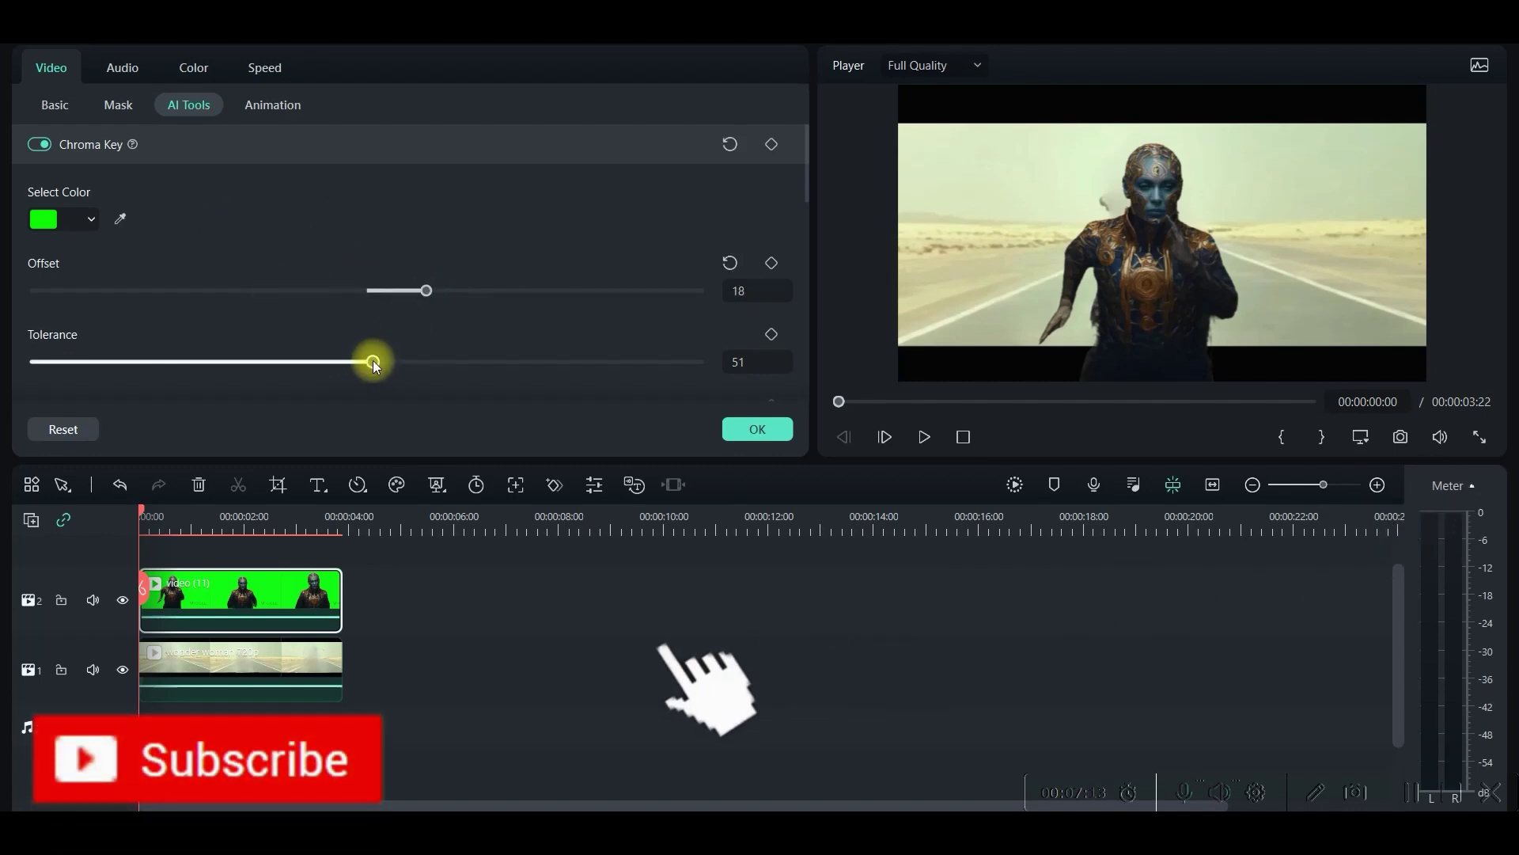
{"action": "left_click_drag", "start_coordinate": [373, 362], "coordinate": [382, 368]}
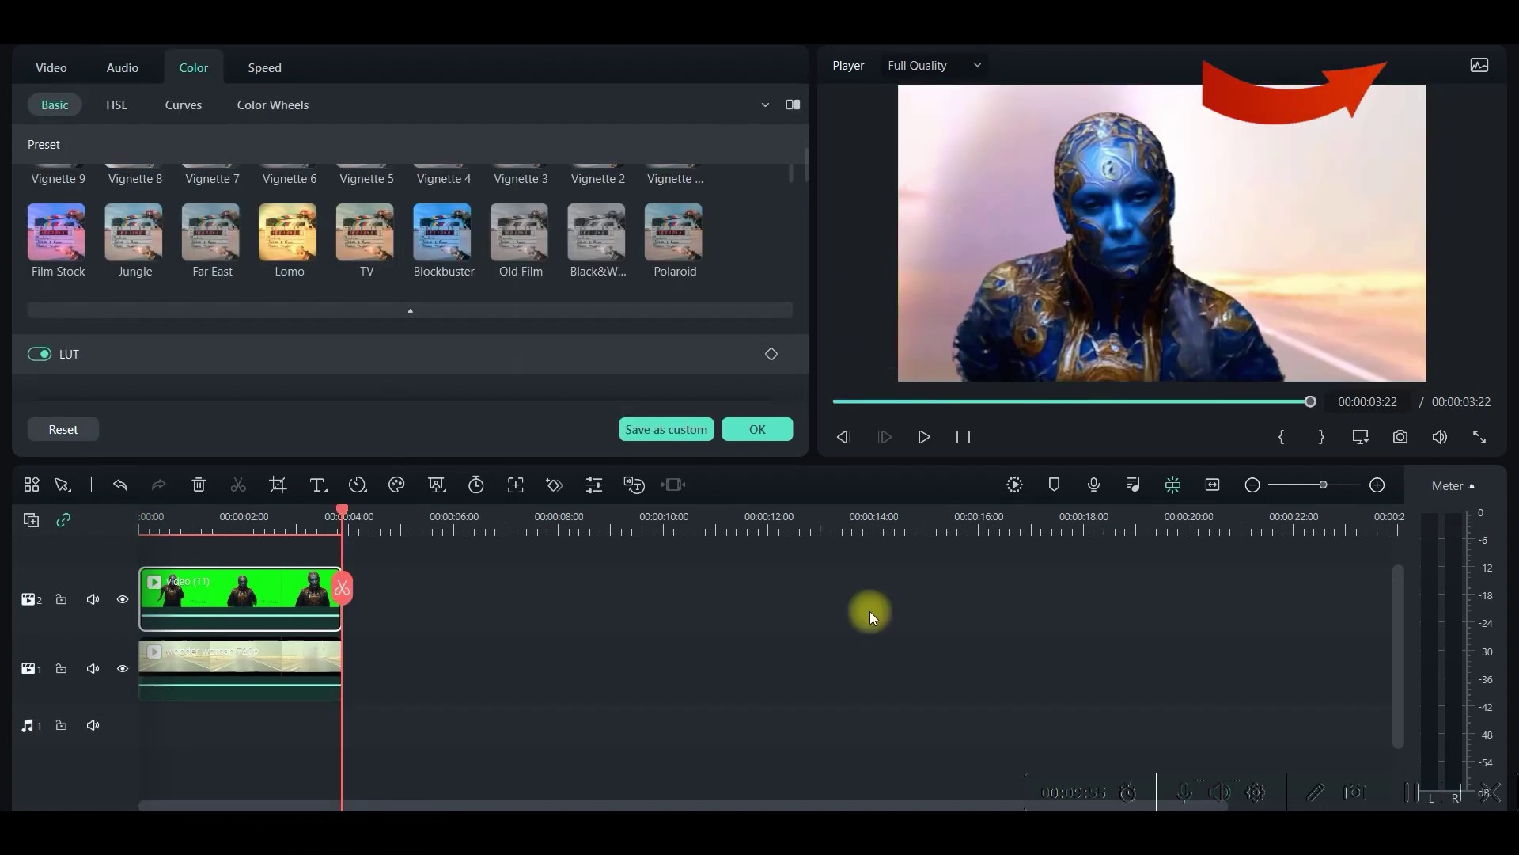
- Open the export settings and name the output 'Image to VFX'
{"action": "key", "text": "ctrl+e"}
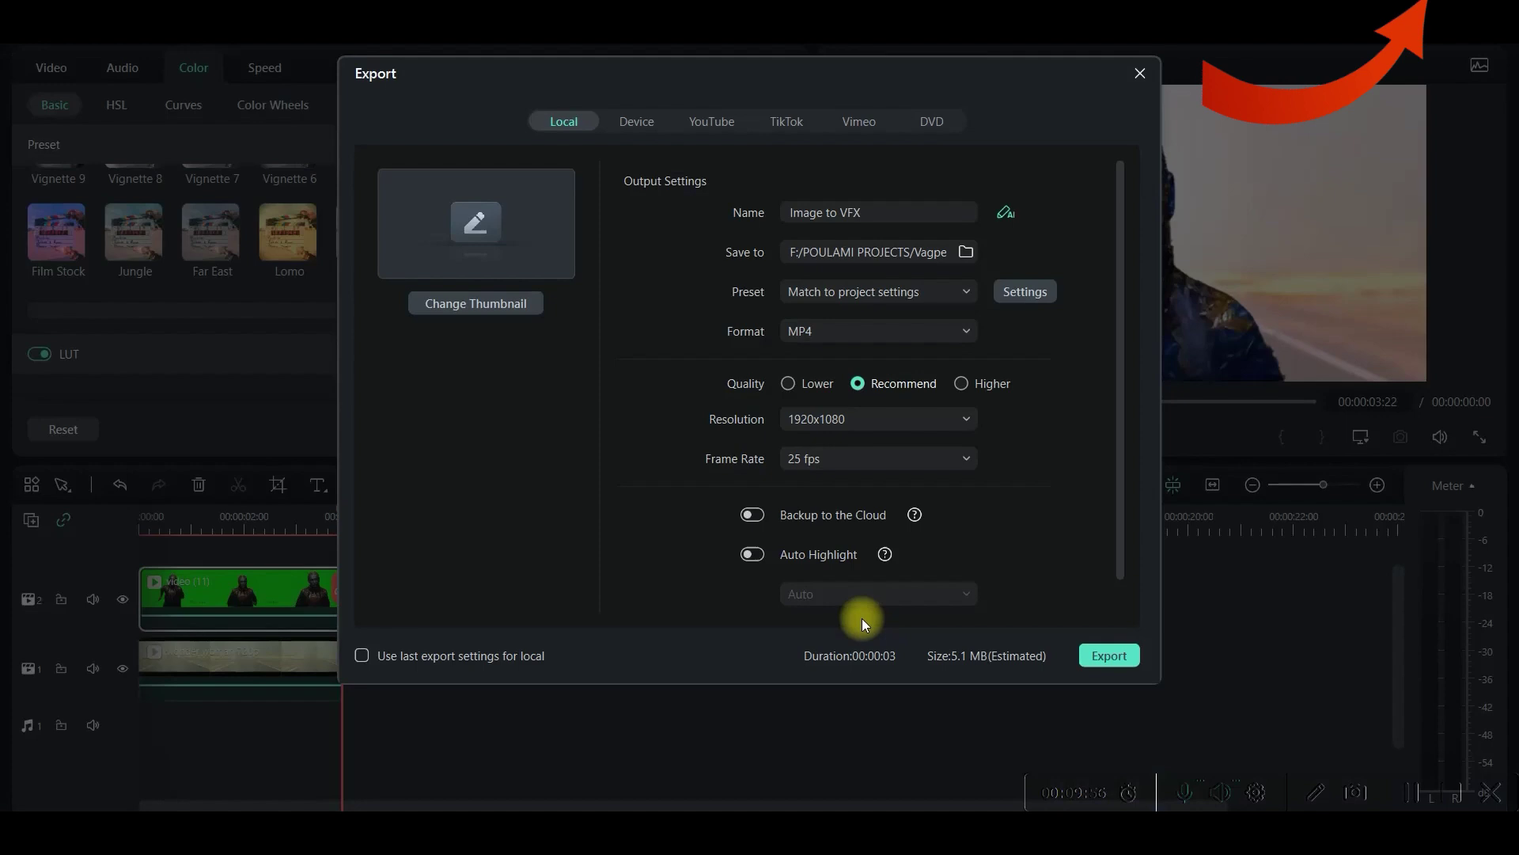
{"action": "left_click_drag", "start_coordinate": [825, 212], "coordinate": [709, 210]}
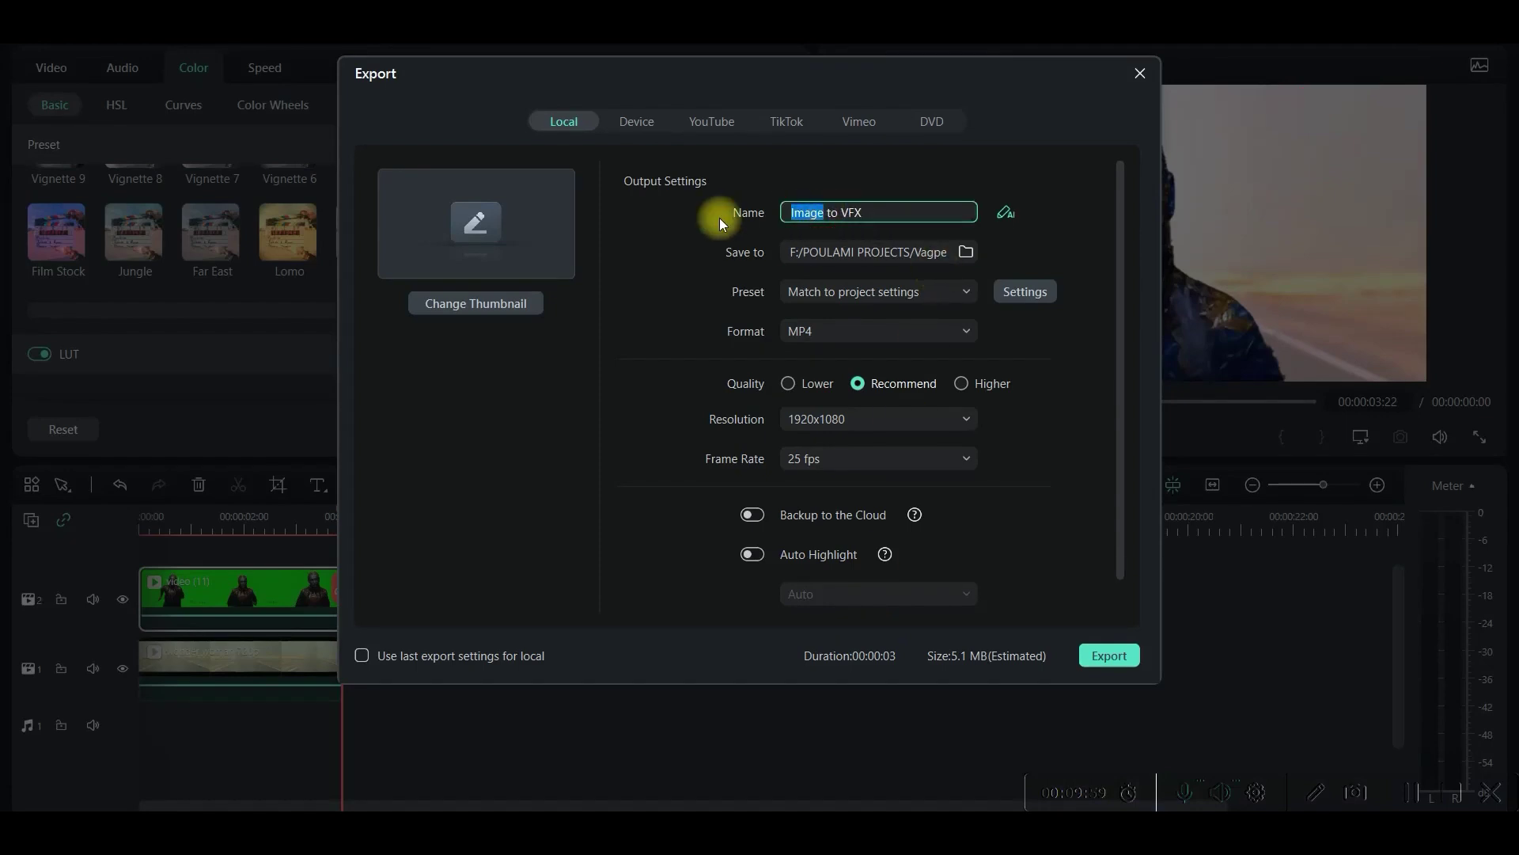